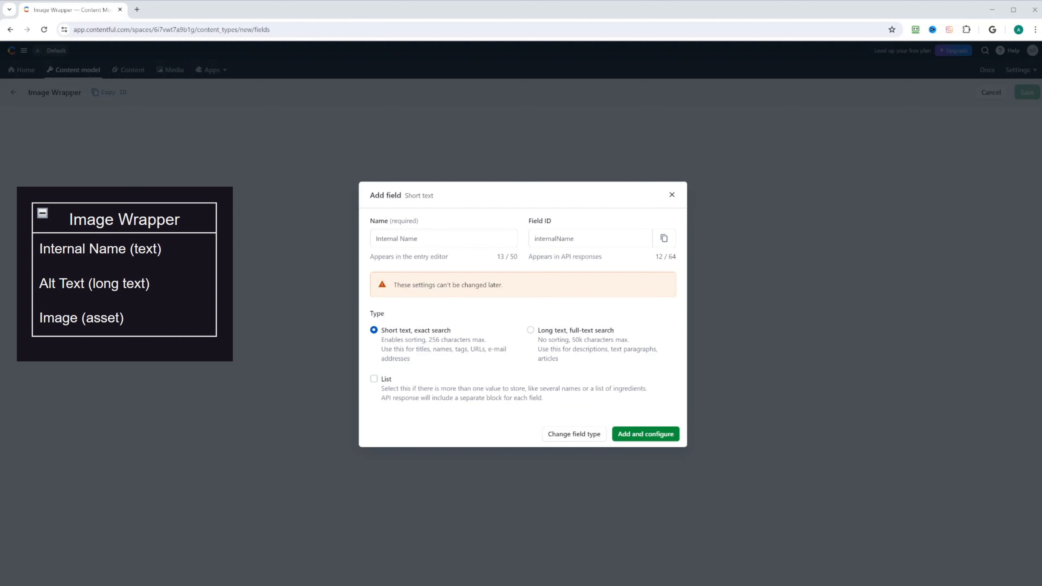
Step: Add the Internal Name short text field to Image Wrapper and make it represent the entry title
left_click(640, 434)
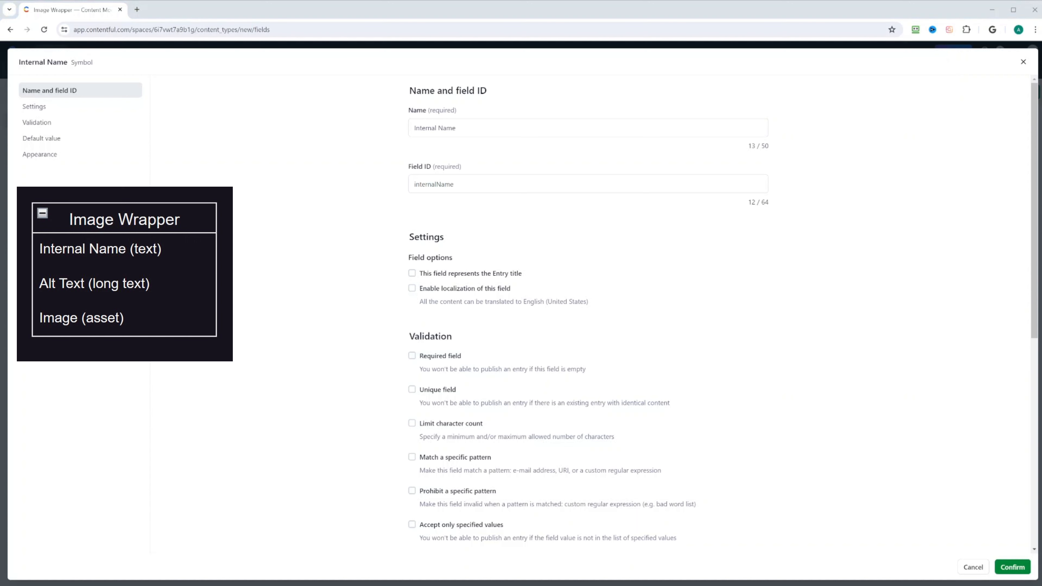
scroll(517, 313, "down", 8)
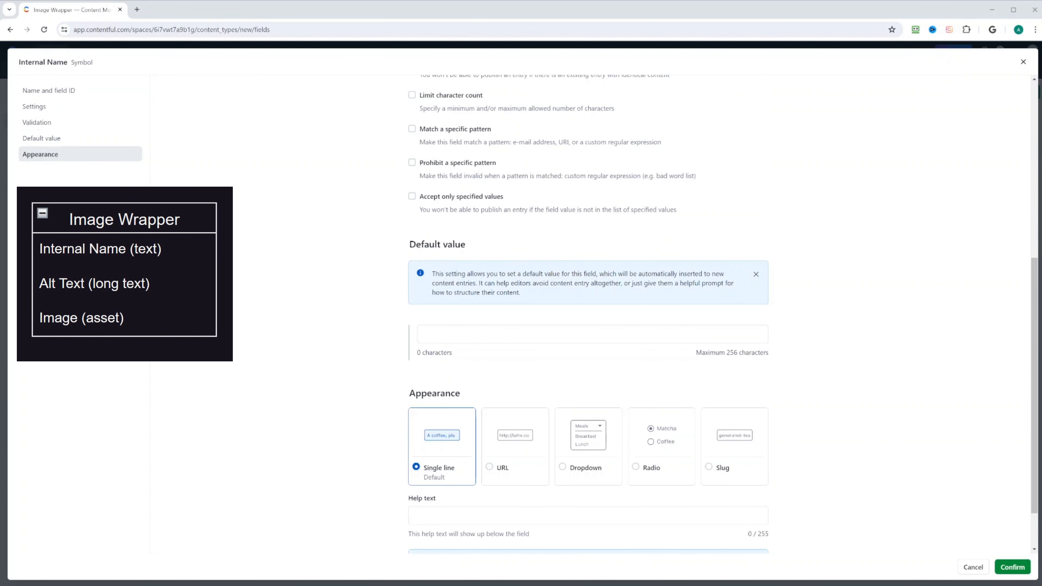
scroll(517, 314, "up", 1)
scroll(517, 314, "down", 1)
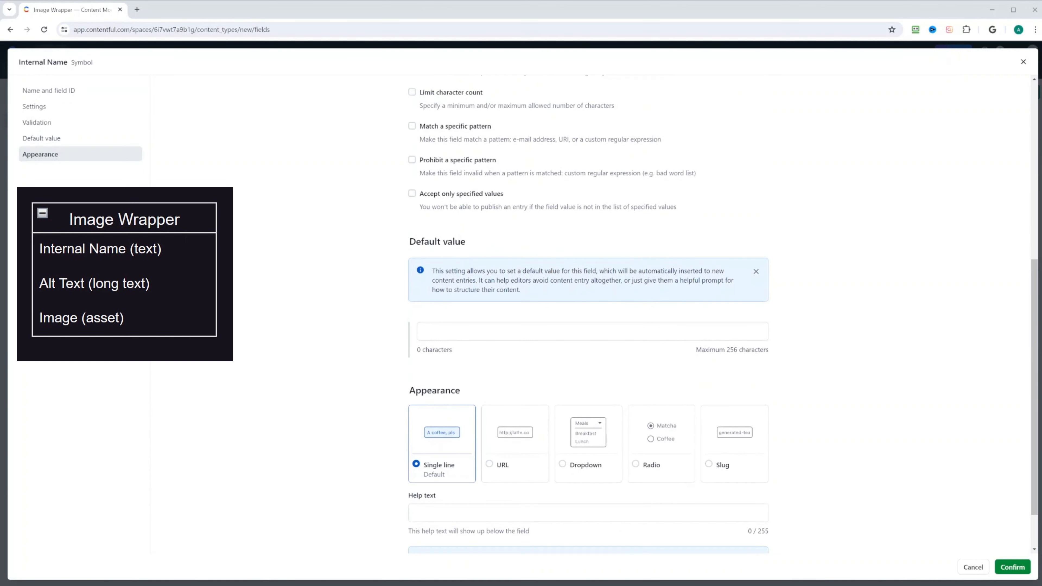
scroll(517, 314, "down", 2)
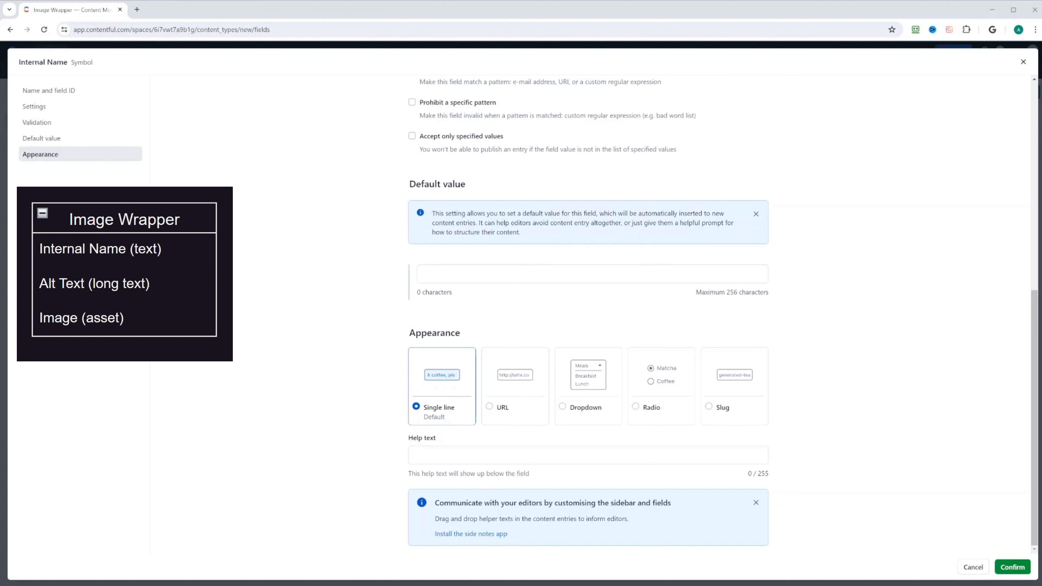
scroll(588, 312, "up", 10)
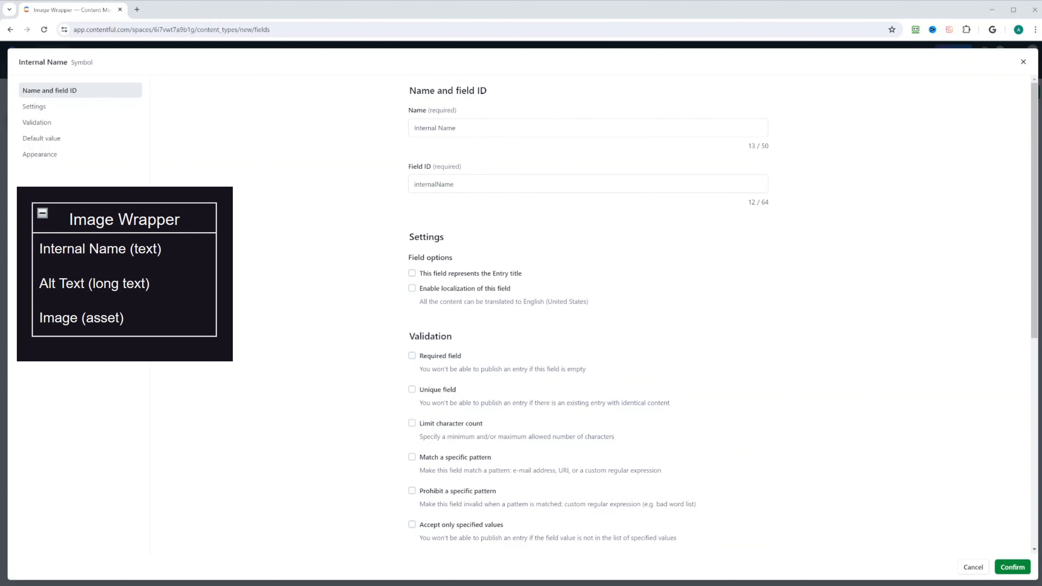
left_click(412, 273)
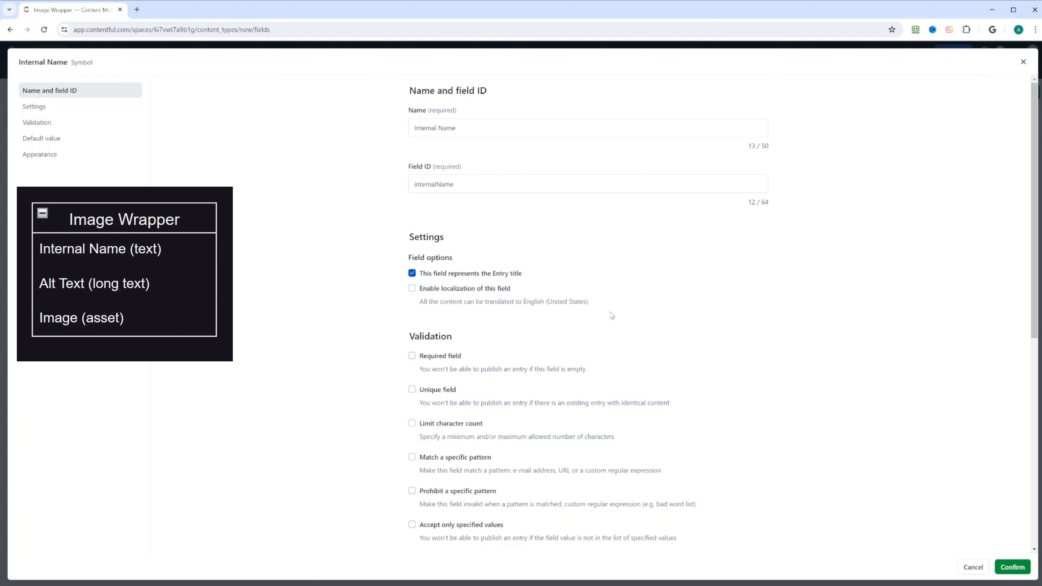
Step: Make the Internal Name field required, keep its single line appearance, and confirm the field configuration
scroll(611, 316, "down", 3)
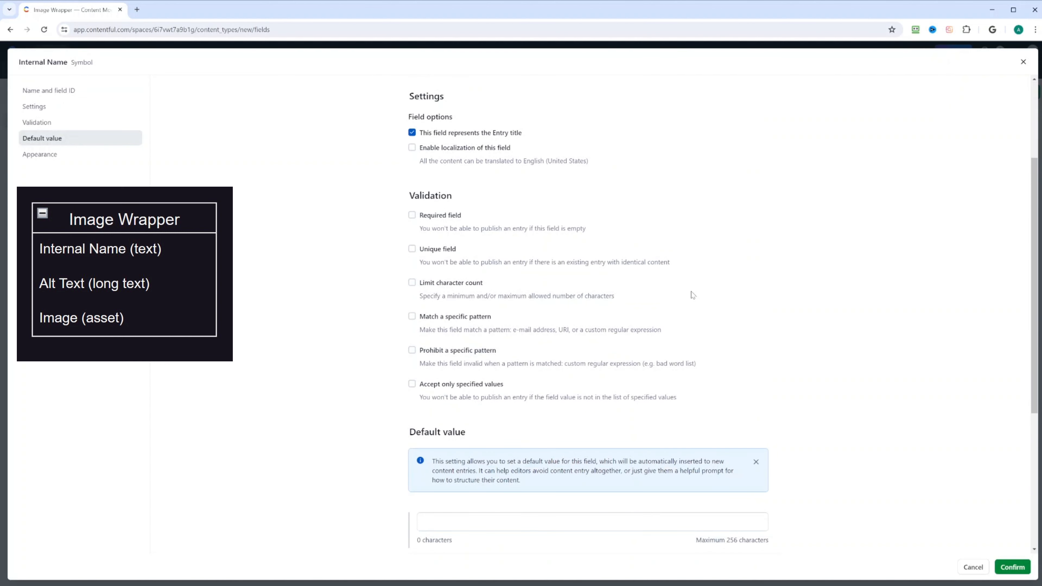
left_click(412, 215)
scroll(572, 390, "down", 1)
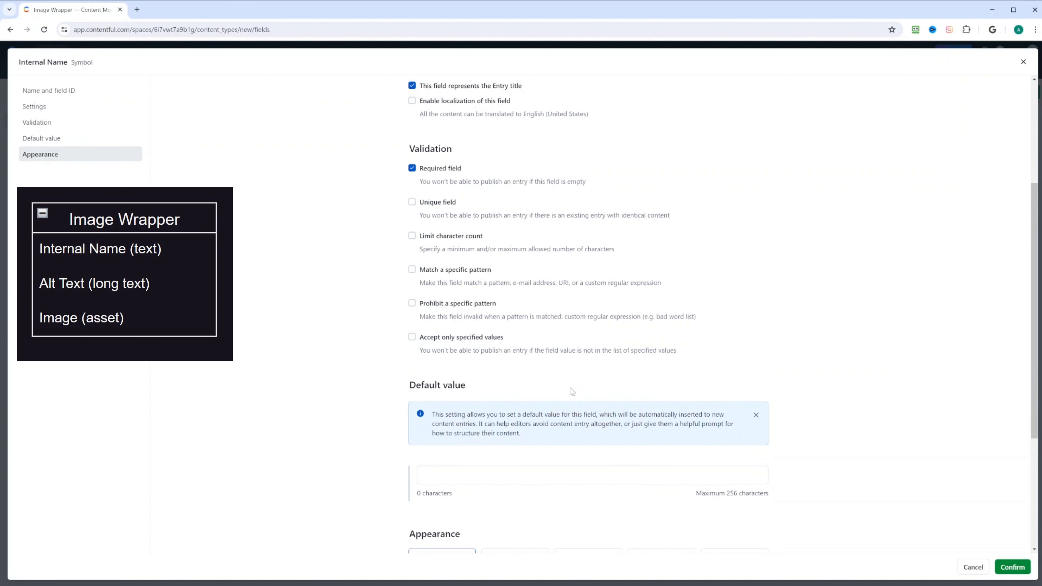
scroll(573, 391, "down", 1)
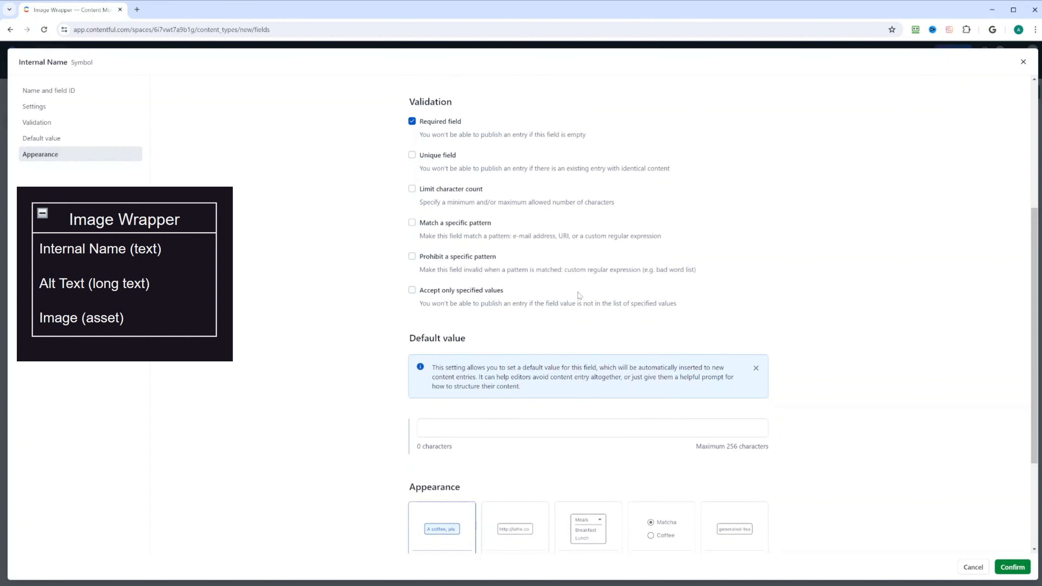
scroll(552, 301, "down", 3)
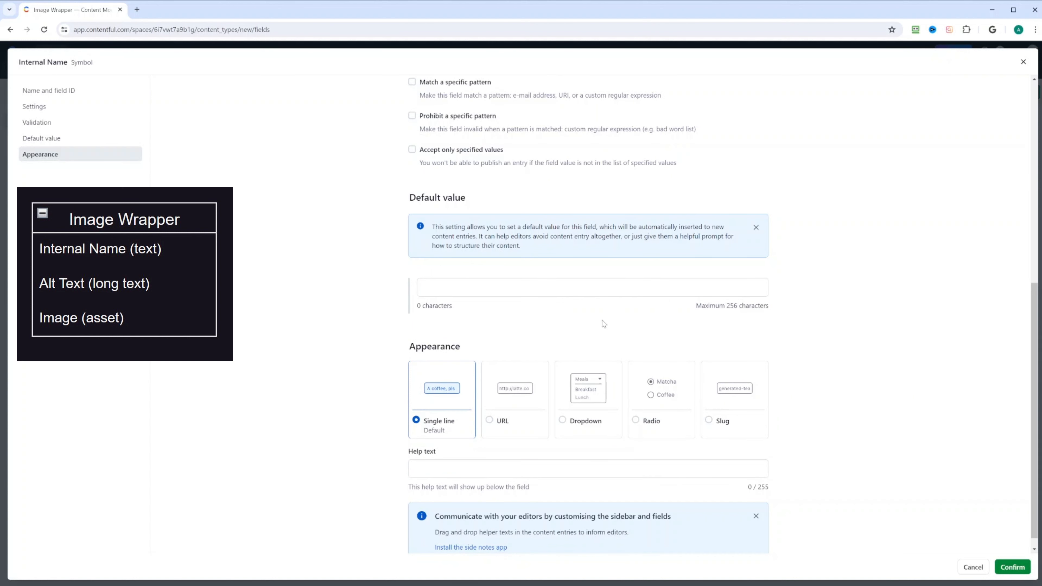
scroll(546, 439, "down", 1)
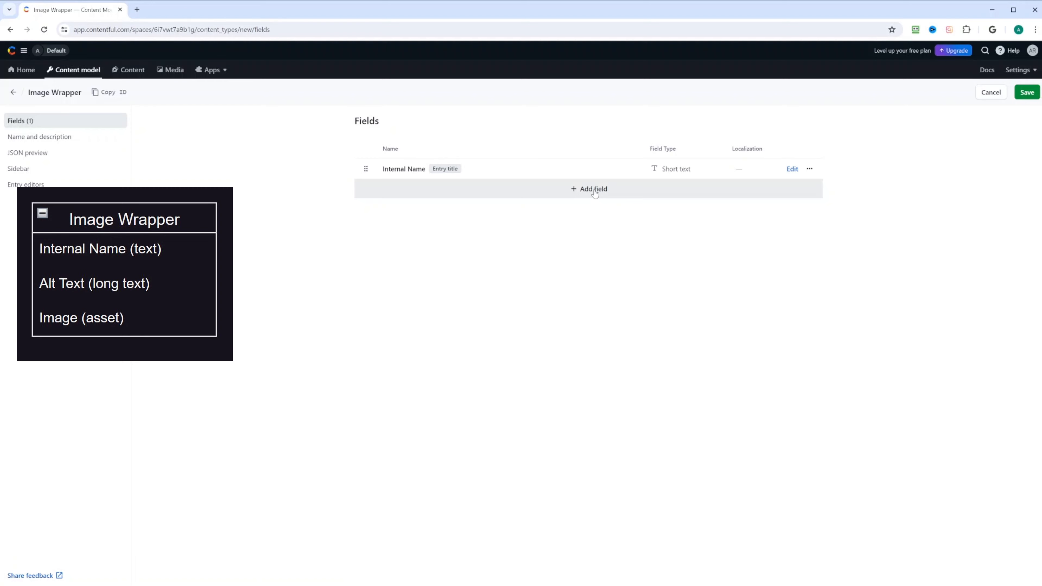
Step: Add a short text field named Alt Text to the Image Wrapper content type and open its configuration
left_click(595, 193)
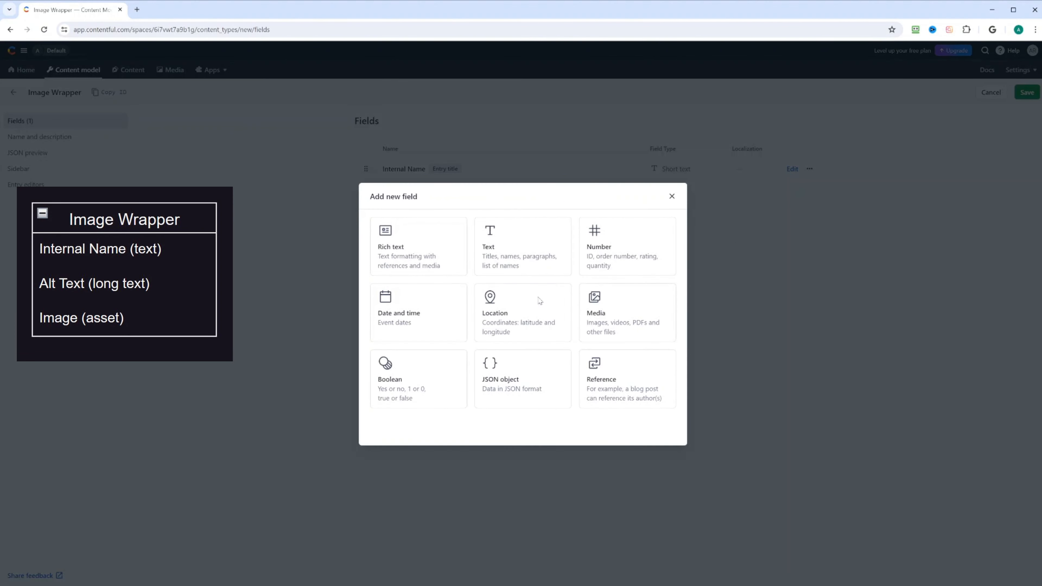
left_click(504, 262)
type("Alt ")
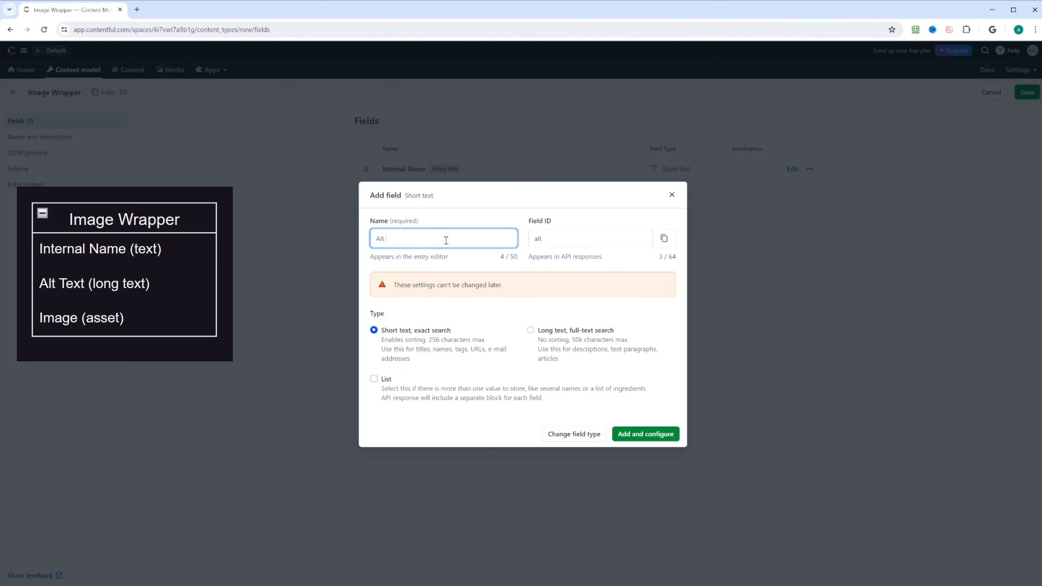
type("Text")
left_click(653, 438)
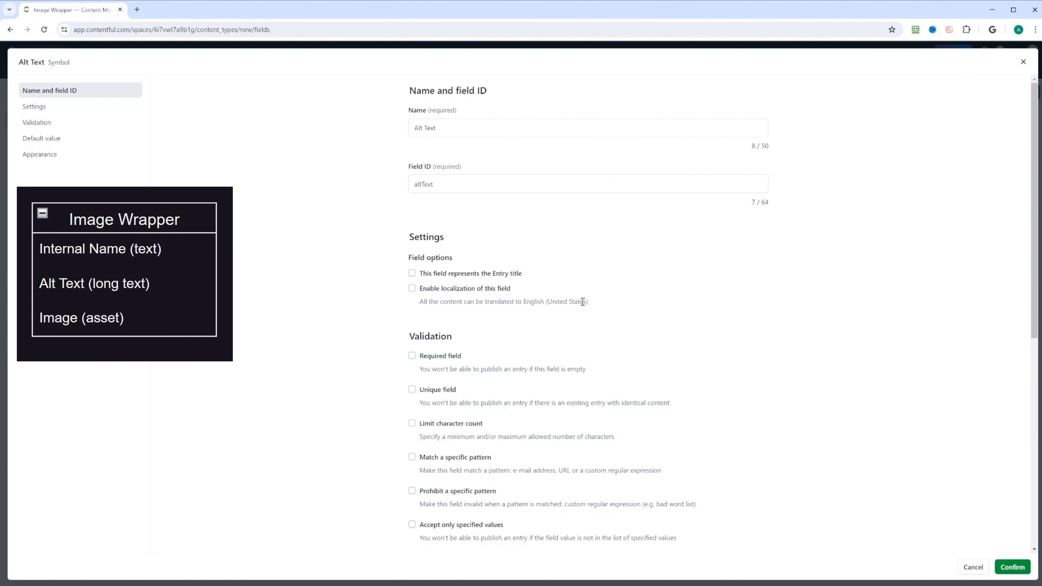
Step: Make the Alt Text field required and confirm its configuration
scroll(582, 300, "down", 3)
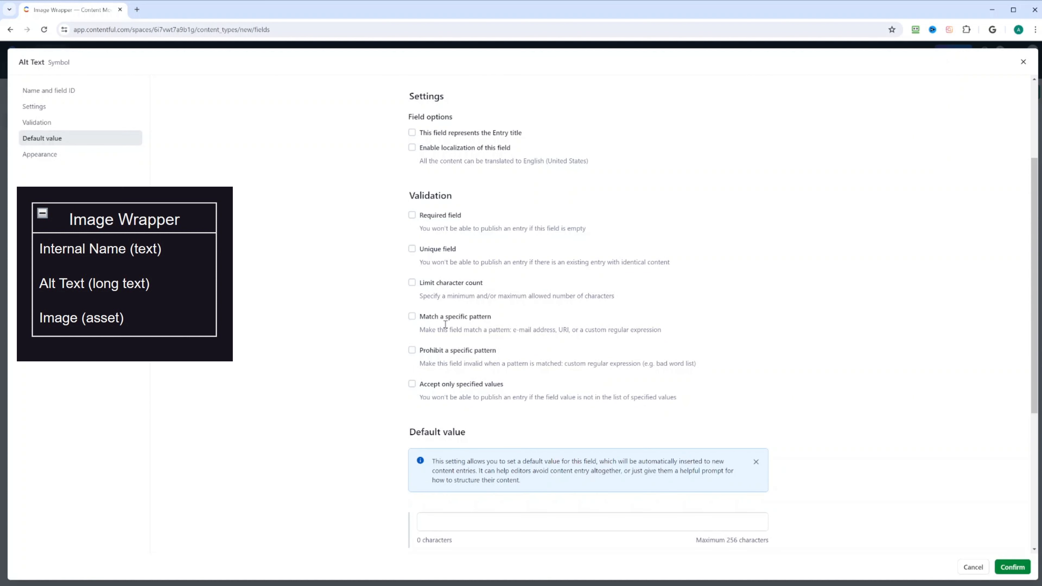
left_click(412, 215)
scroll(633, 284, "down", 5)
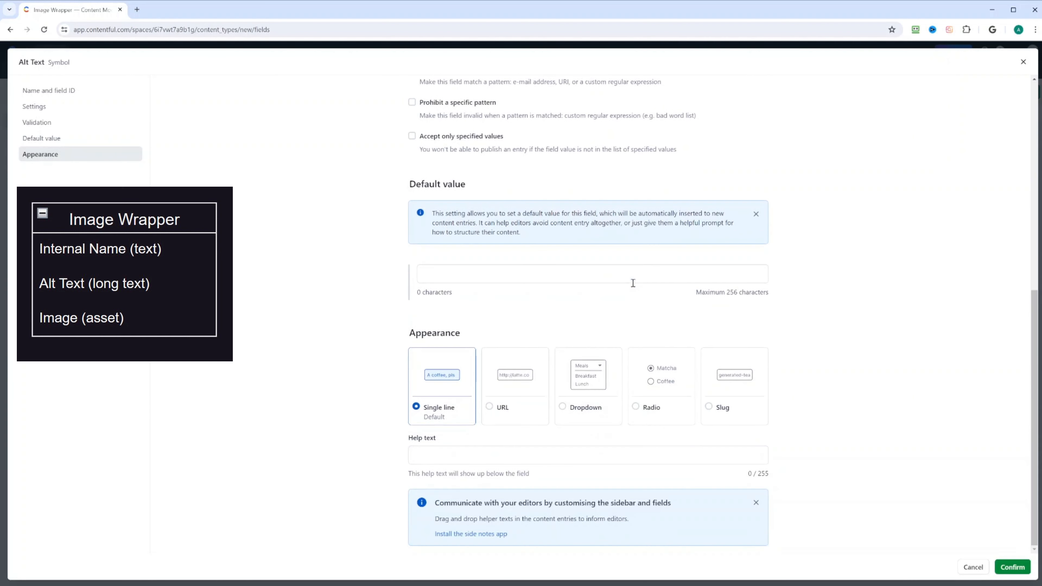
left_click(1009, 568)
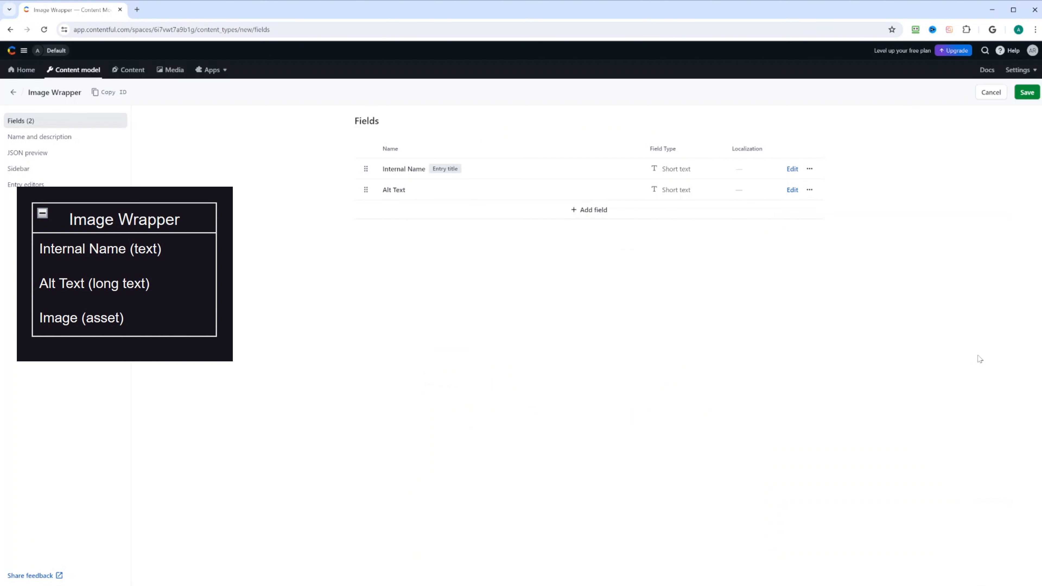
Step: Add a one-file media field named Image to Image Wrapper and save the content type
left_click(589, 213)
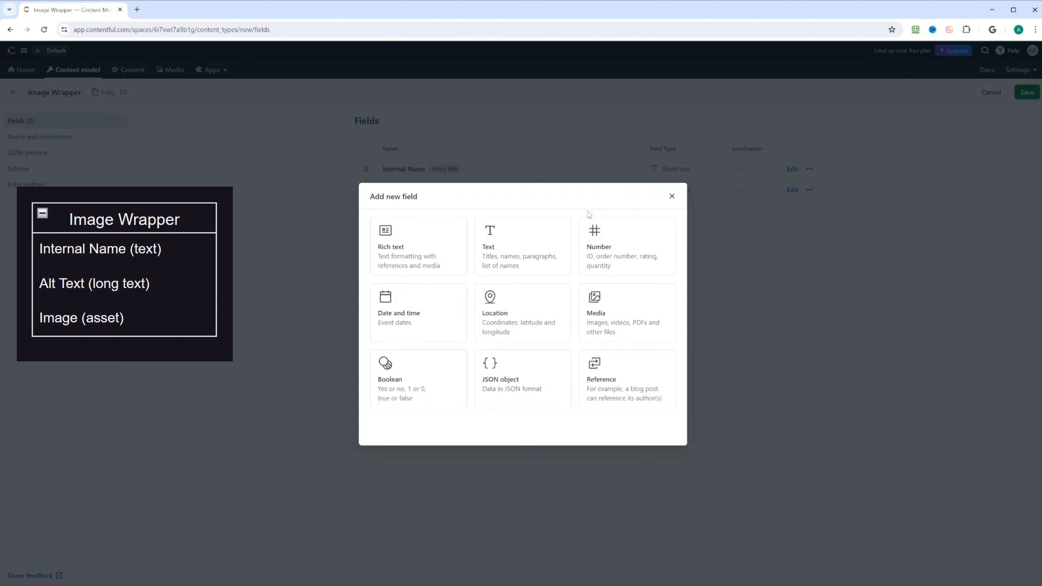
left_click(636, 314)
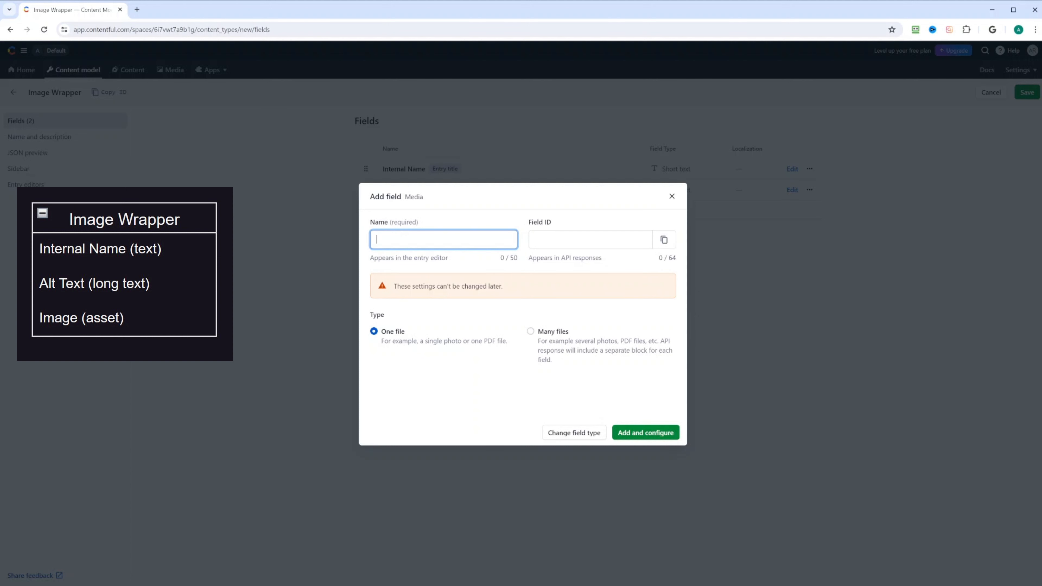
type("Image")
left_click(644, 434)
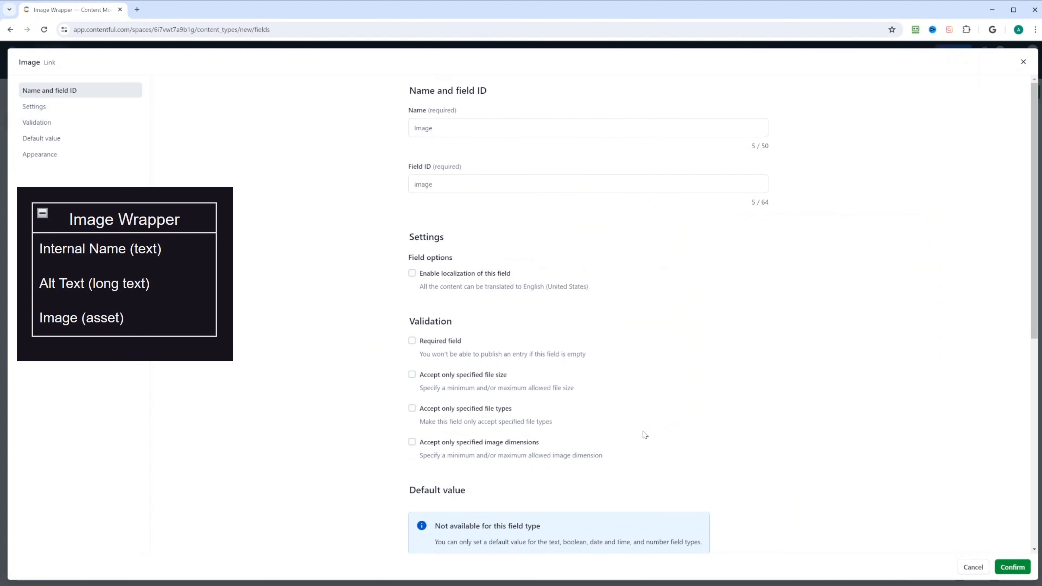
scroll(645, 435, "down", 7)
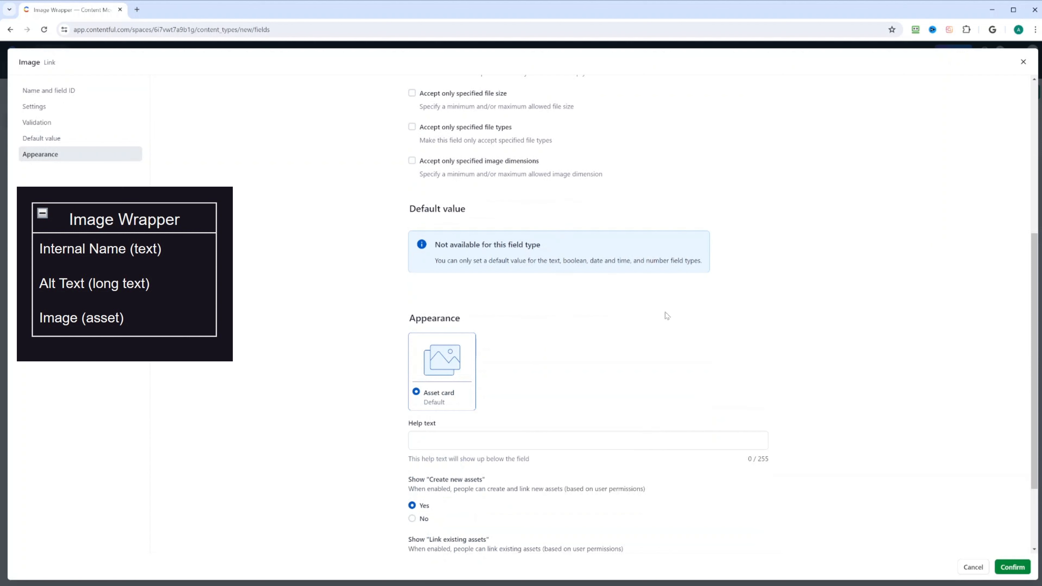
scroll(520, 328, "down", 3)
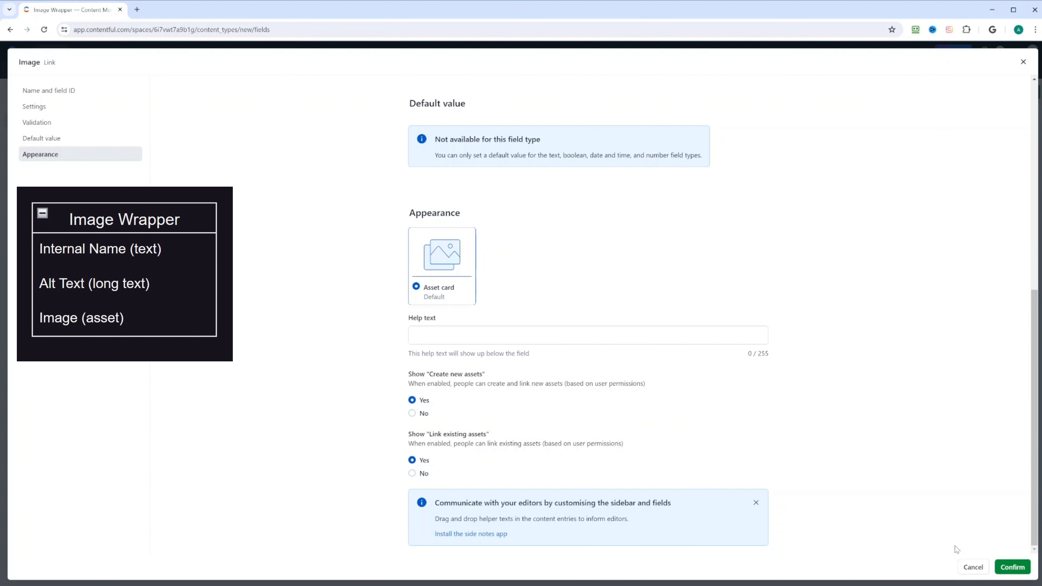
left_click(1002, 566)
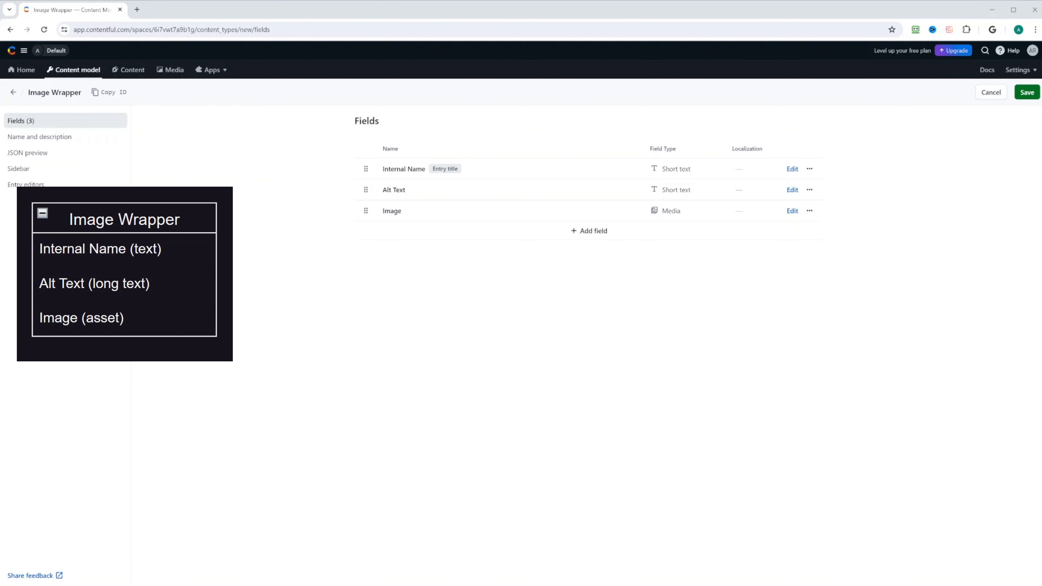
left_click(1027, 92)
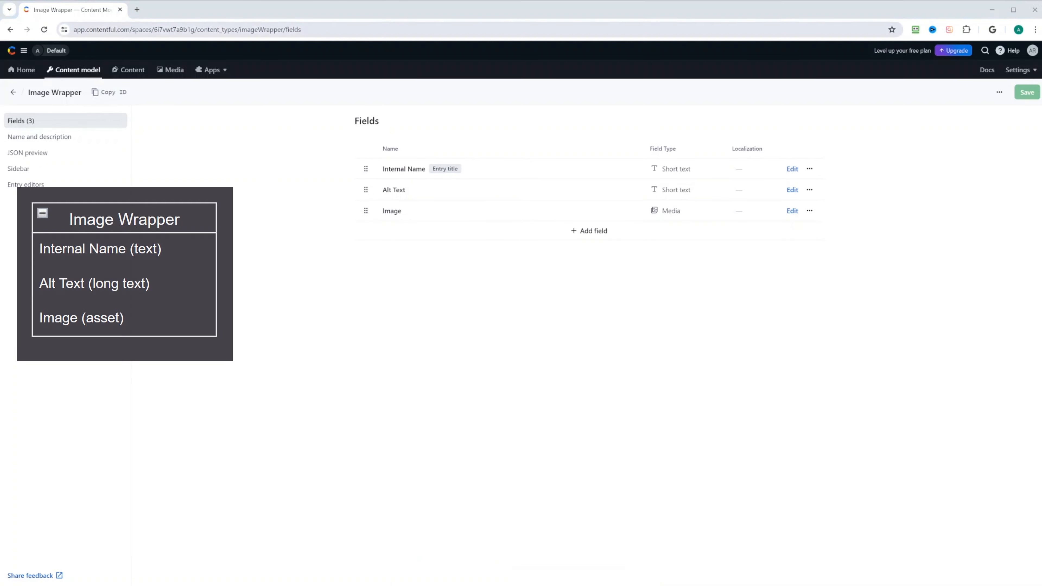
Step: Return to the content model overview and create a new content type named Call To Action
left_click(13, 92)
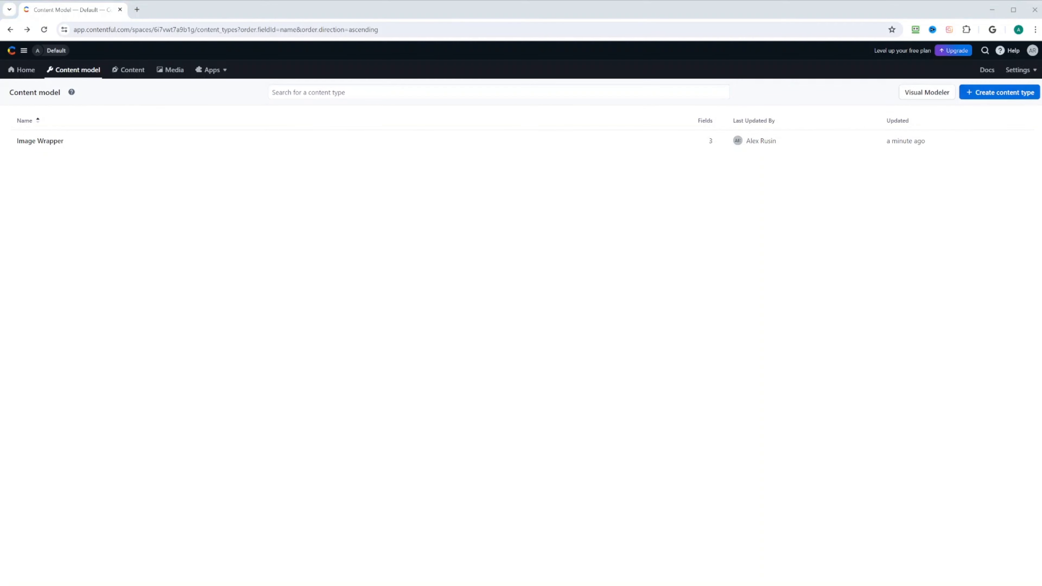
left_click(993, 94)
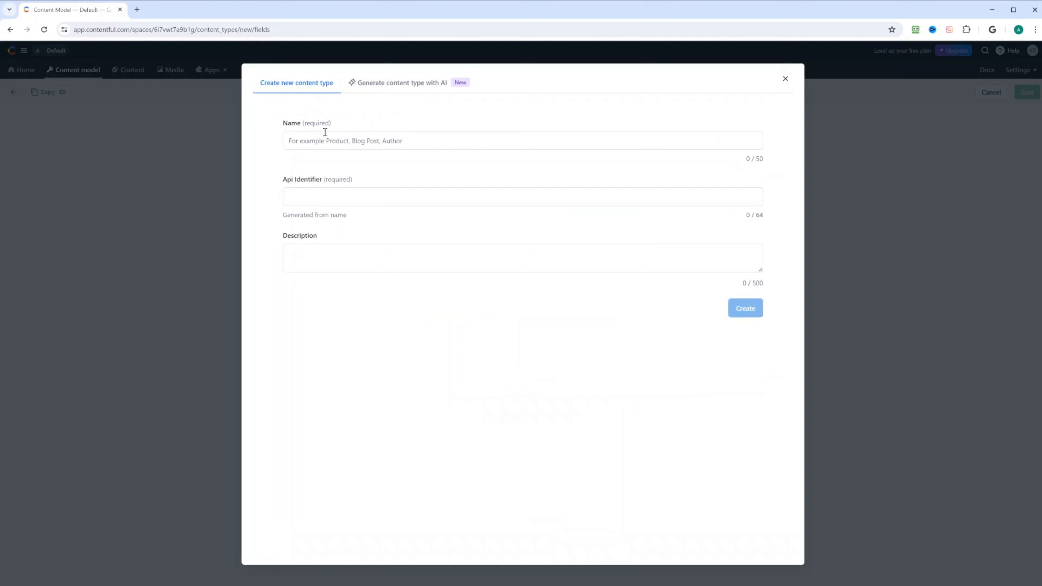
left_click(327, 137)
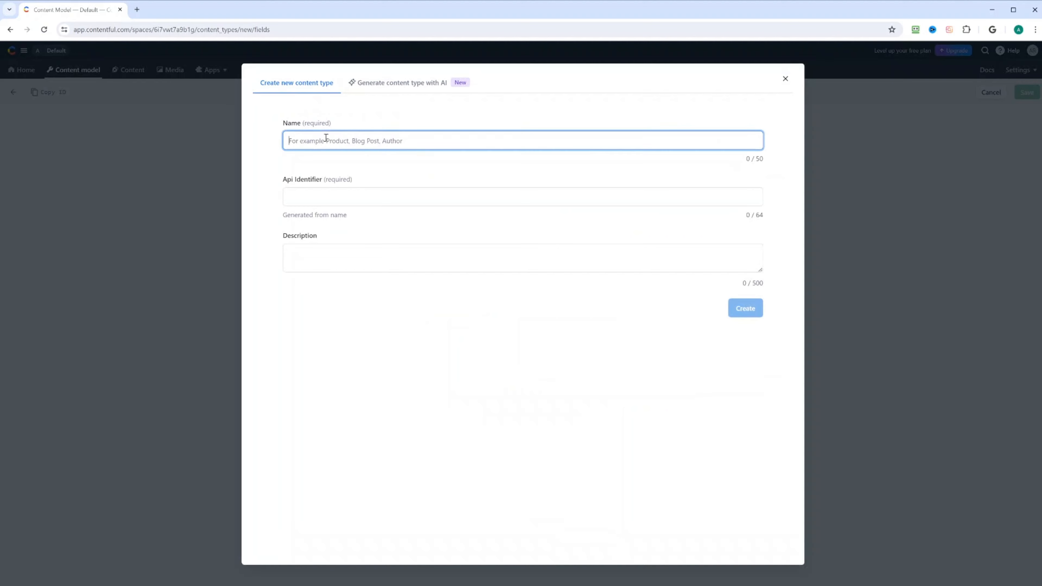
type("Cal")
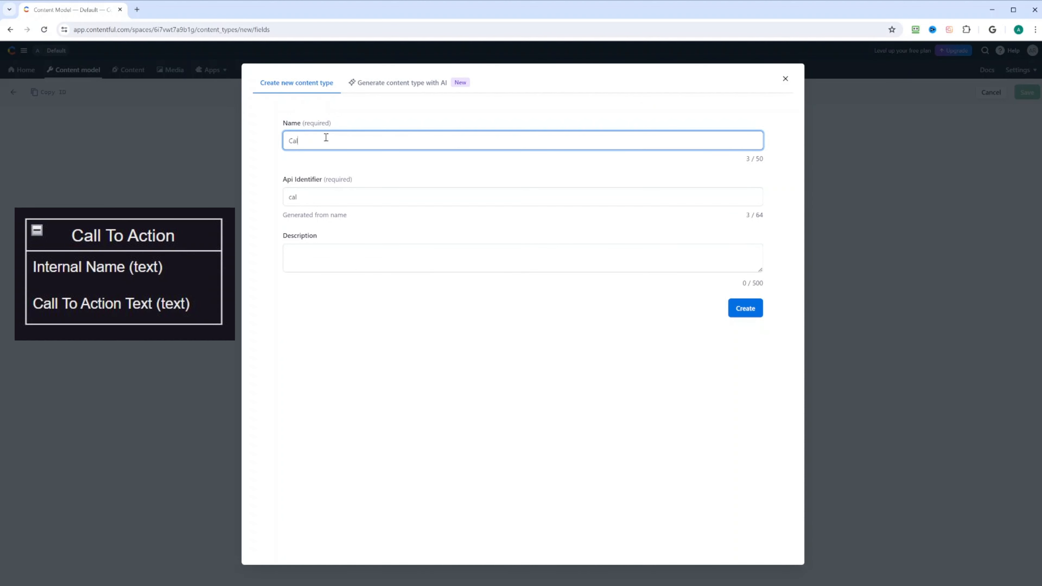
type("l To Action")
left_click(745, 309)
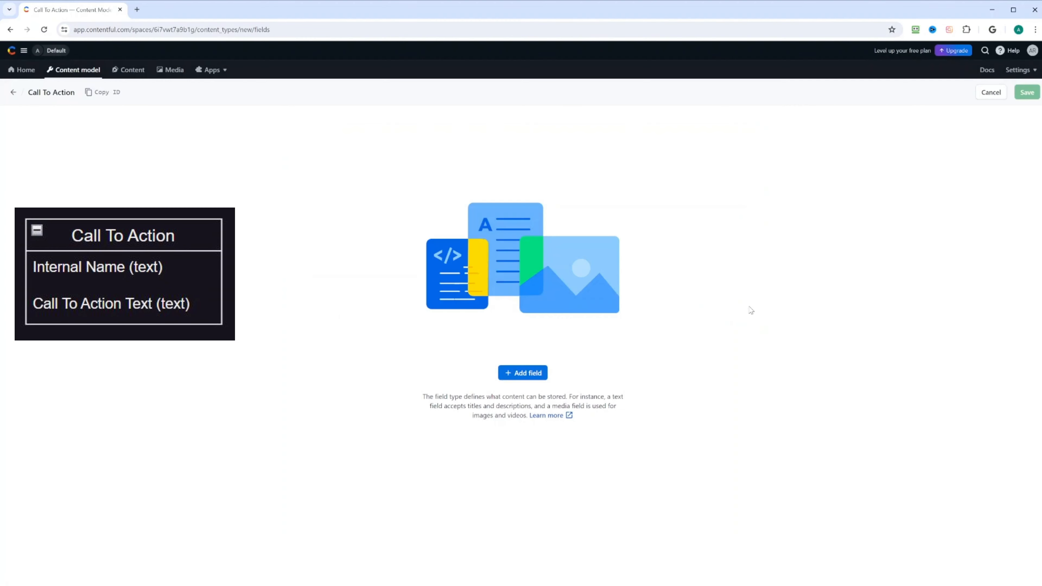
Step: Add a required short text field named Internal Name to the Call To Action content type
left_click(524, 373)
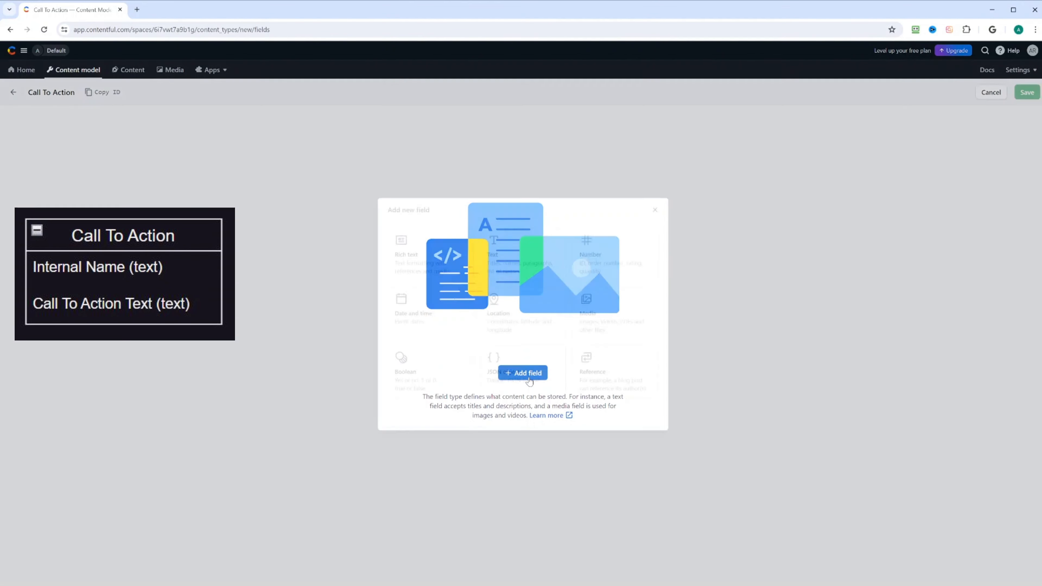
left_click(515, 243)
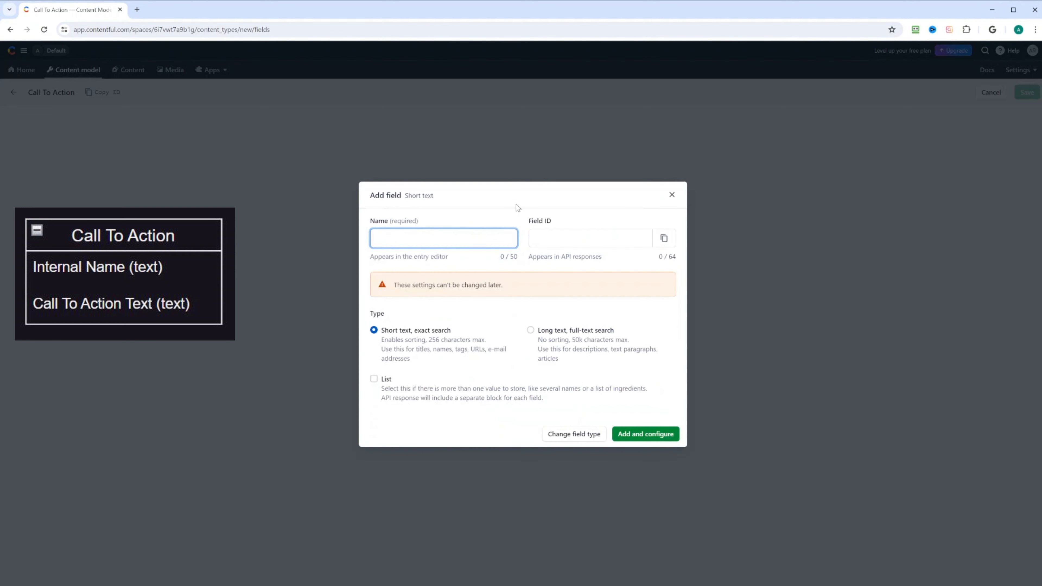
type("Internal Name")
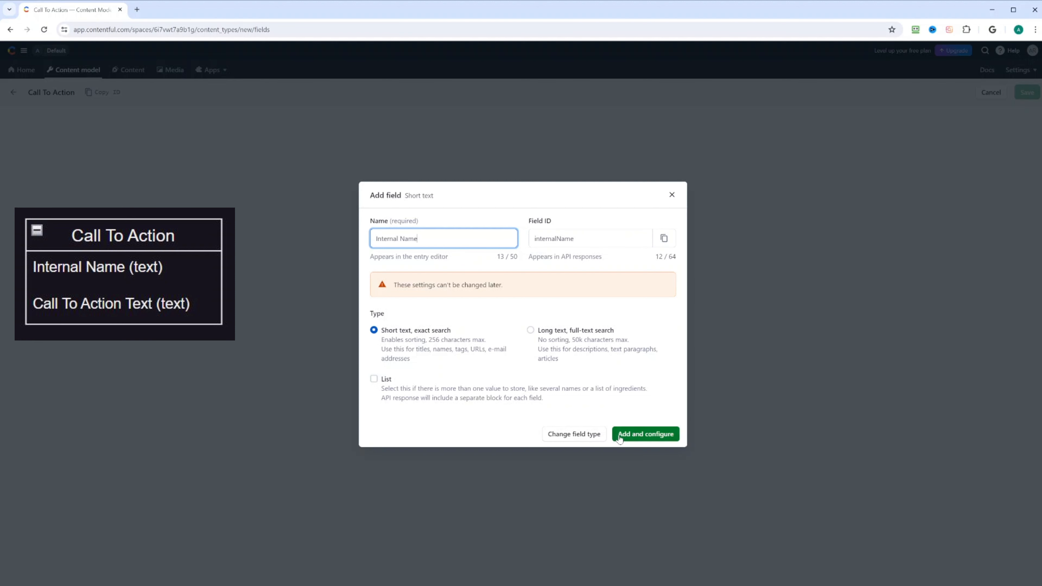
left_click(637, 435)
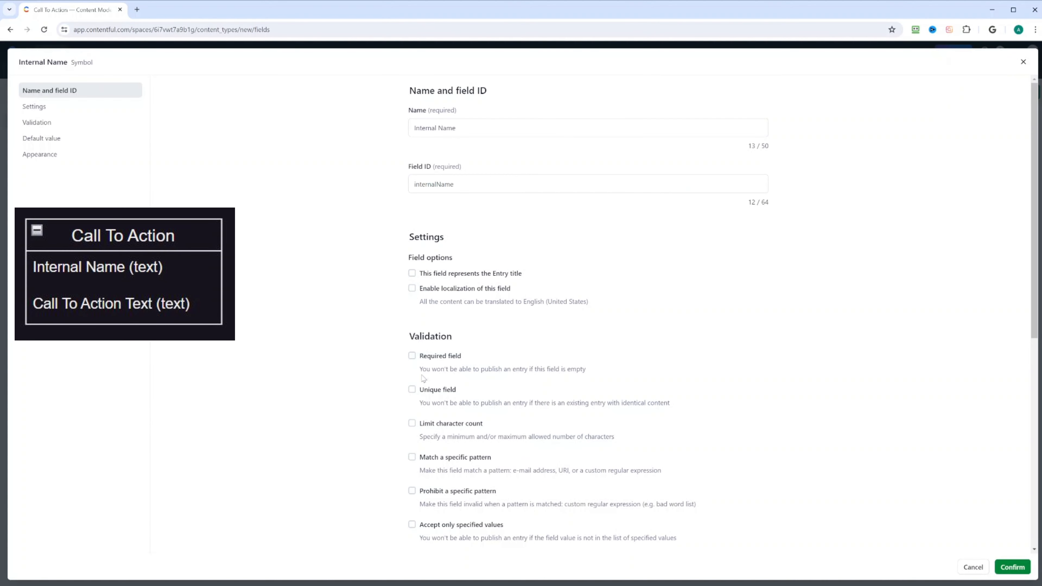
left_click(412, 355)
scroll(586, 360, "down", 10)
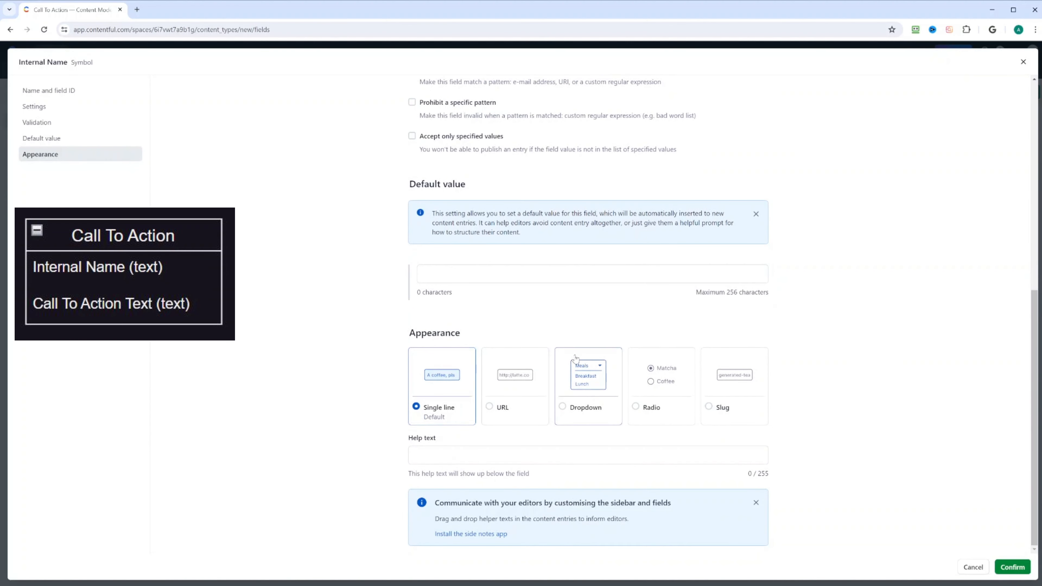
left_click(1012, 566)
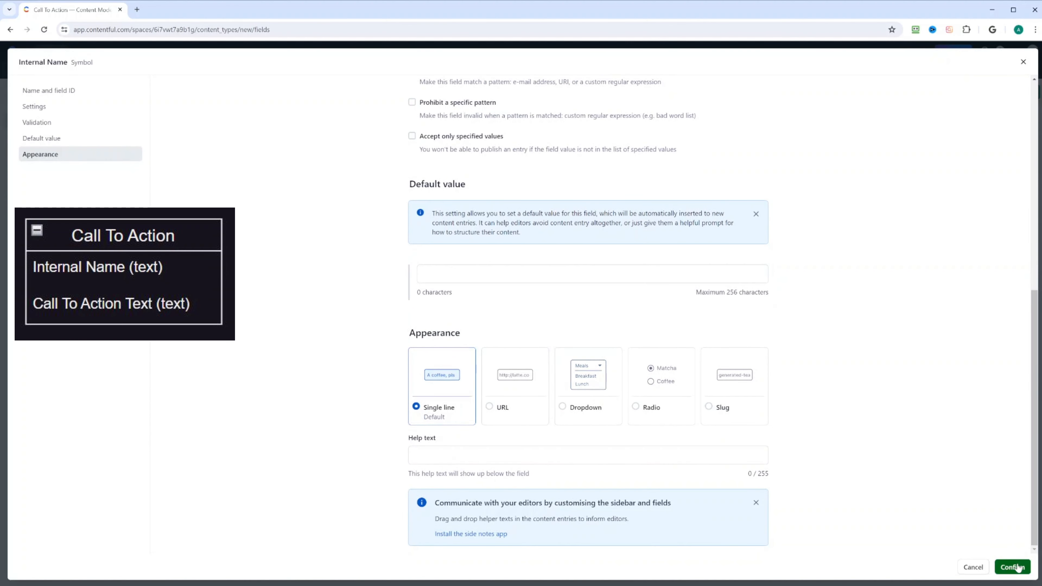
Step: Add a required short text field named Call to Action Text to Call To Action, representing the entry title
left_click(575, 189)
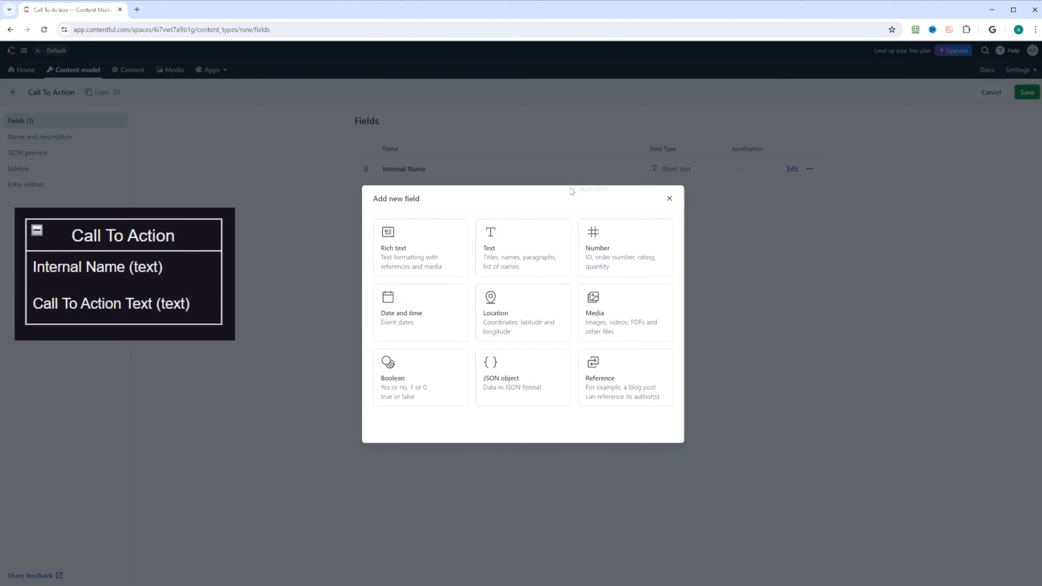
left_click(520, 234)
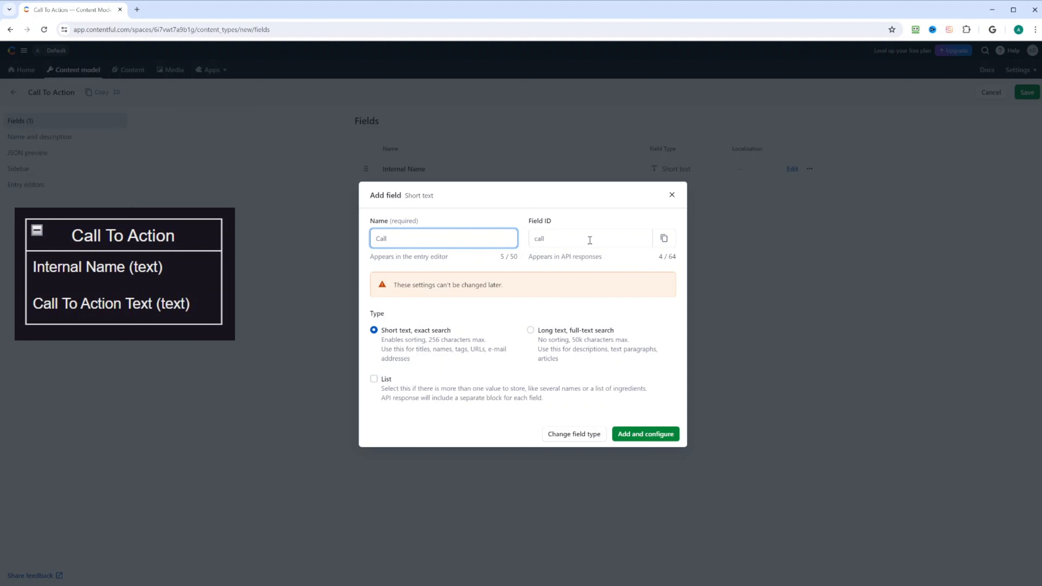
type("Call to Action Text")
left_click(650, 440)
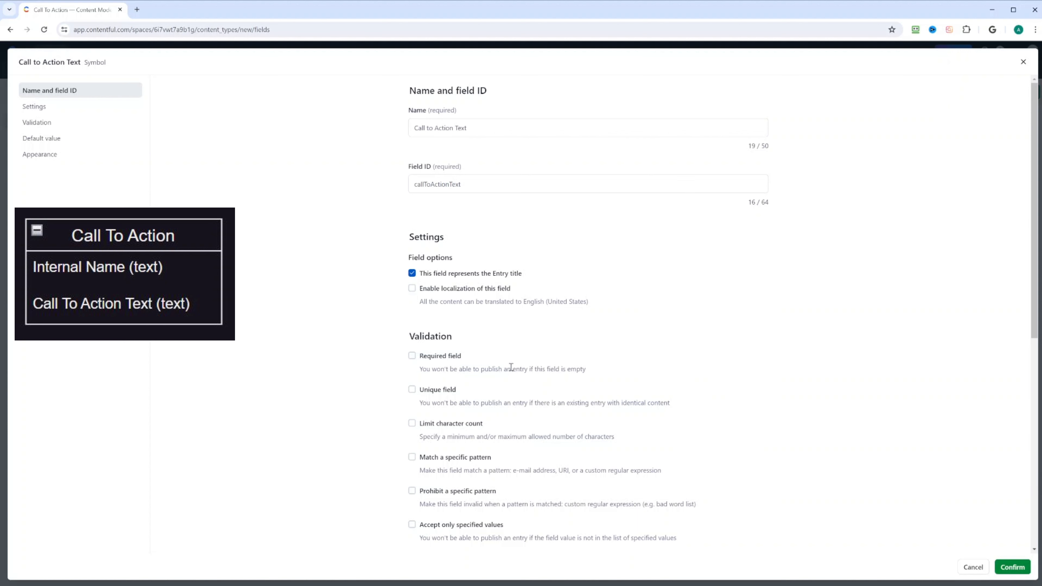
scroll(609, 334, "down", 1)
scroll(609, 334, "down", 1)
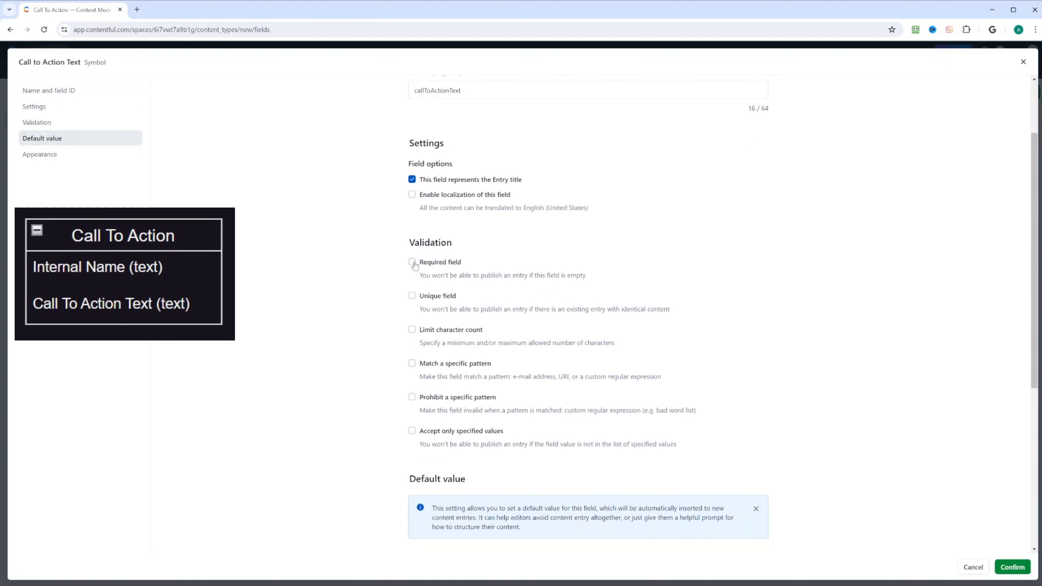
left_click(411, 262)
Step: Give the Call to Action Text field the help text "Enter Call to Action text", confirm it and save the content type
scroll(631, 335, "down", 5)
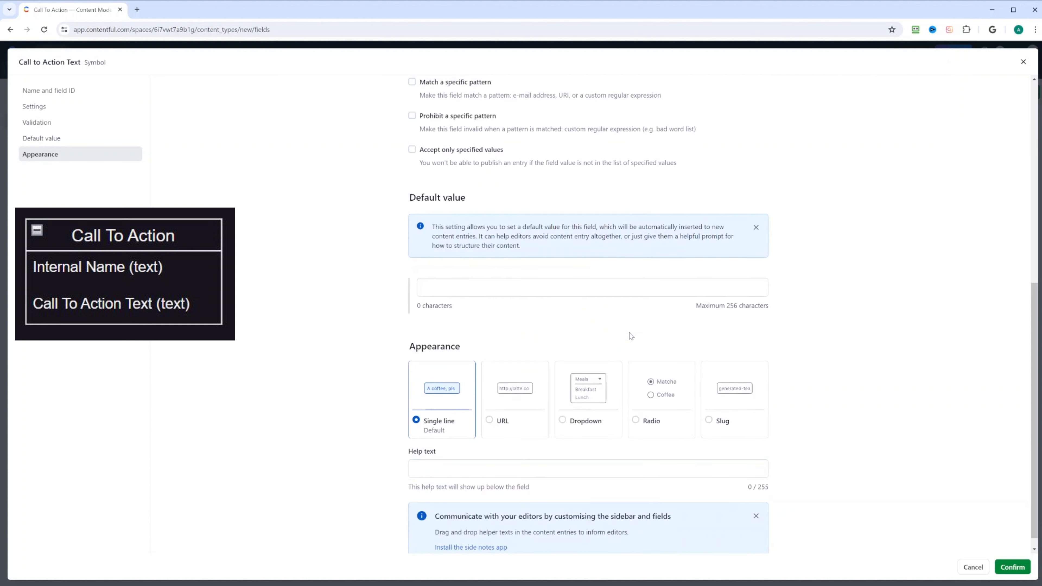
scroll(631, 336, "down", 1)
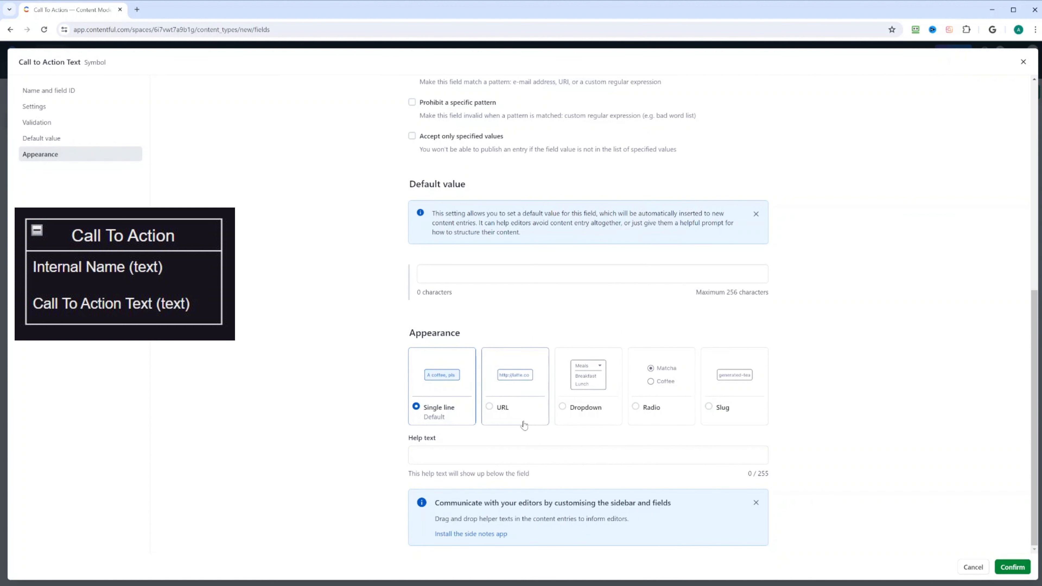
left_click(433, 454)
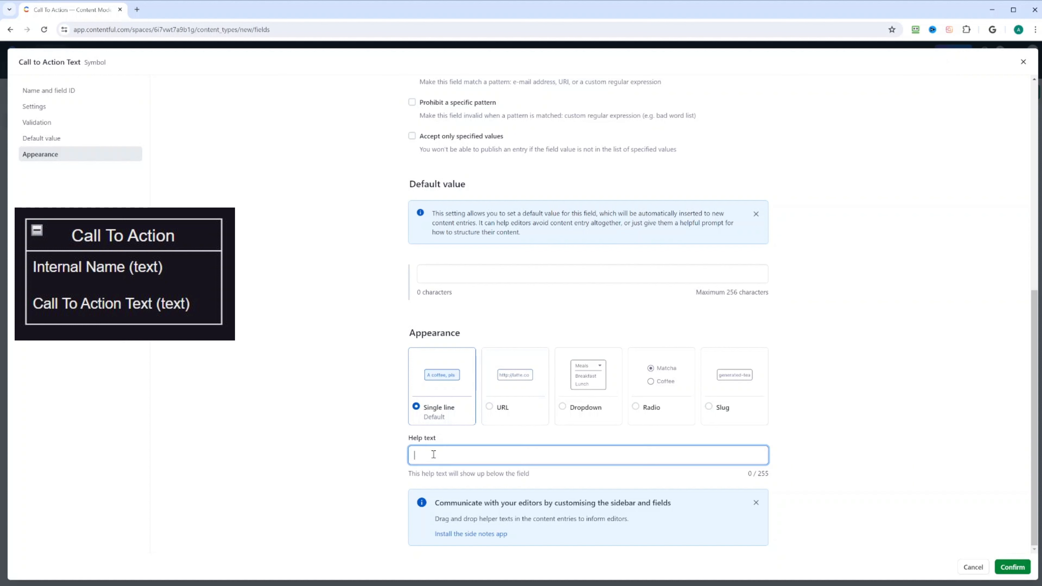
type("Enter C")
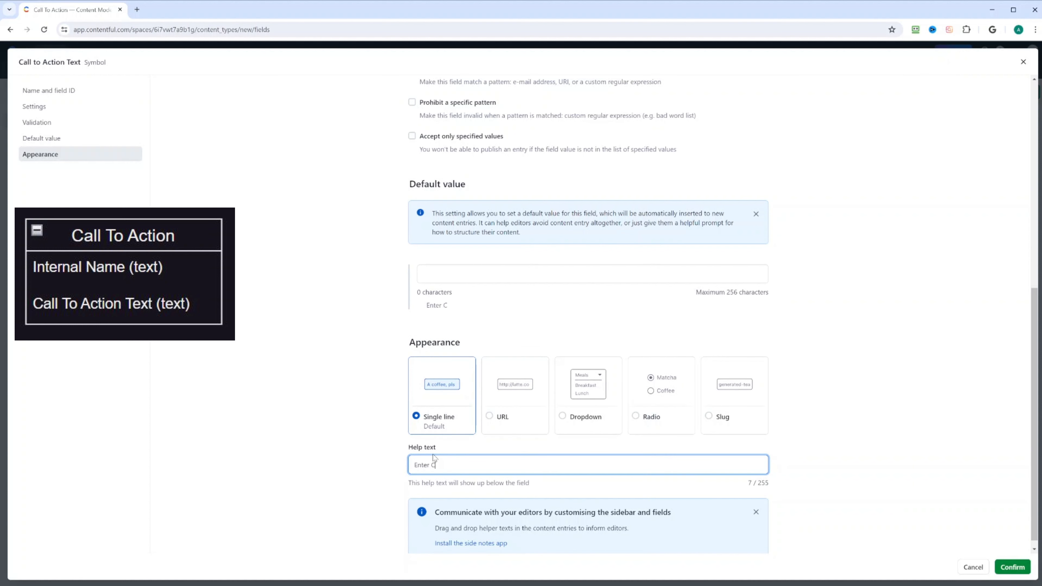
type("all to Action text")
left_click(1012, 568)
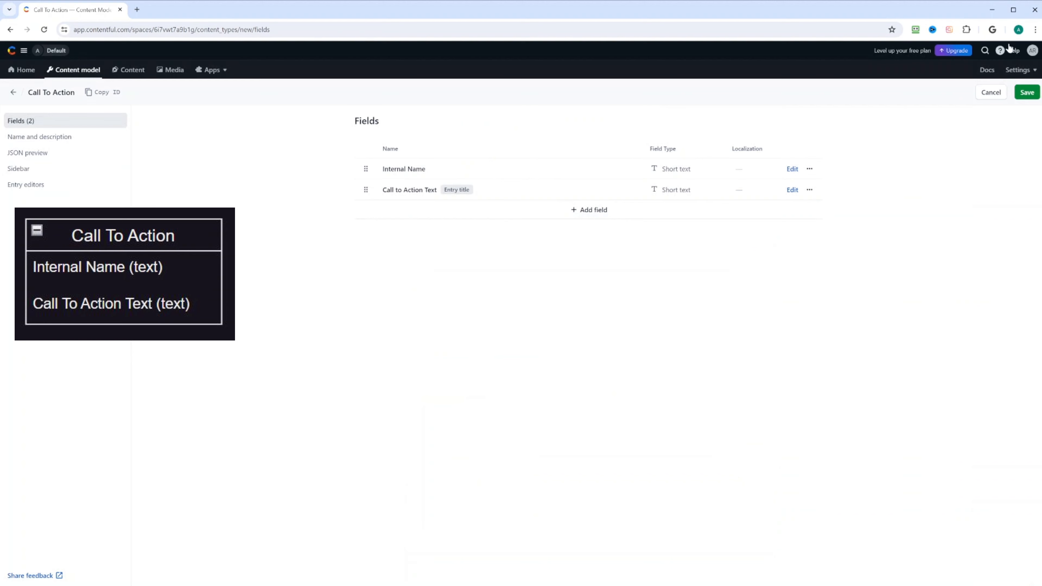
left_click(1034, 91)
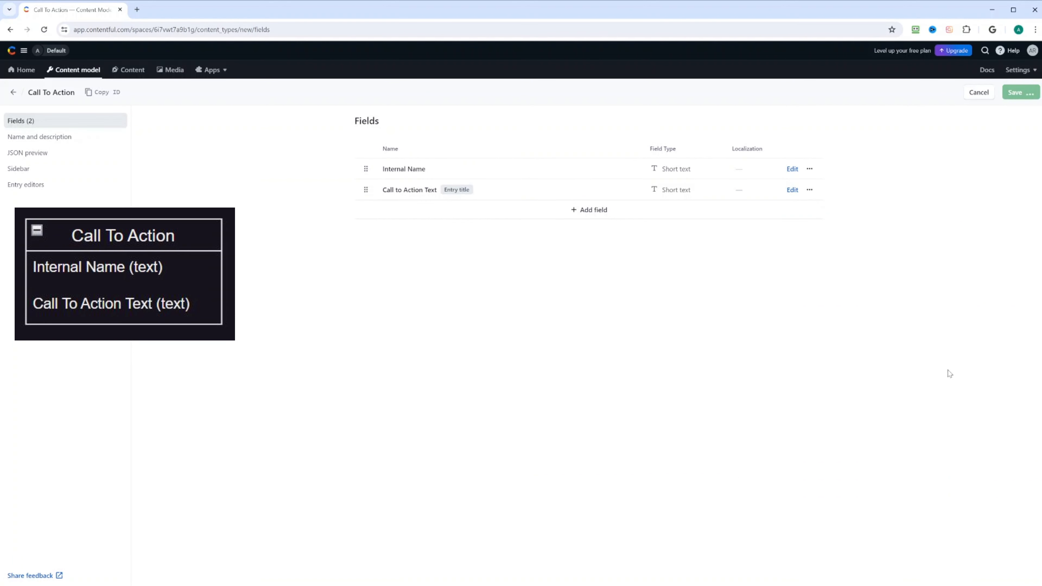
Step: Return to the content model overview and create a new content type named Services Card
left_click(13, 92)
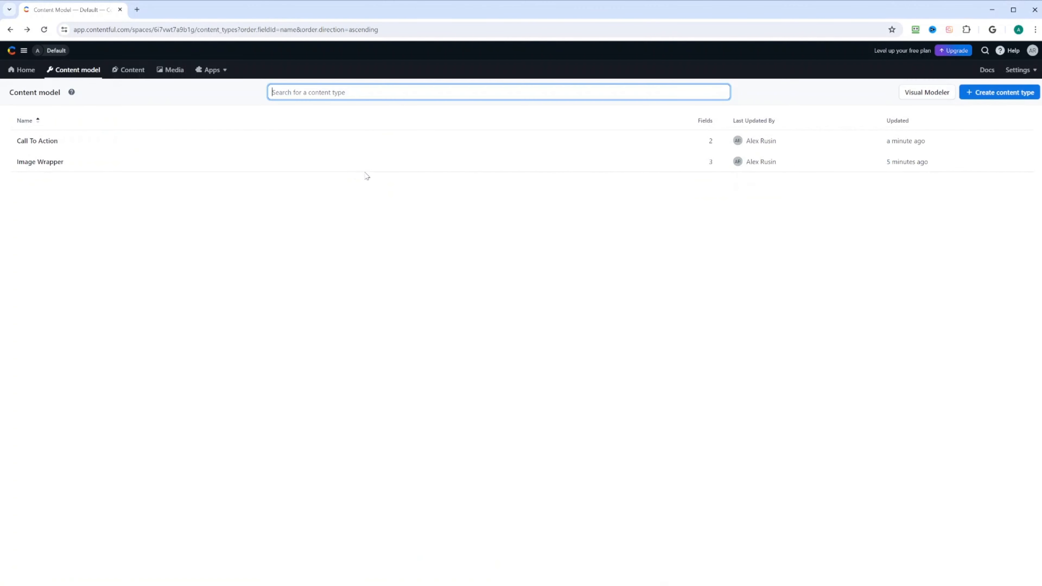
left_click(1013, 96)
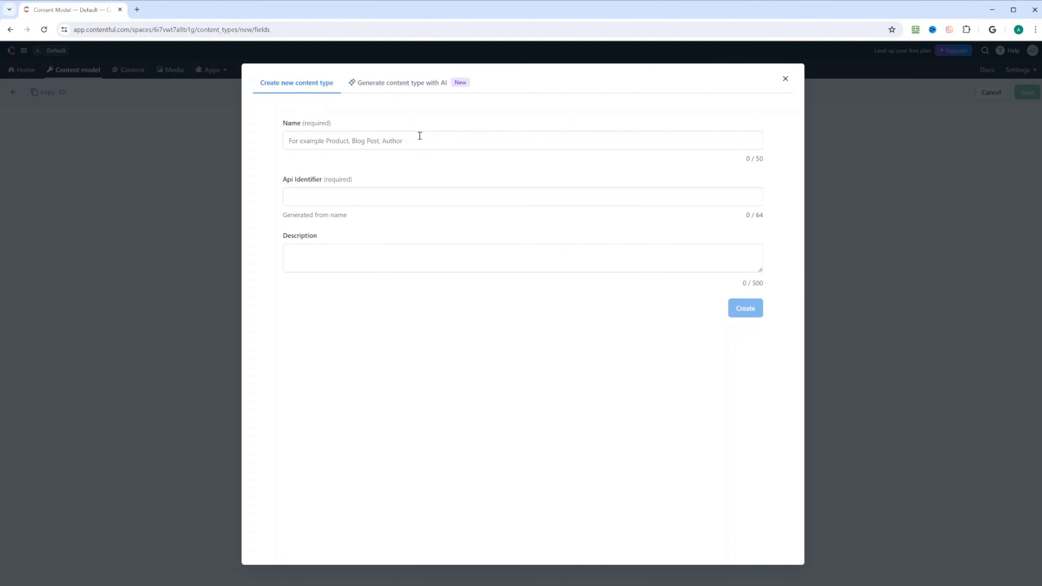
left_click(420, 136)
type("Ser")
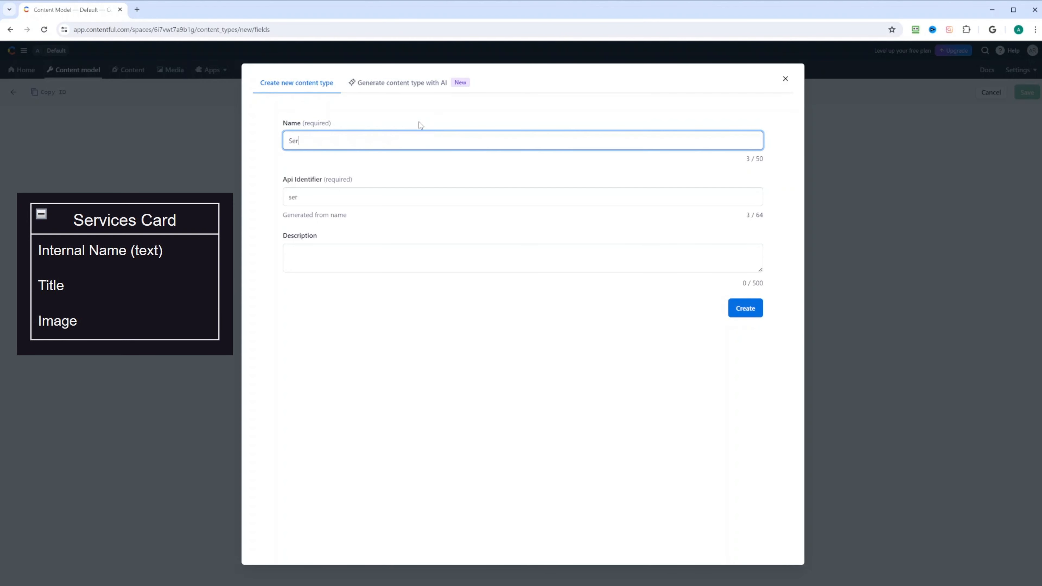
type("vices Card")
left_click(744, 308)
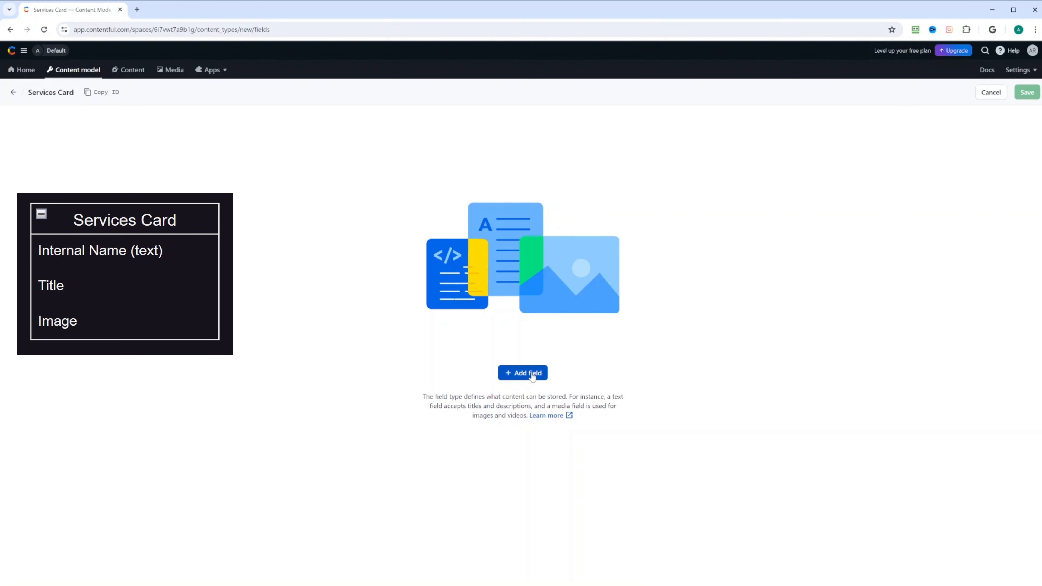
Step: Add a required short text field named Internal Name to the Services Card content type
left_click(532, 376)
left_click(536, 248)
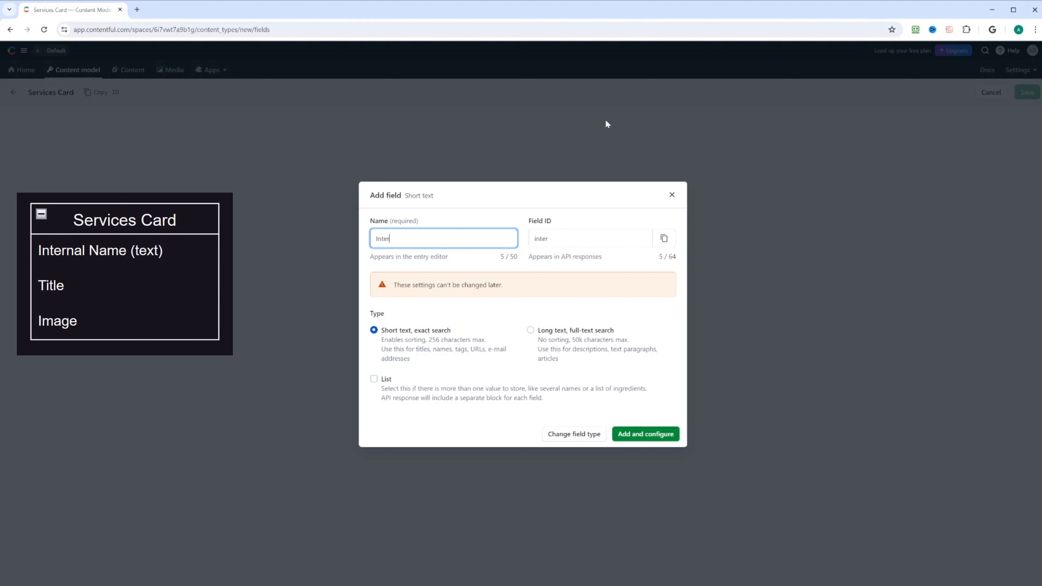
type("Internal Name")
left_click(666, 435)
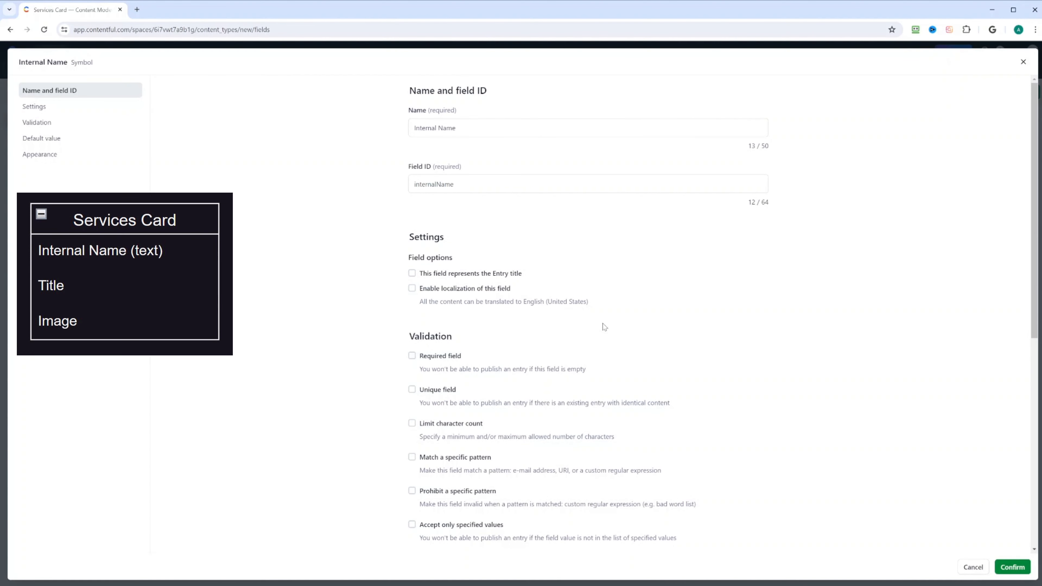
left_click(412, 356)
scroll(697, 357, "down", 9)
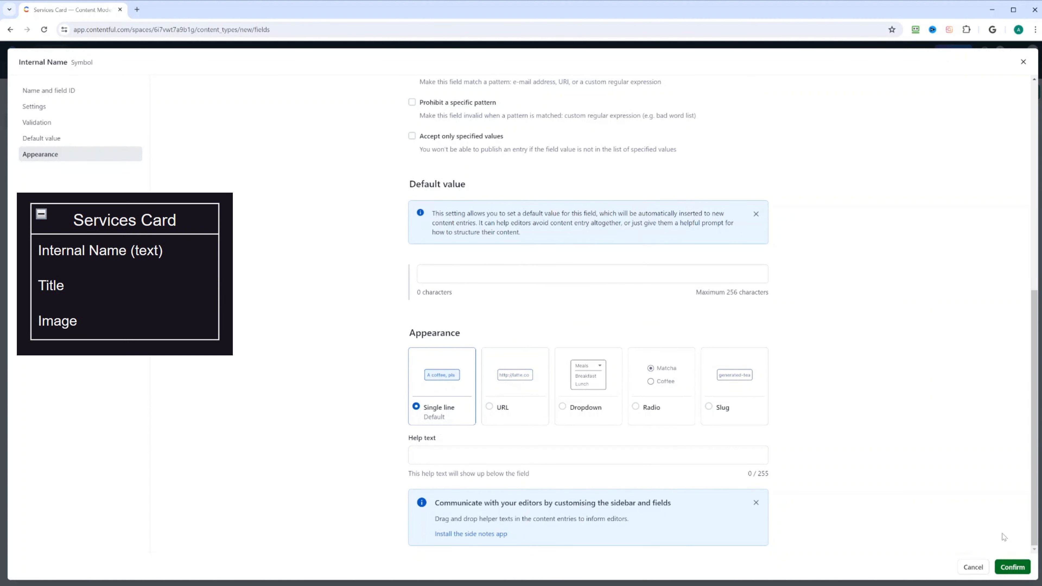
left_click(1006, 565)
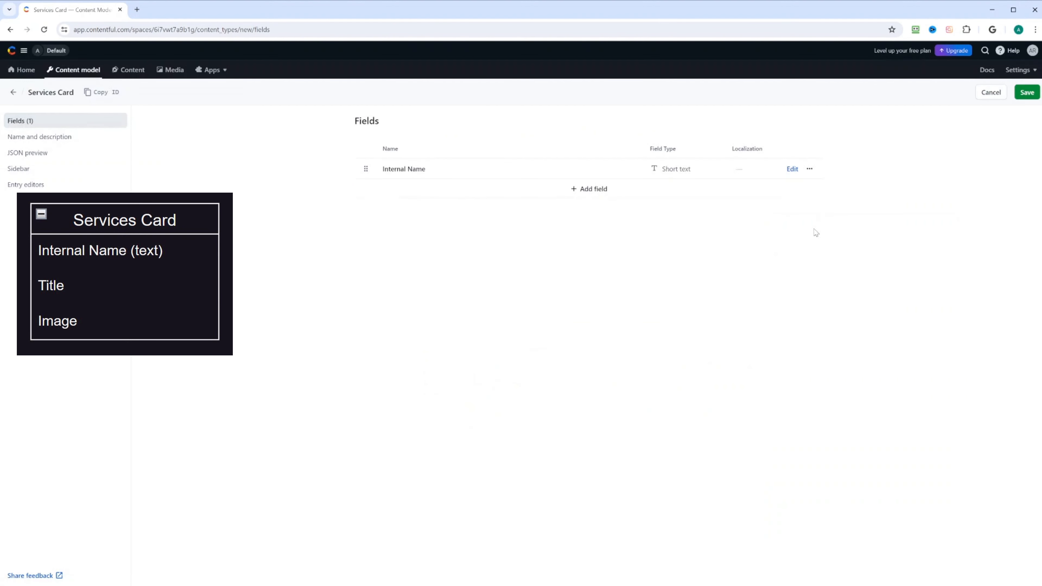
Step: Add a short text field named Title to Services Card, set as the entry title, required and unique
left_click(590, 191)
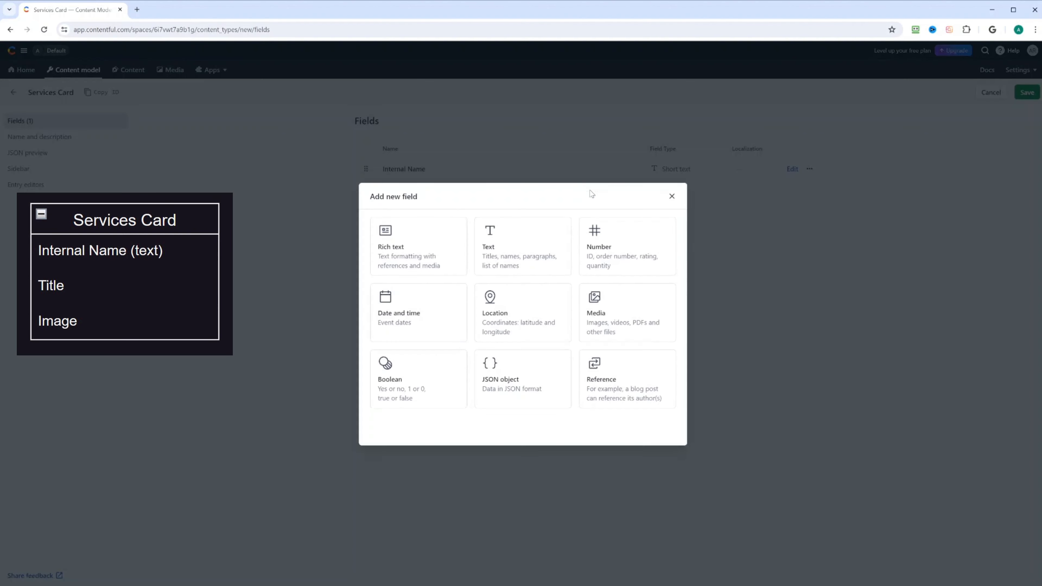
left_click(497, 246)
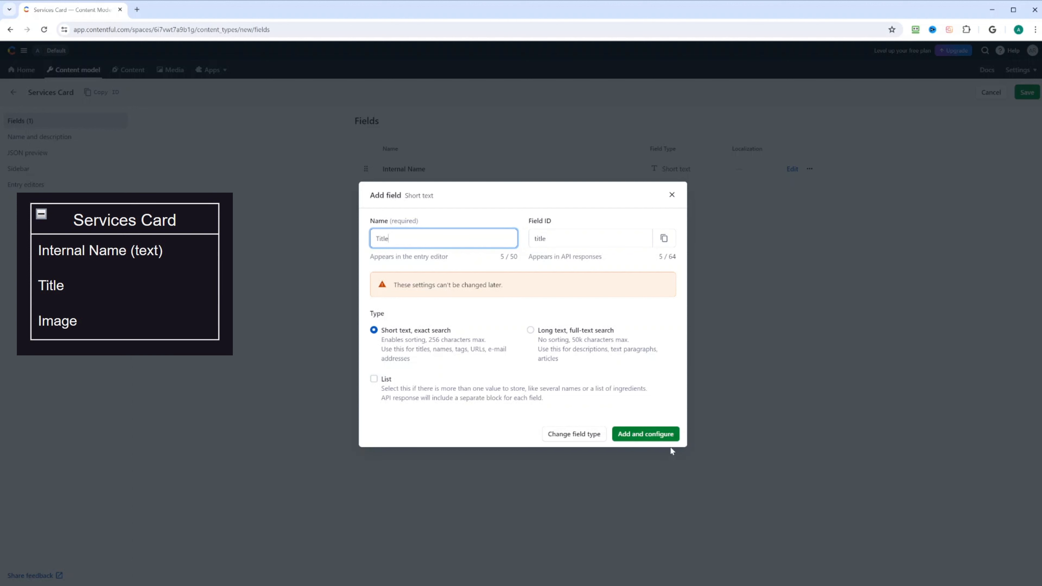
left_click(645, 434)
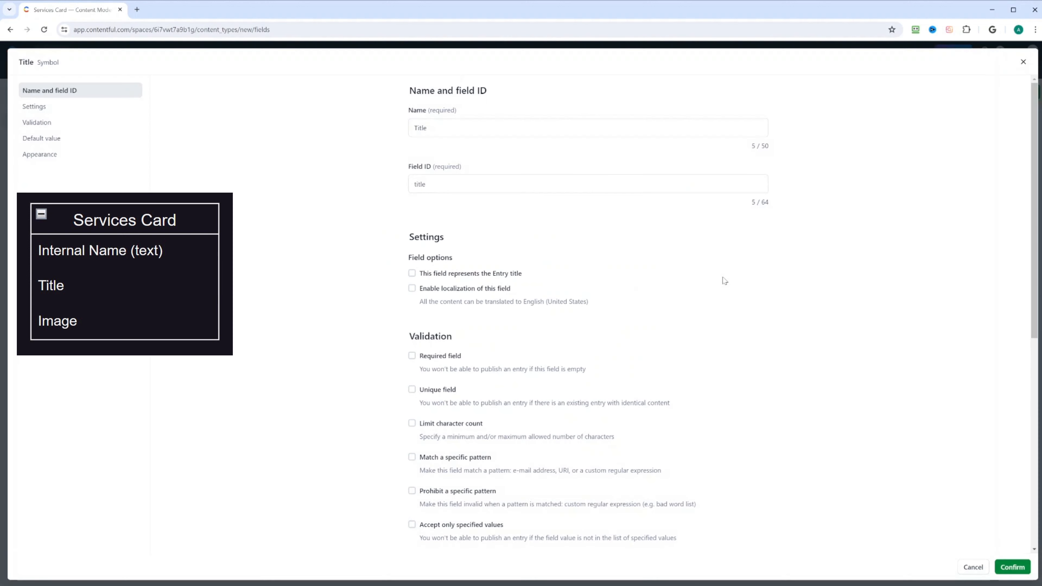
left_click(412, 274)
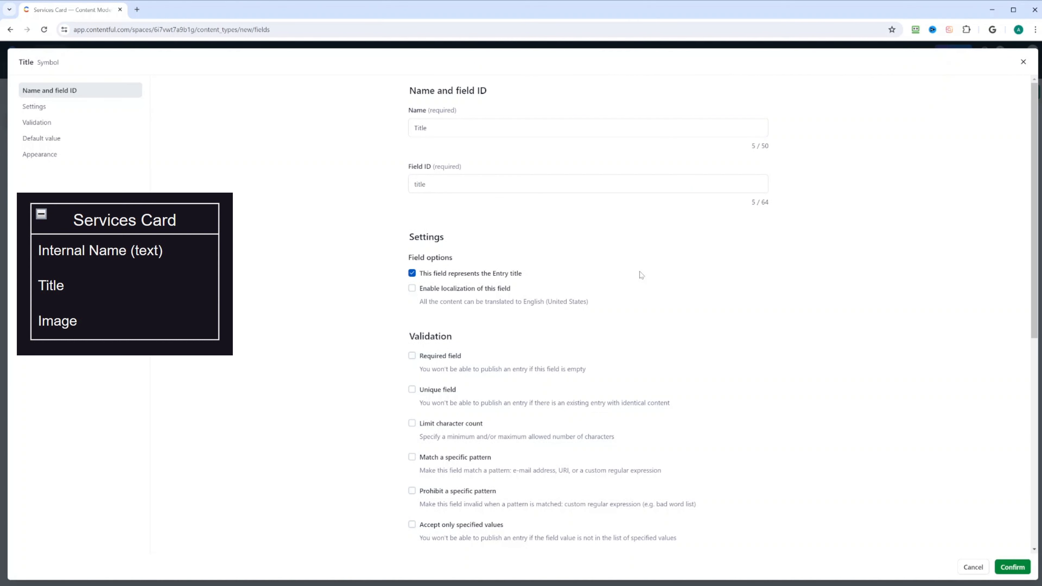
scroll(641, 274, "down", 3)
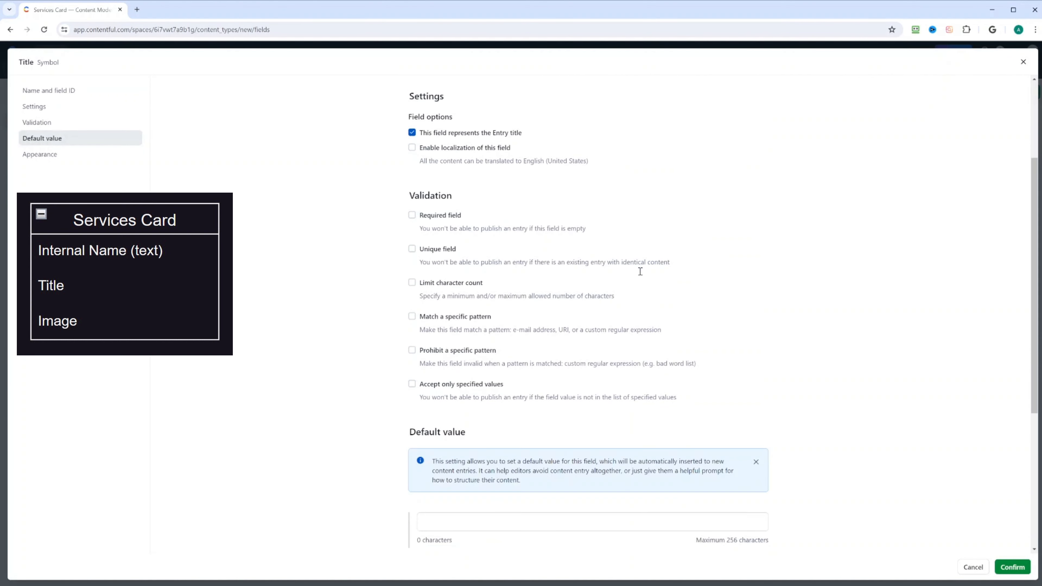
left_click(413, 216)
left_click(412, 250)
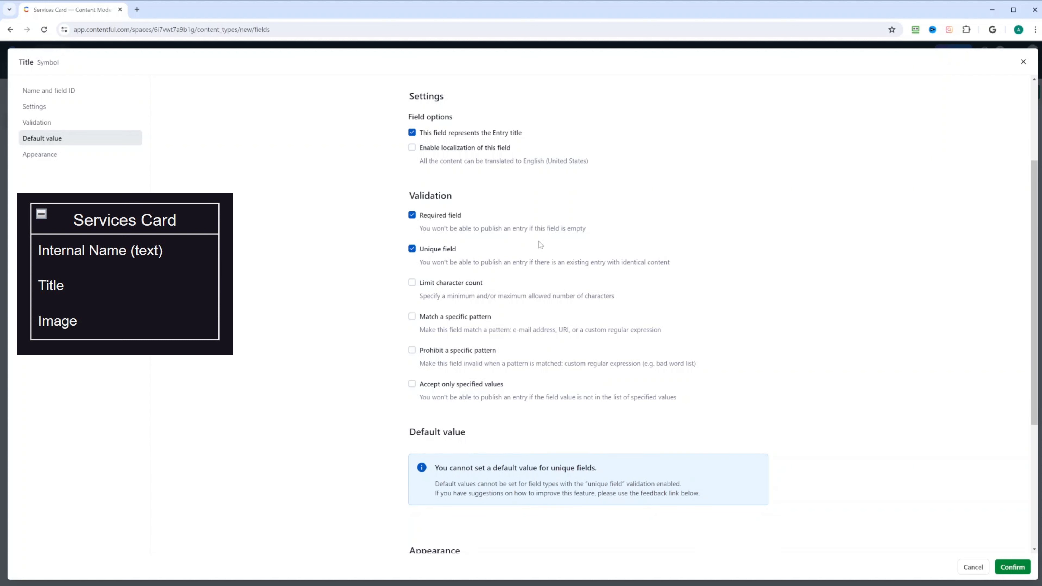
scroll(541, 245, "down", 5)
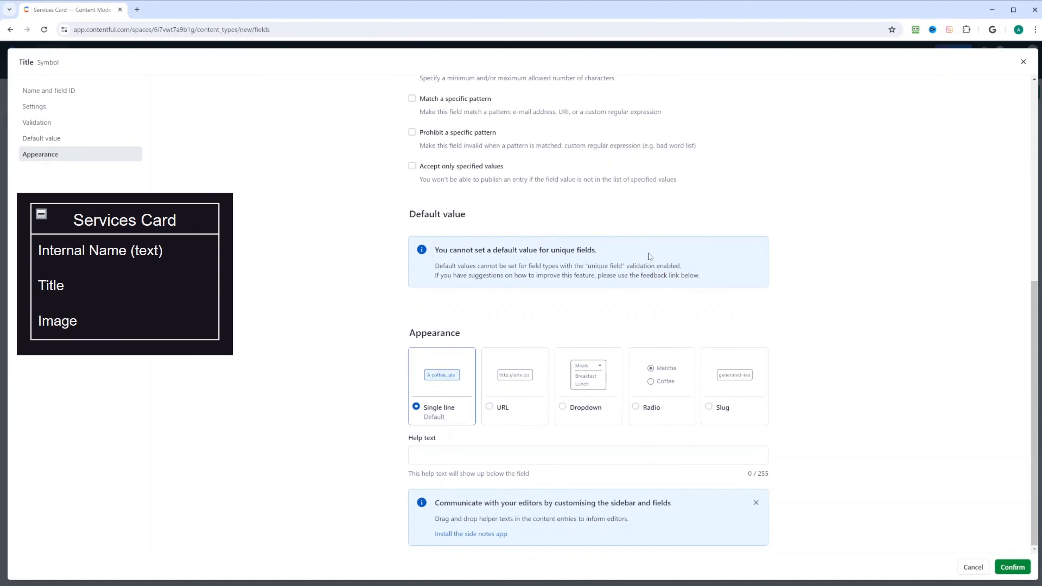
left_click(1012, 569)
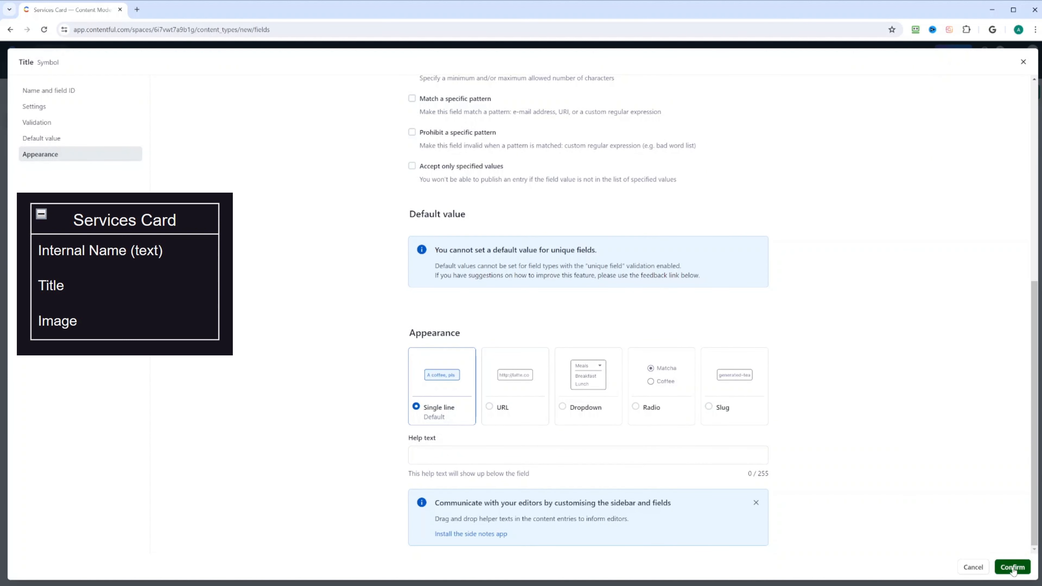
Step: Add a required one-reference field named Image to Services Card and set its appearance to Entry card
left_click(602, 213)
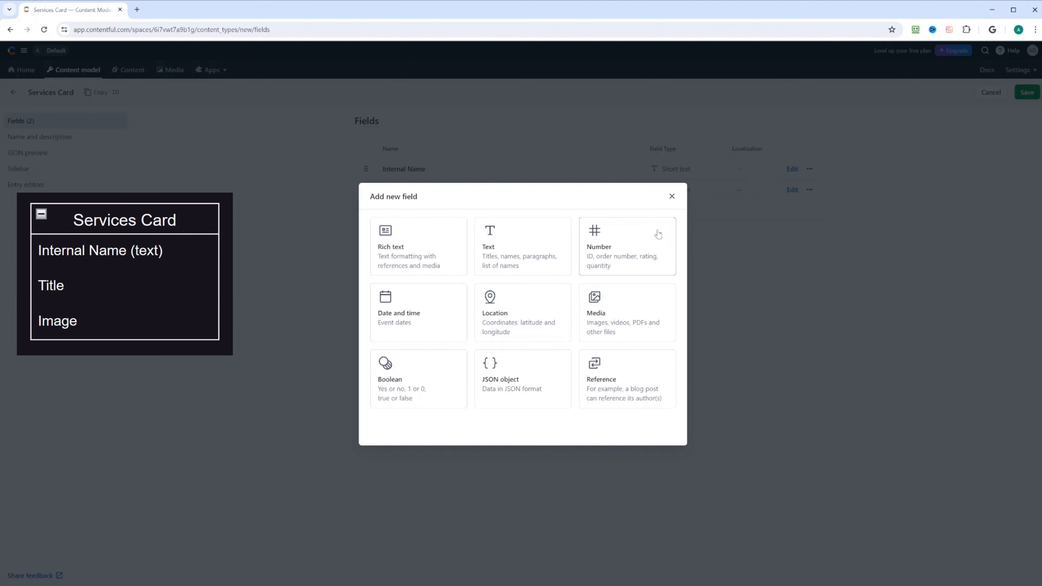
left_click(628, 375)
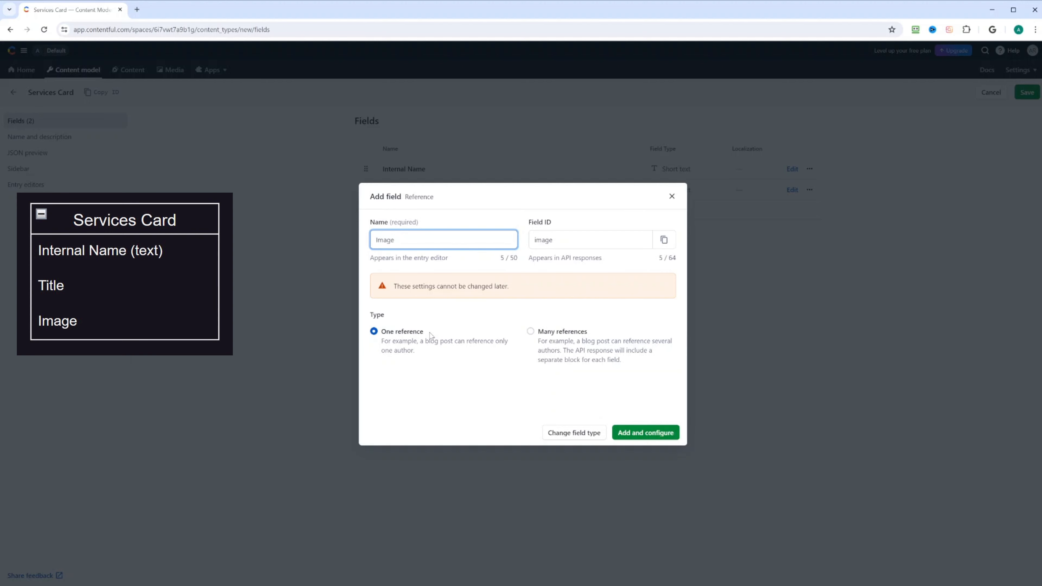
left_click(652, 435)
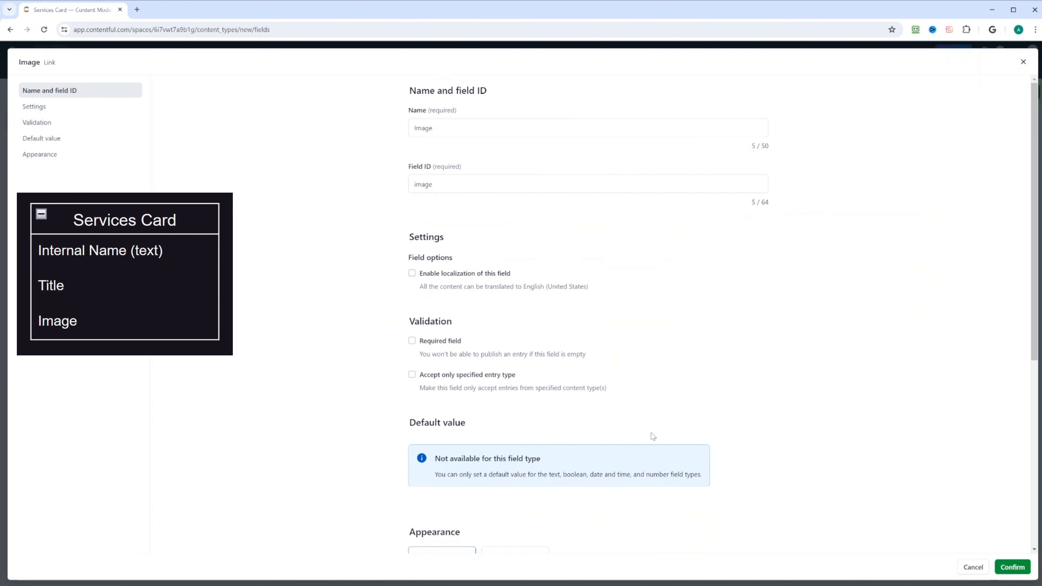
scroll(704, 221, "down", 2)
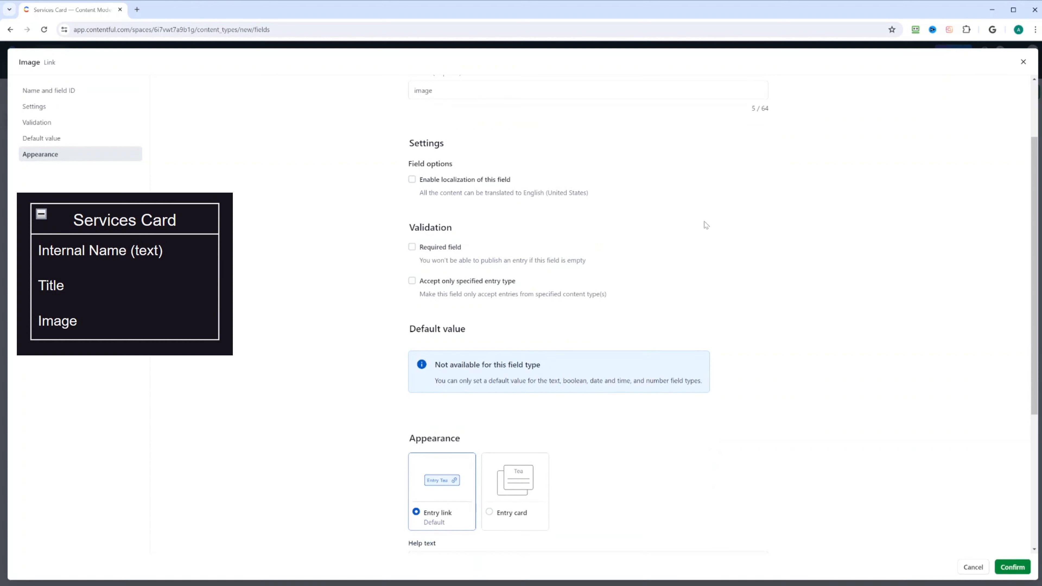
left_click(412, 248)
scroll(728, 322, "down", 4)
scroll(726, 322, "up", 1)
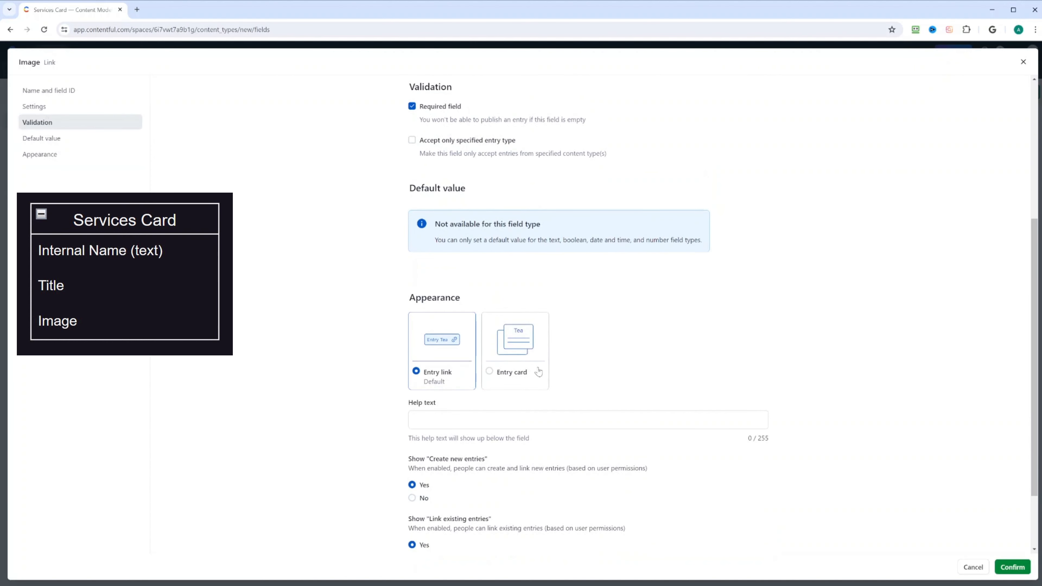
left_click(489, 372)
Step: Restrict the Image reference field to accept only entries of the Image Wrapper content type
scroll(488, 374, "up", 1)
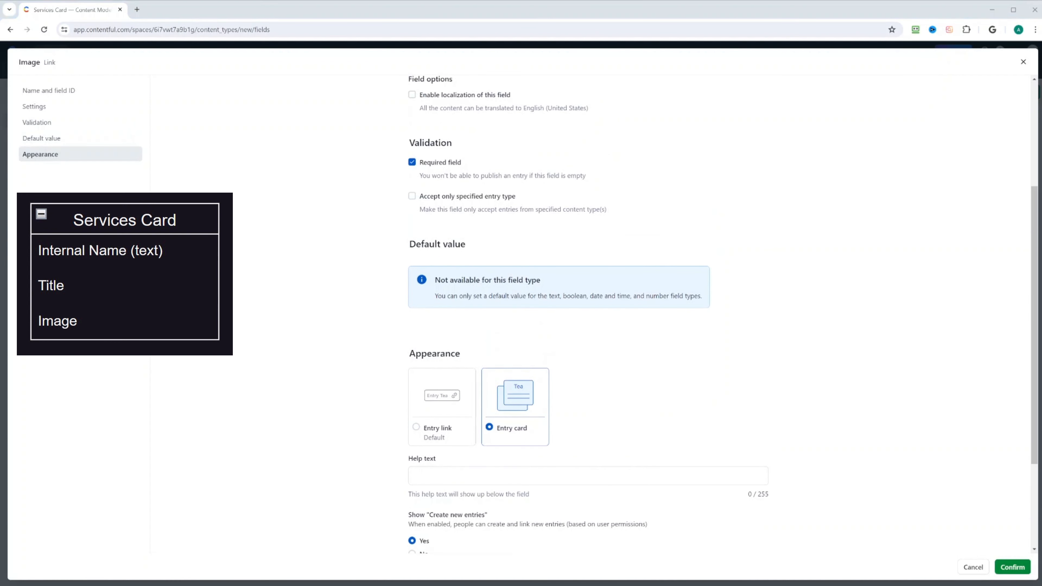
left_click(412, 196)
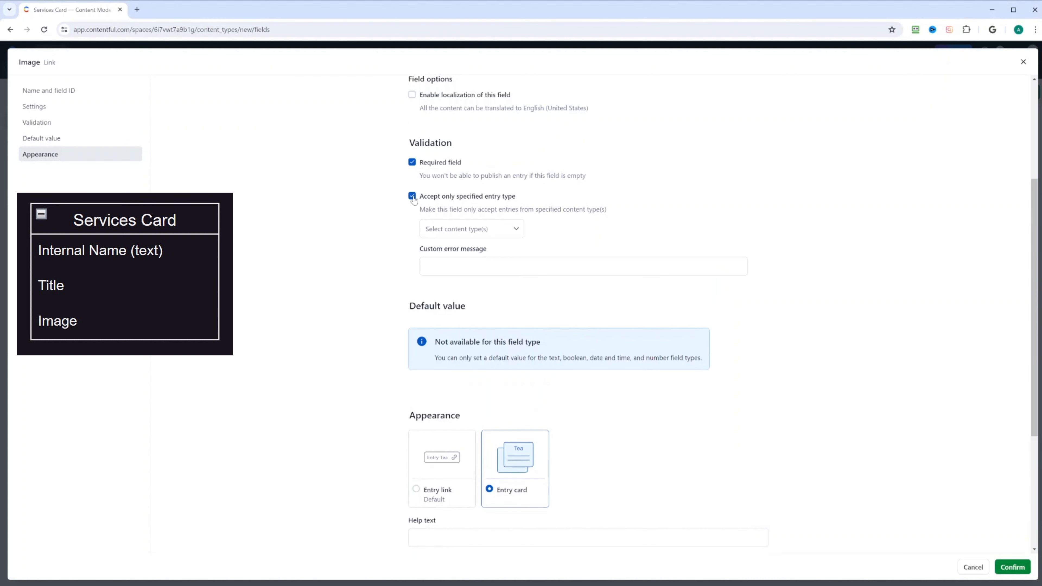
left_click(500, 229)
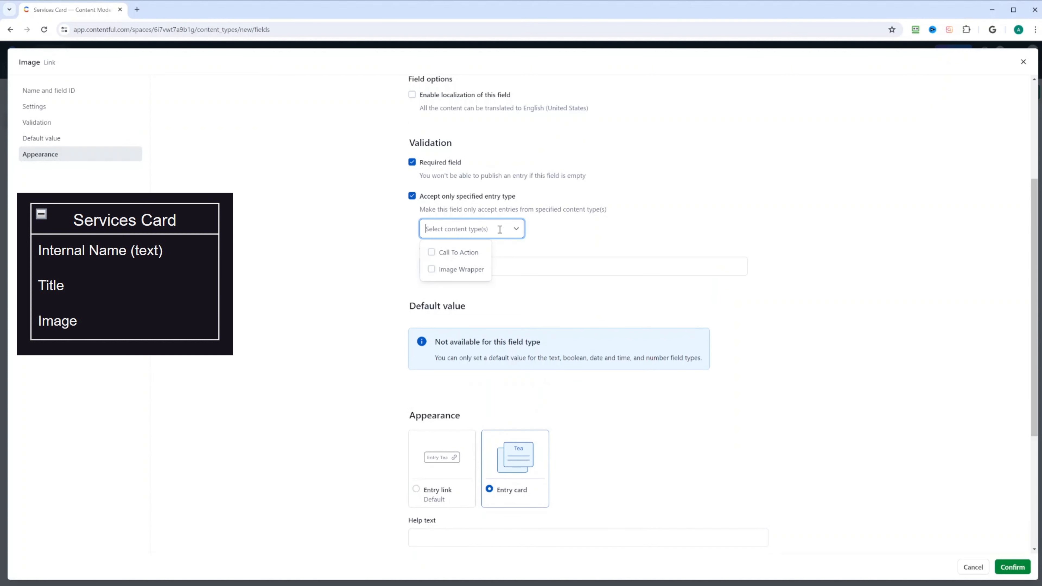
left_click(431, 270)
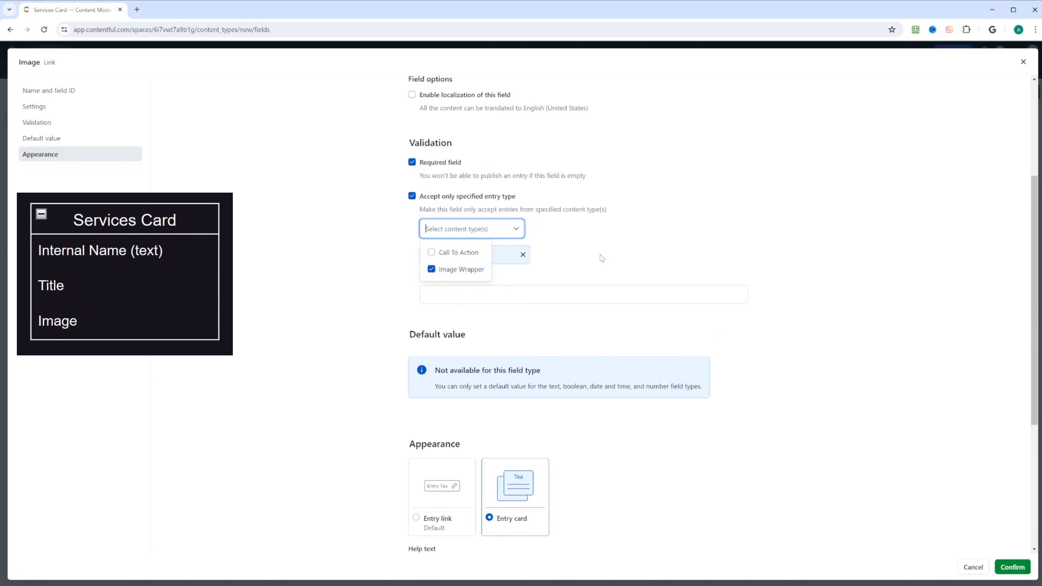
Step: Confirm the Image field's settings and save the Services Card content type
left_click(609, 235)
scroll(894, 407, "down", 5)
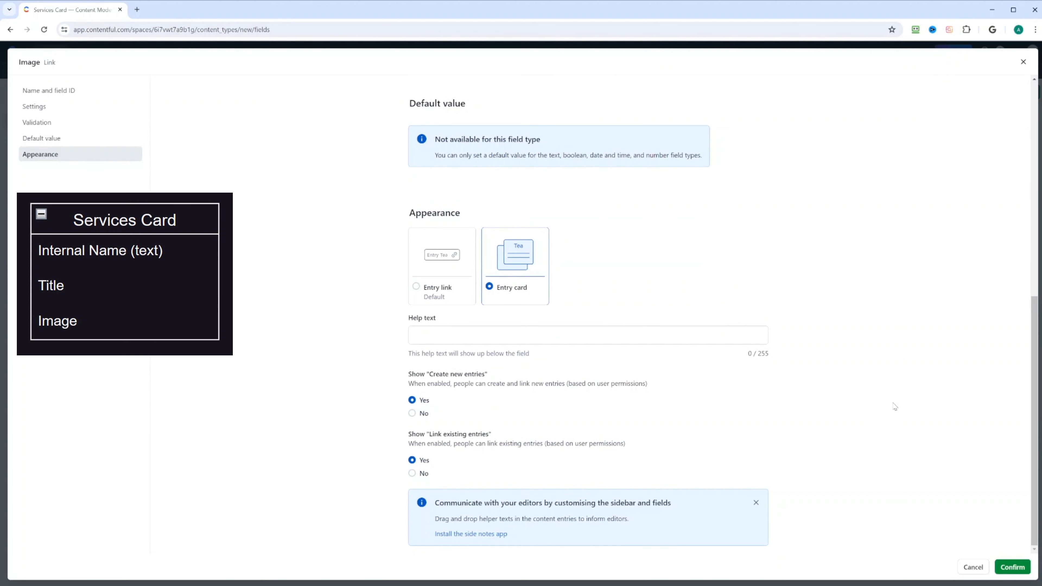
left_click(1007, 567)
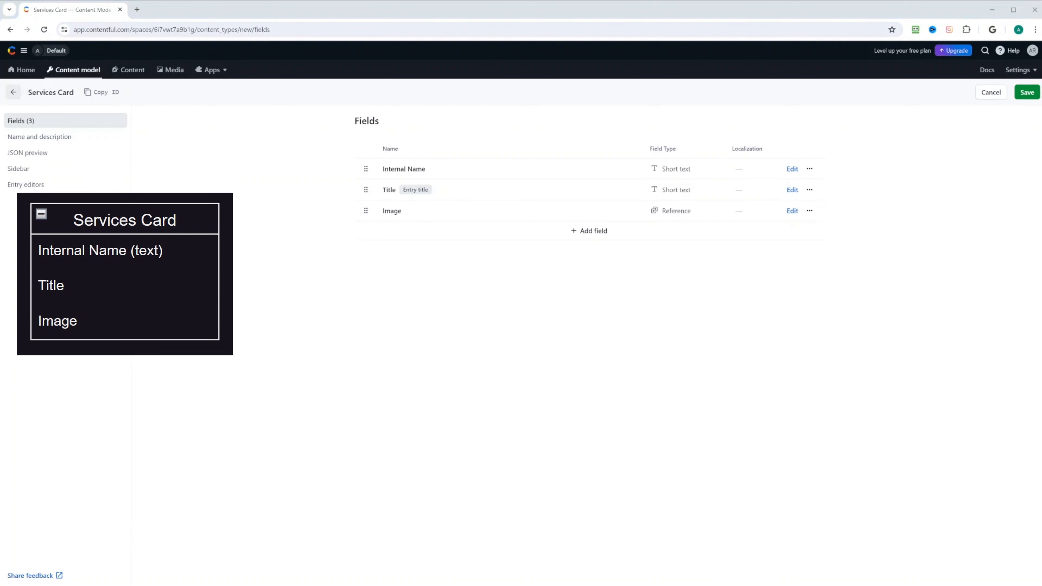
left_click(13, 92)
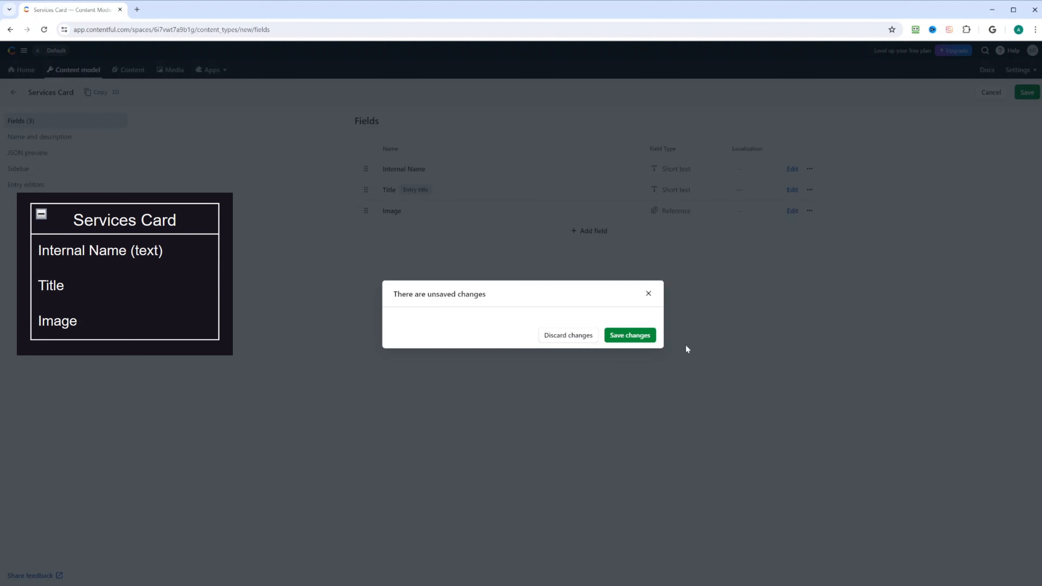
left_click(629, 335)
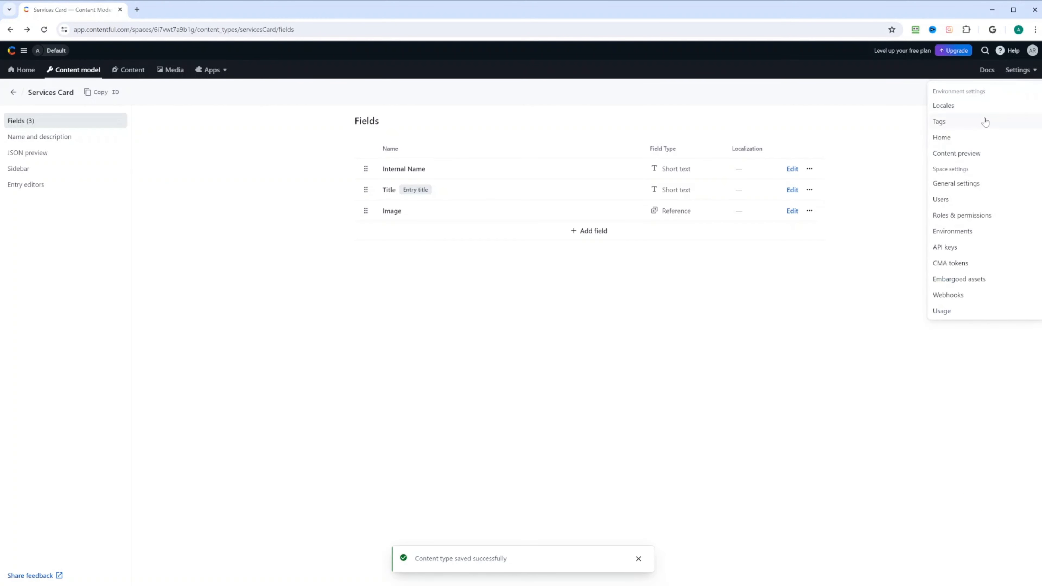
left_click(867, 130)
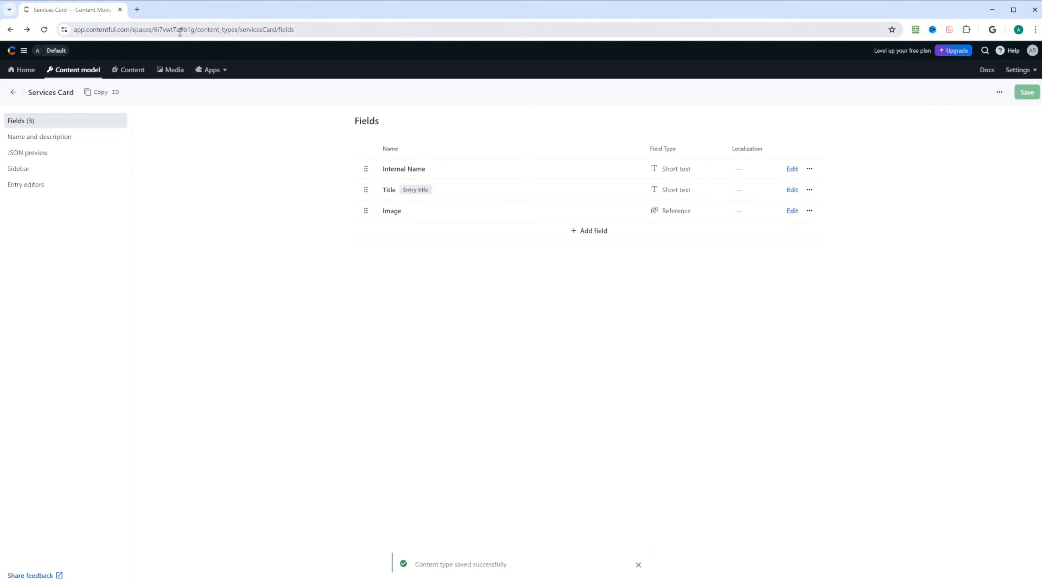
Step: Create a new content type named Services Section in the content model
left_click(87, 71)
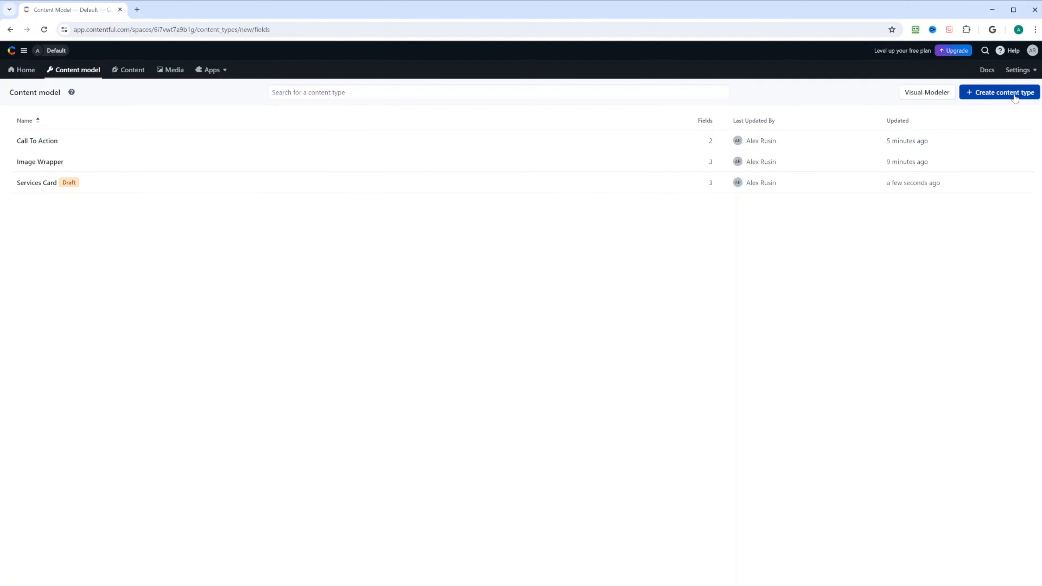
left_click(986, 94)
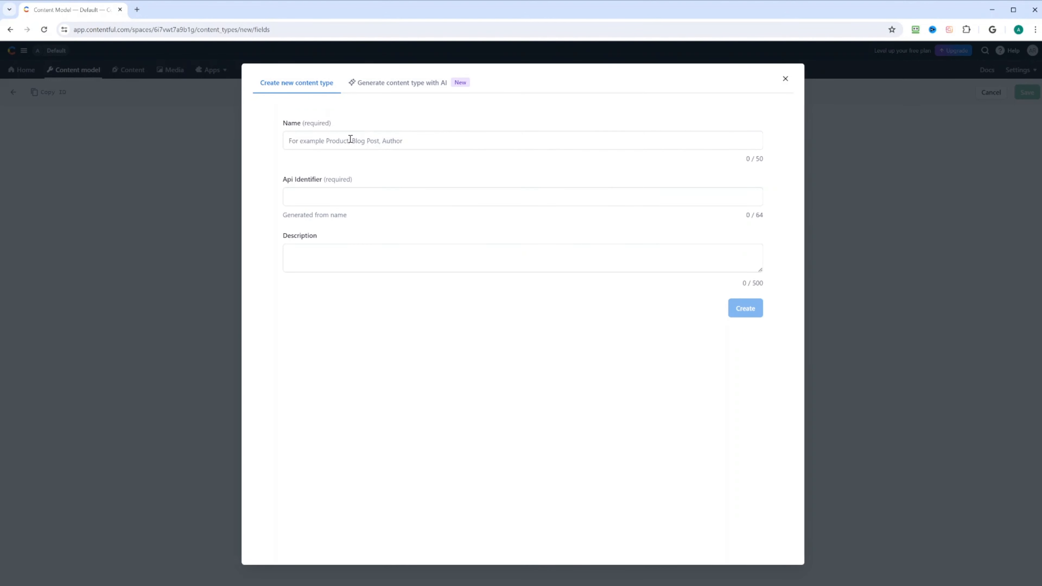
left_click(351, 139)
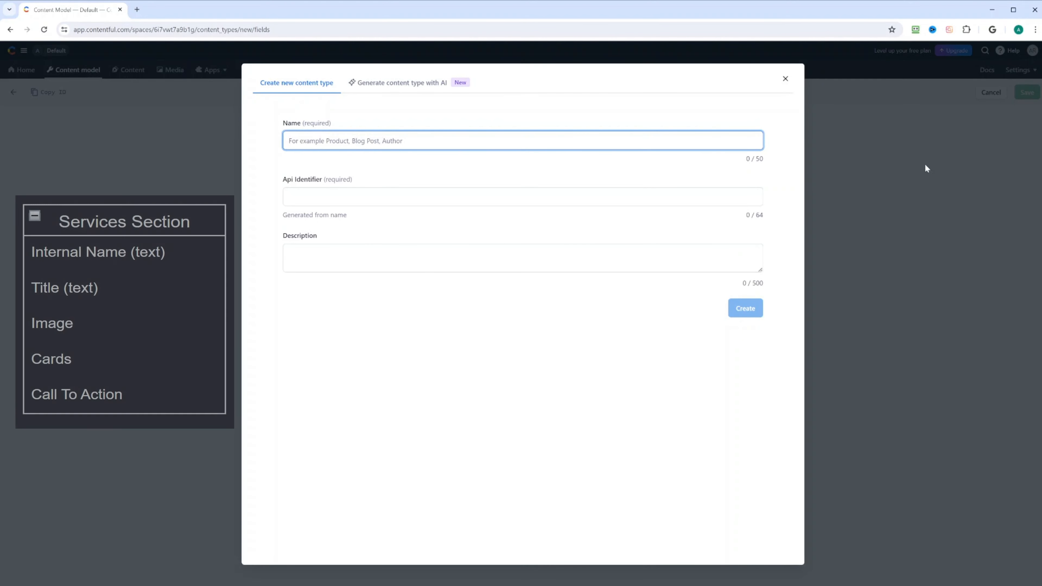
type("Services")
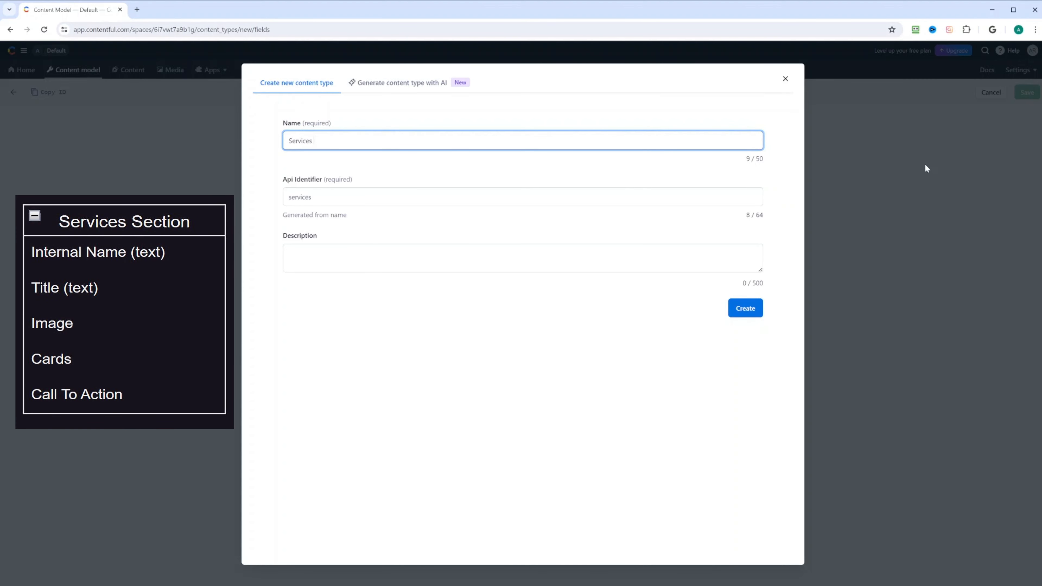
type(" Section")
left_click(752, 309)
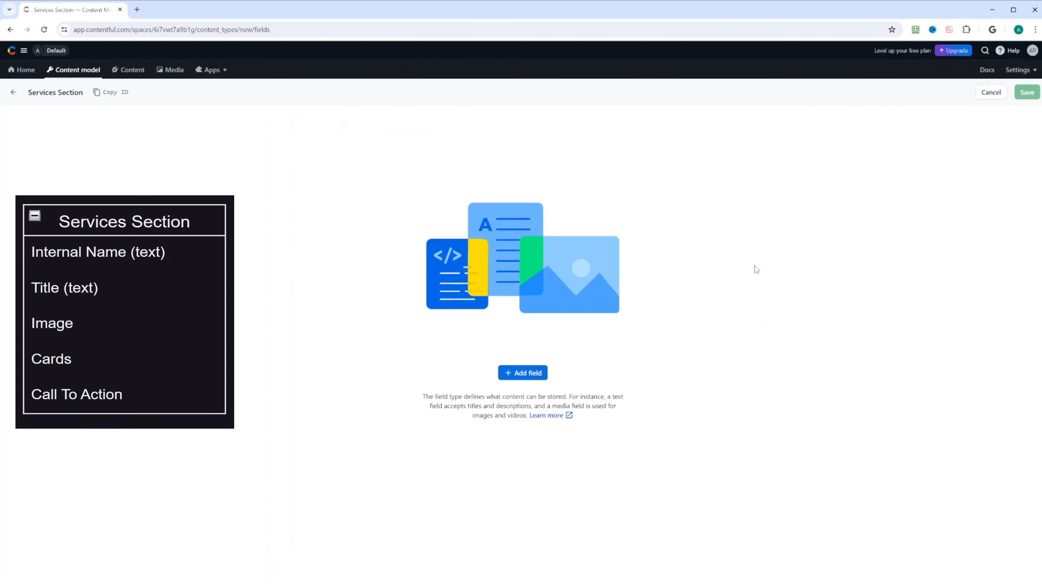
Step: Add a required short text field named Internal Name to the Services Section content type
left_click(511, 374)
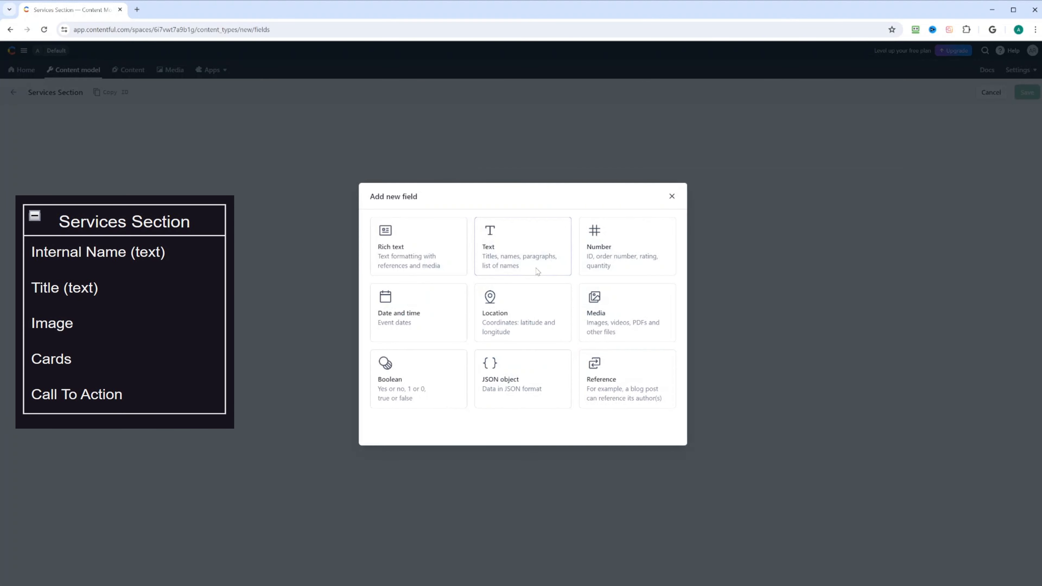
left_click(537, 272)
type("Inter")
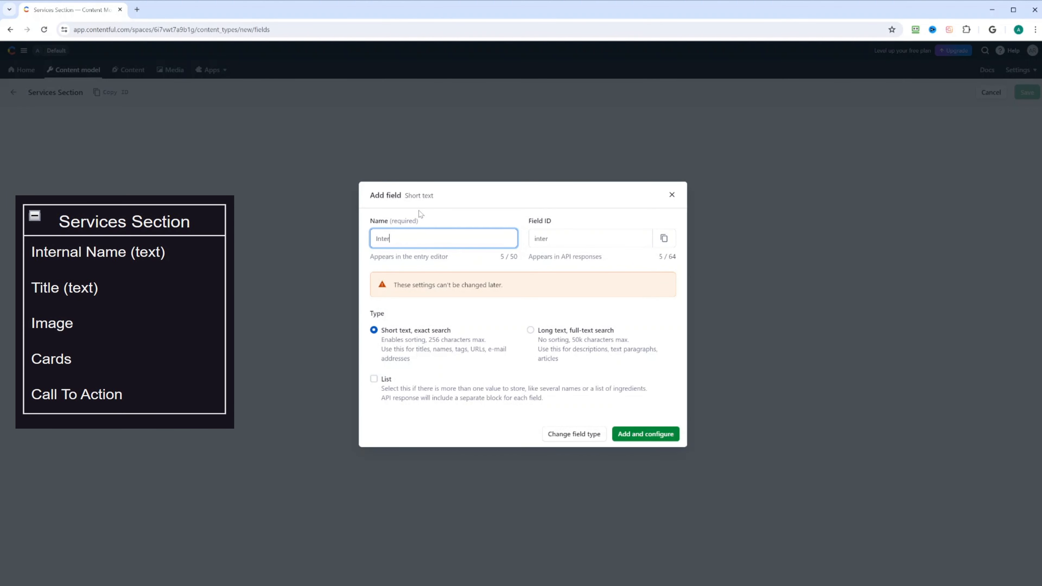
type("nal Name")
left_click(656, 437)
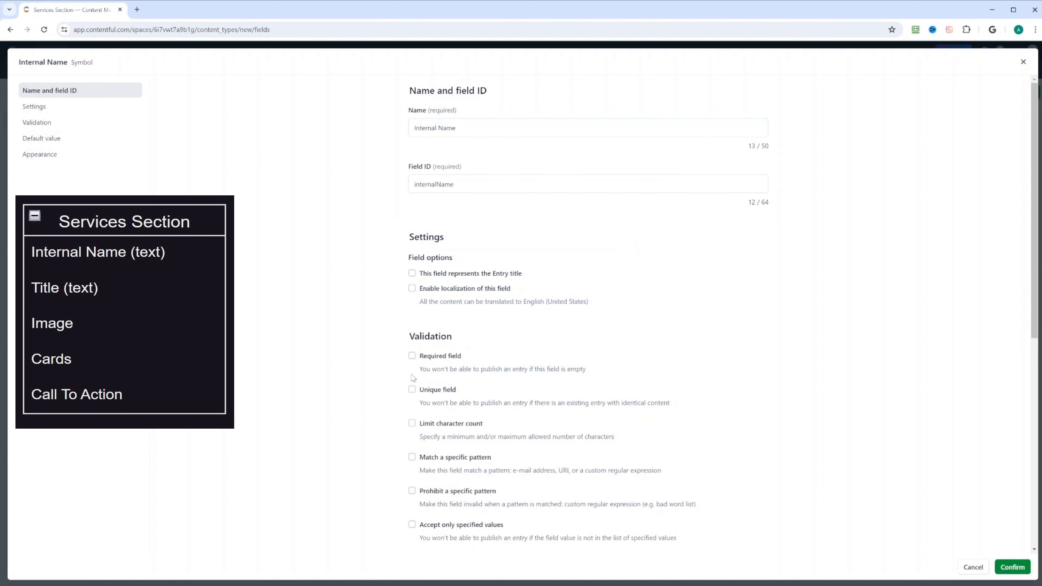
left_click(412, 356)
scroll(488, 359, "down", 6)
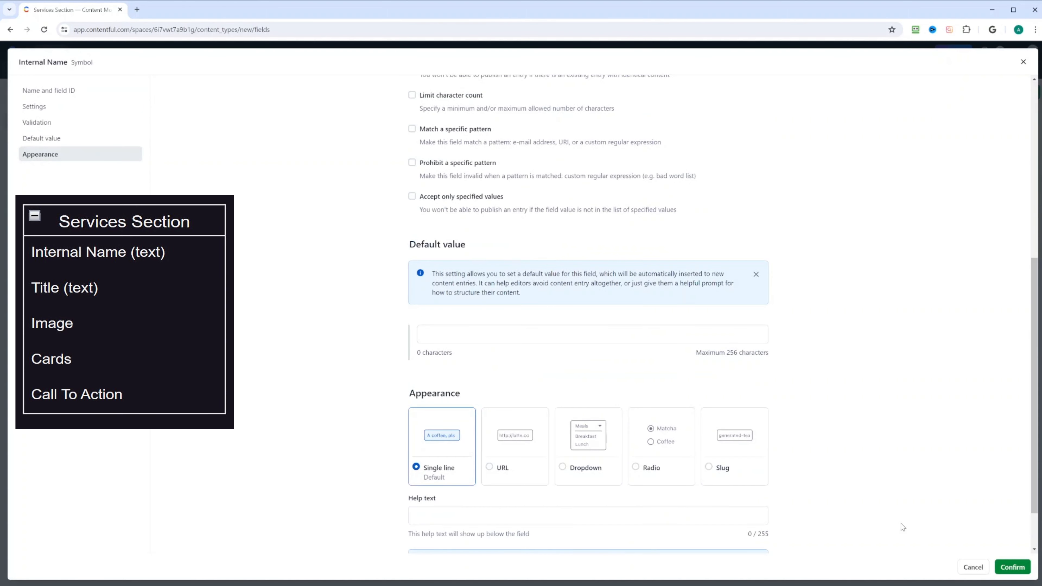
scroll(826, 484, "down", 1)
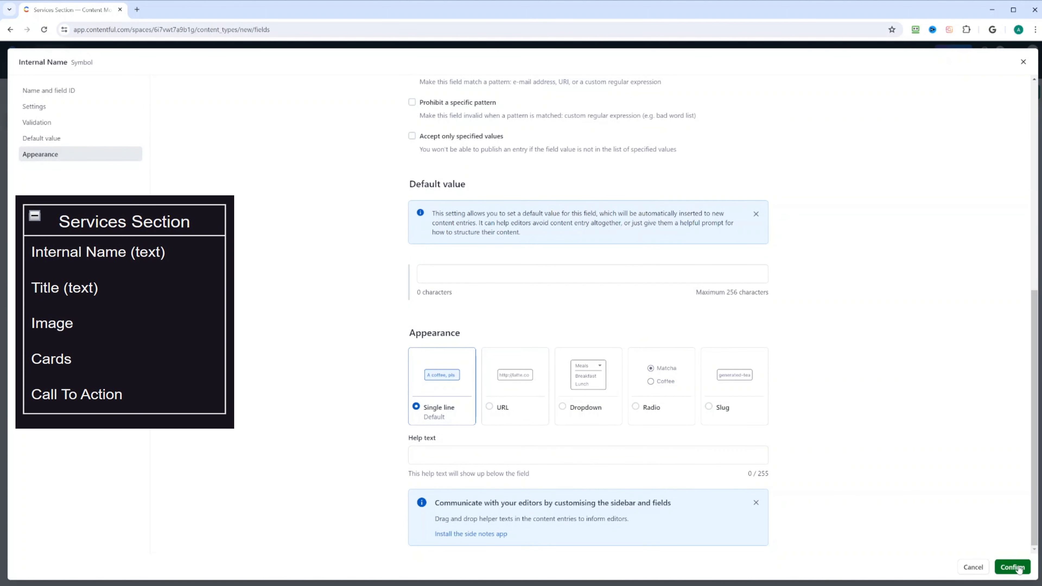
left_click(1018, 568)
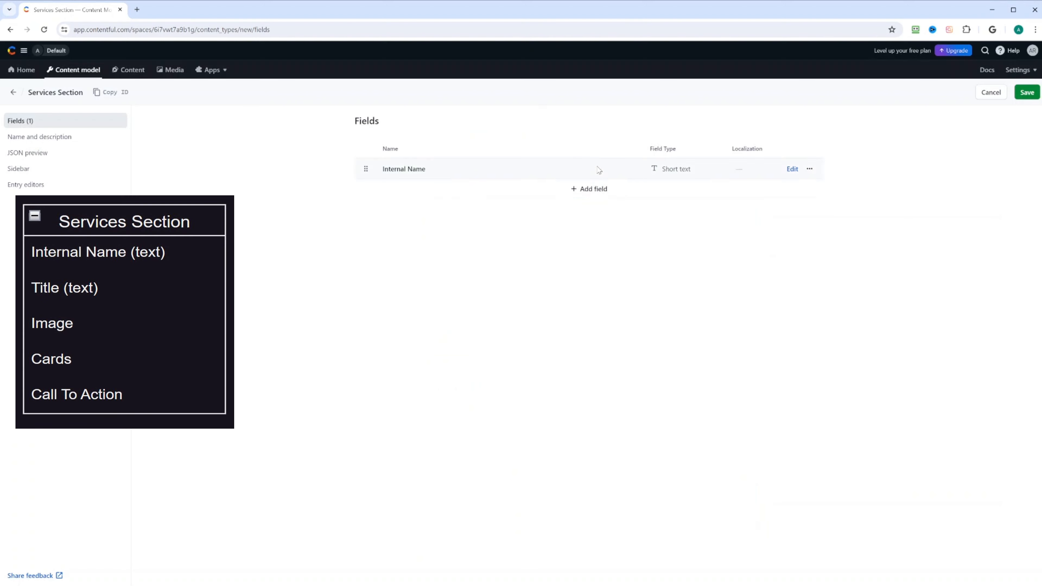
Step: Add a short text field named Title to Services Section, set as the entry title, required and unique
left_click(594, 188)
left_click(480, 239)
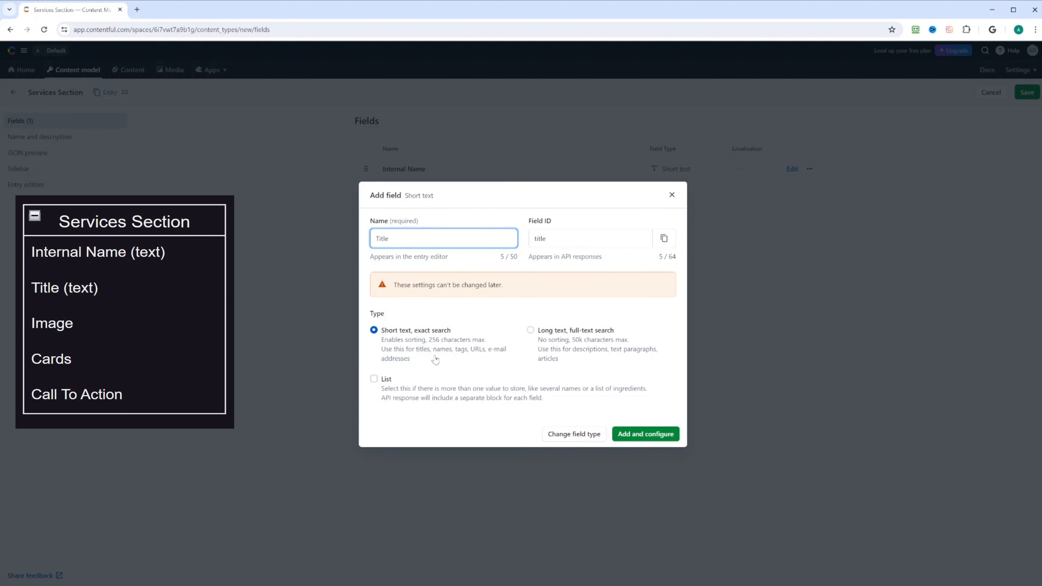
left_click(655, 439)
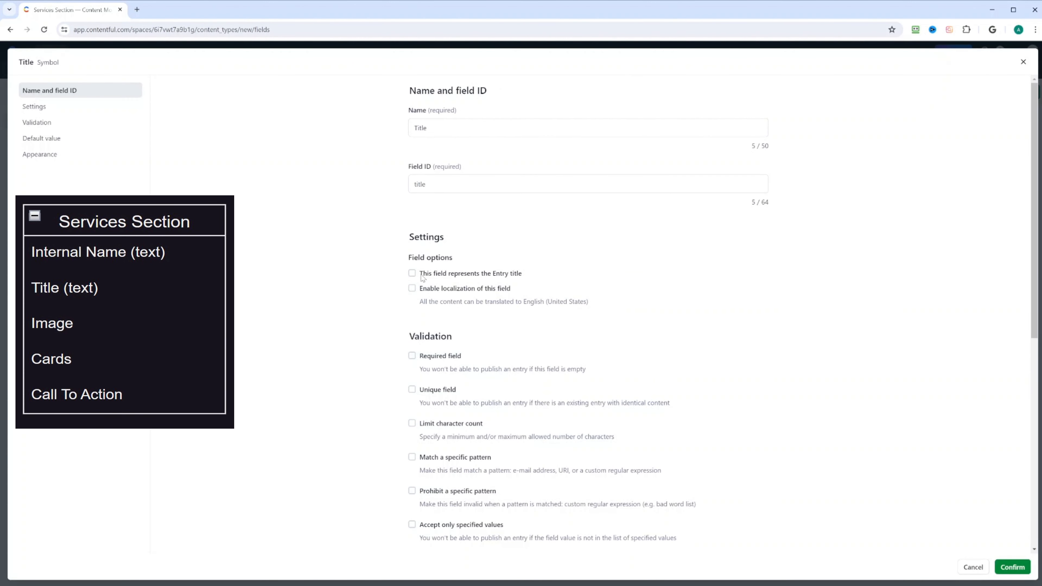
left_click(412, 274)
left_click(412, 355)
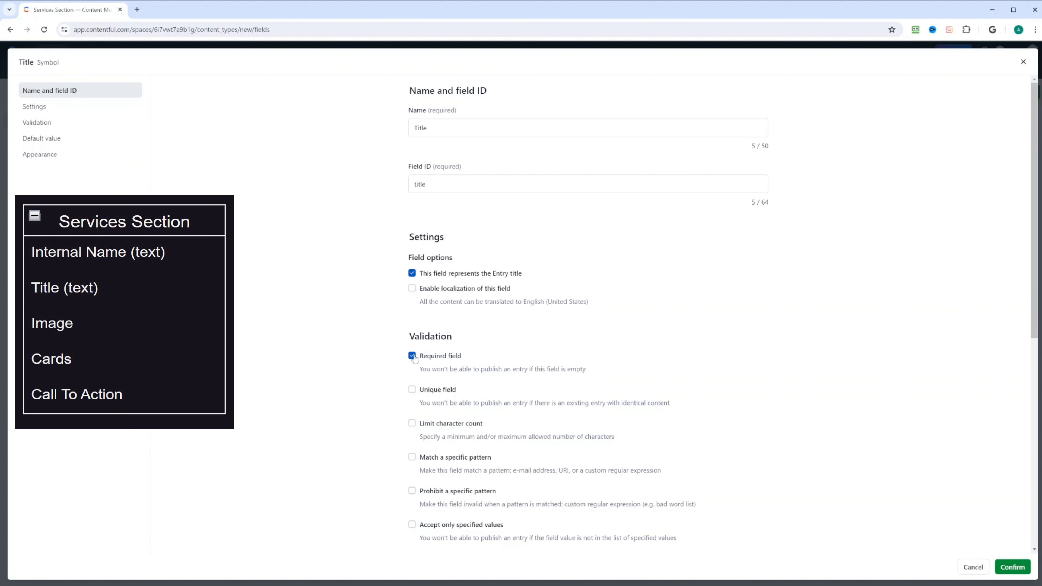
left_click(412, 390)
left_click(1011, 567)
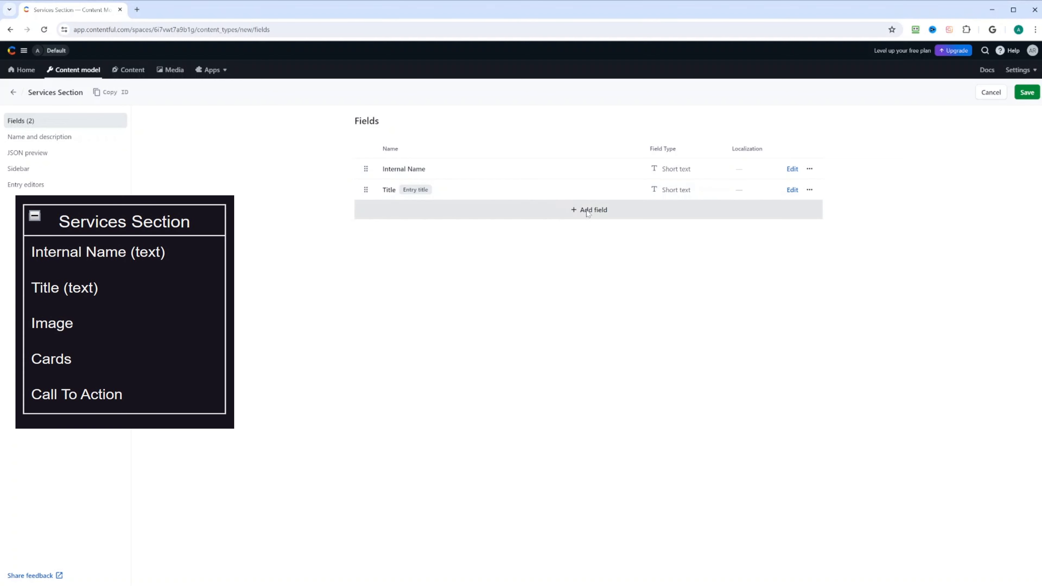
Step: Add a one-reference field named Image to Services Section and make it required
left_click(598, 210)
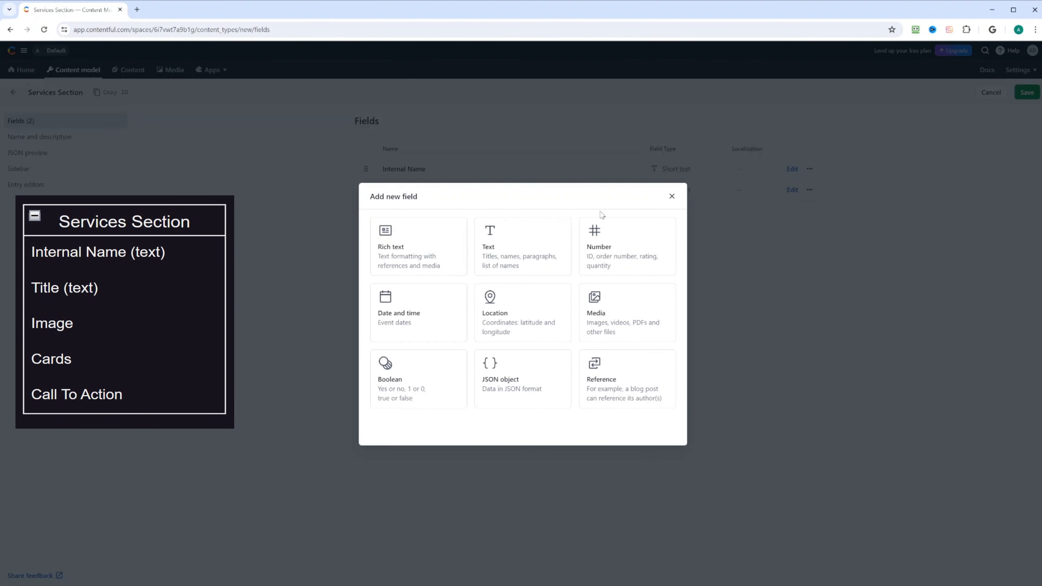
left_click(602, 390)
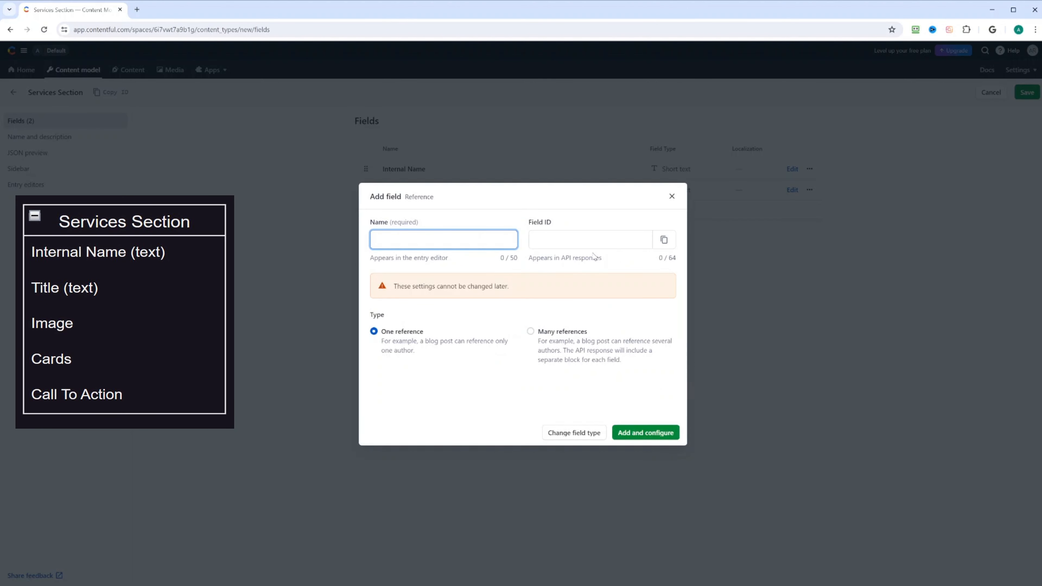
type("Image")
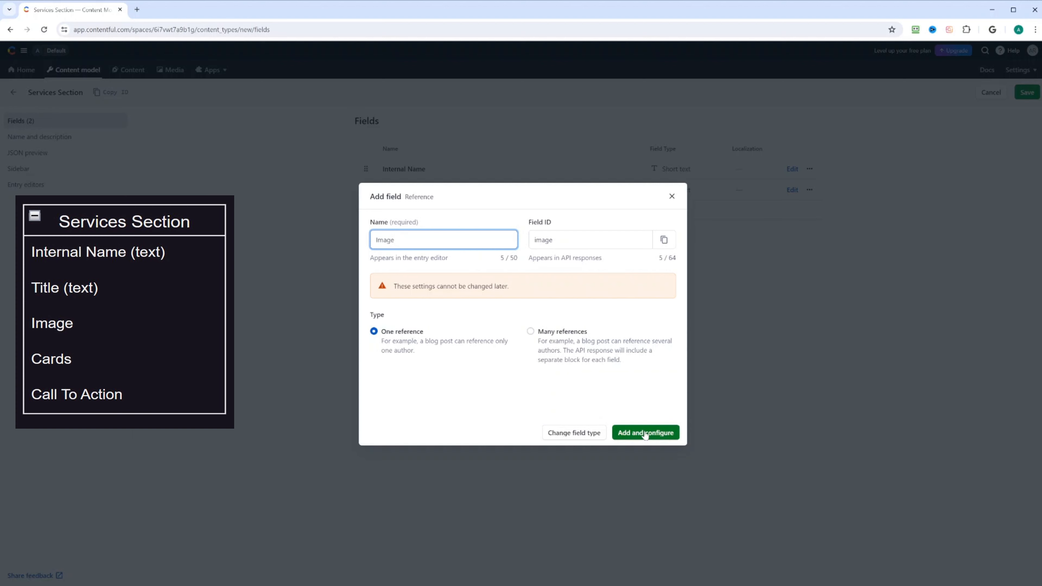
left_click(645, 433)
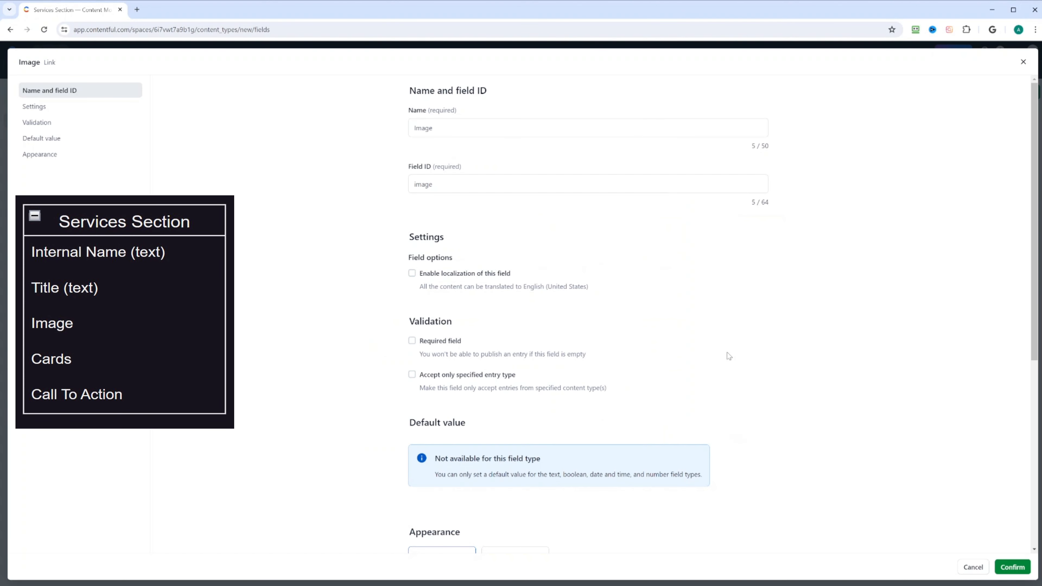
scroll(729, 356, "down", 2)
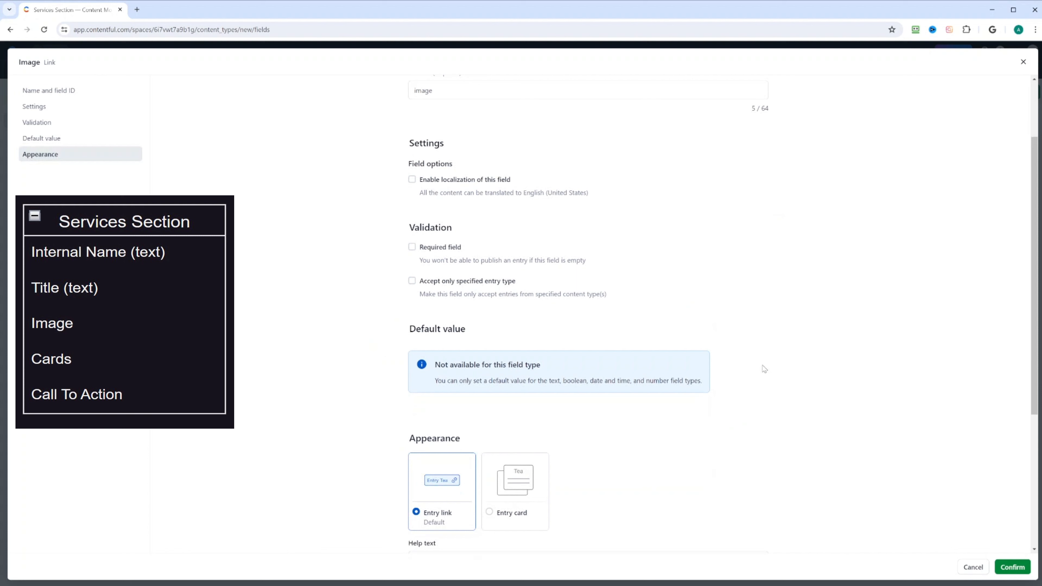
left_click(412, 248)
Step: Restrict the Services Section Image field to Image Wrapper entries and set its appearance to Entry card
scroll(731, 315, "down", 3)
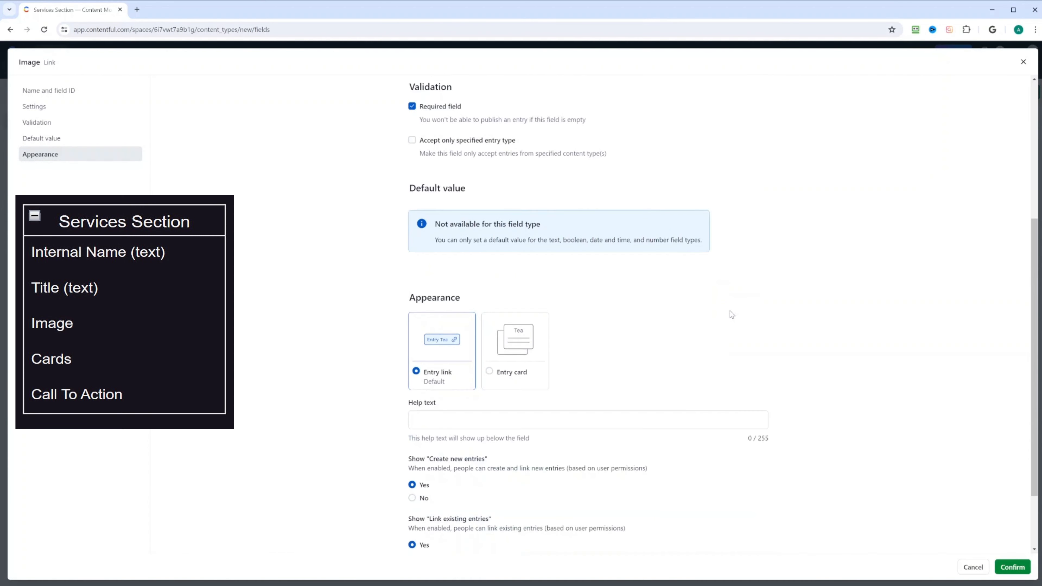
left_click(413, 140)
left_click(489, 175)
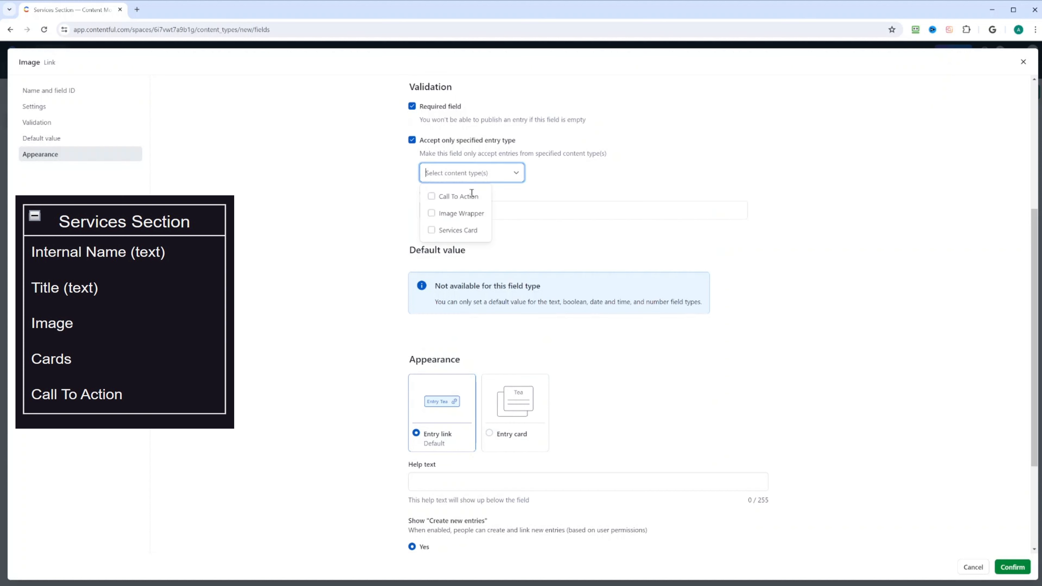
left_click(460, 214)
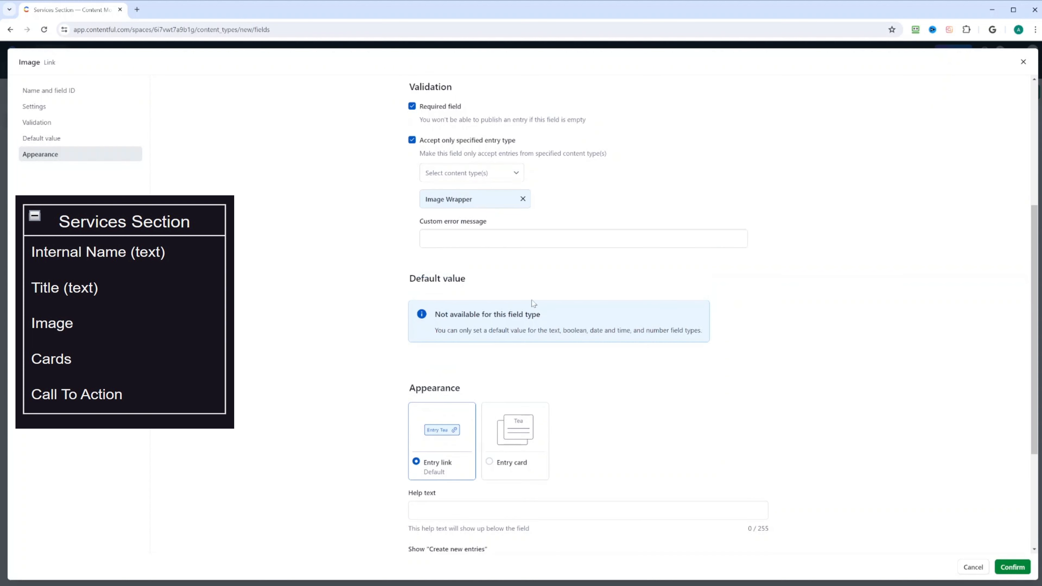
left_click(490, 464)
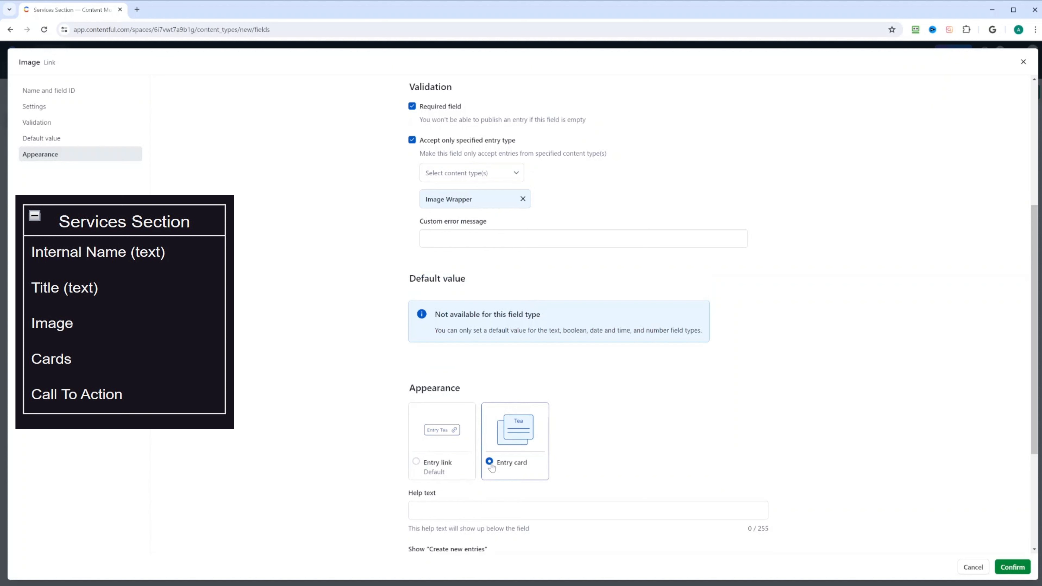
scroll(665, 438, "down", 4)
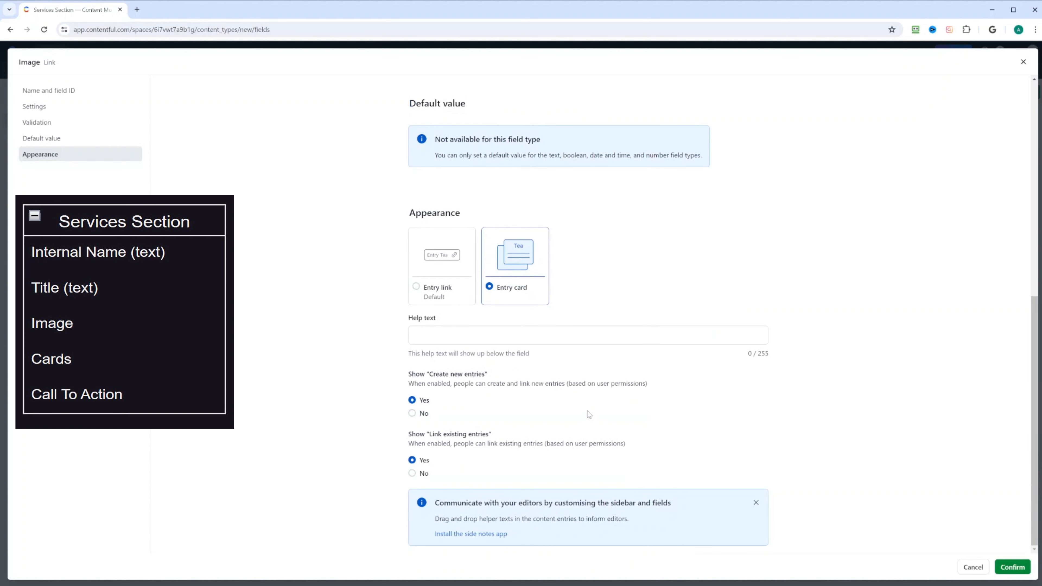
left_click(1011, 568)
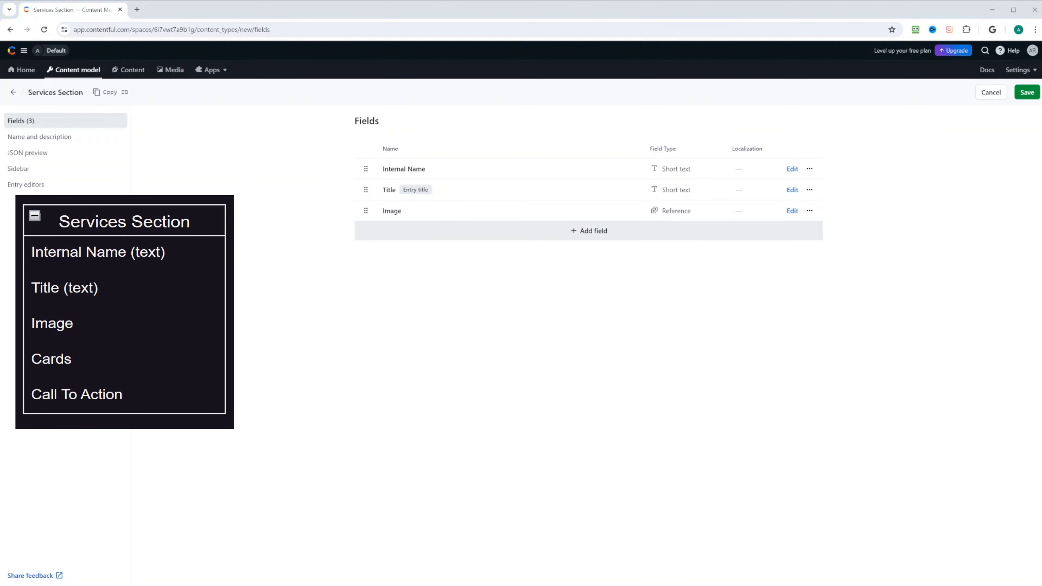
Step: Add a many-references field named Cards to the Services Section content type and make it required
left_click(589, 232)
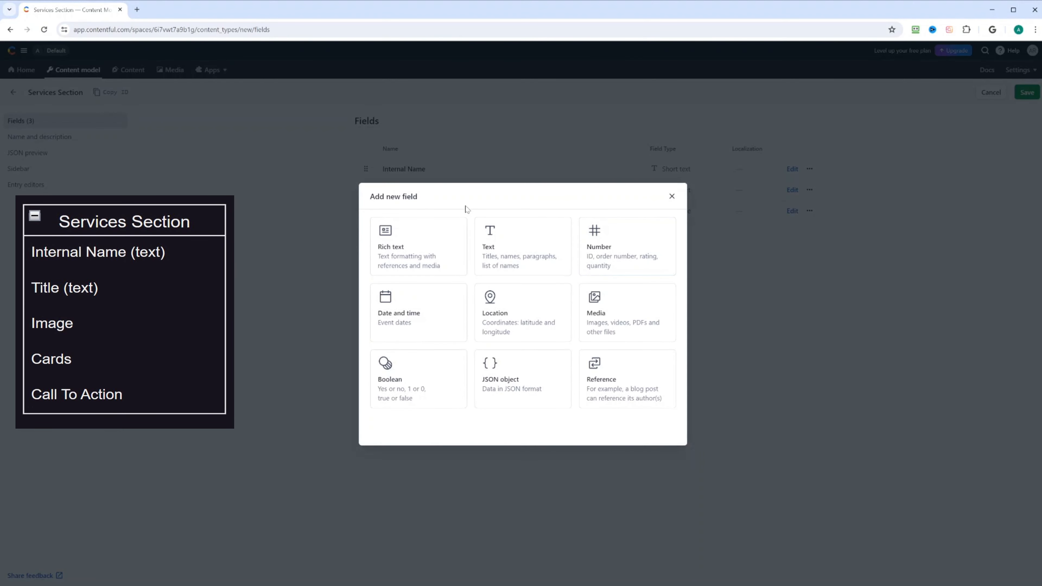
left_click(639, 369)
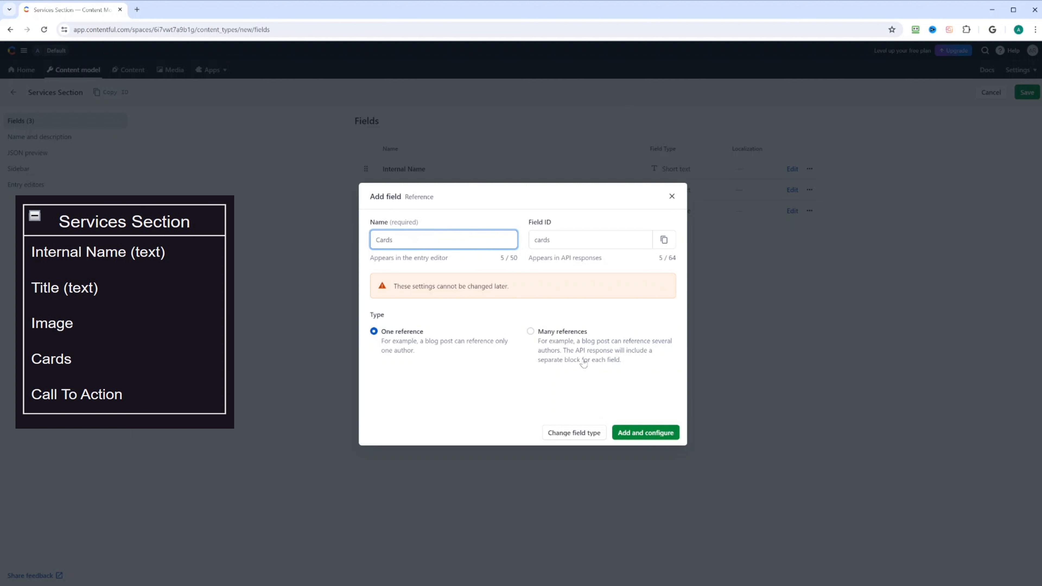
left_click(529, 333)
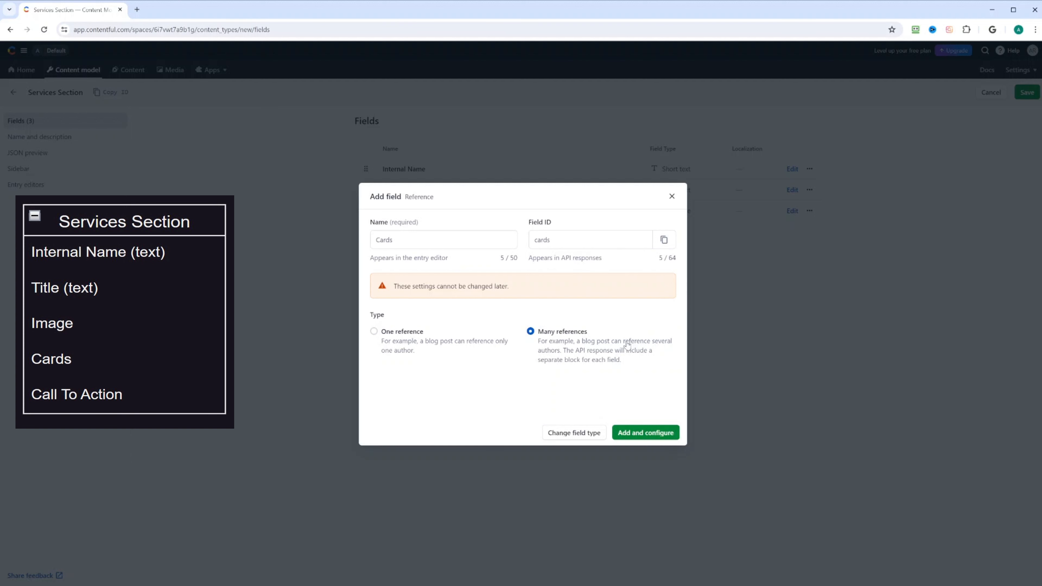
left_click(654, 437)
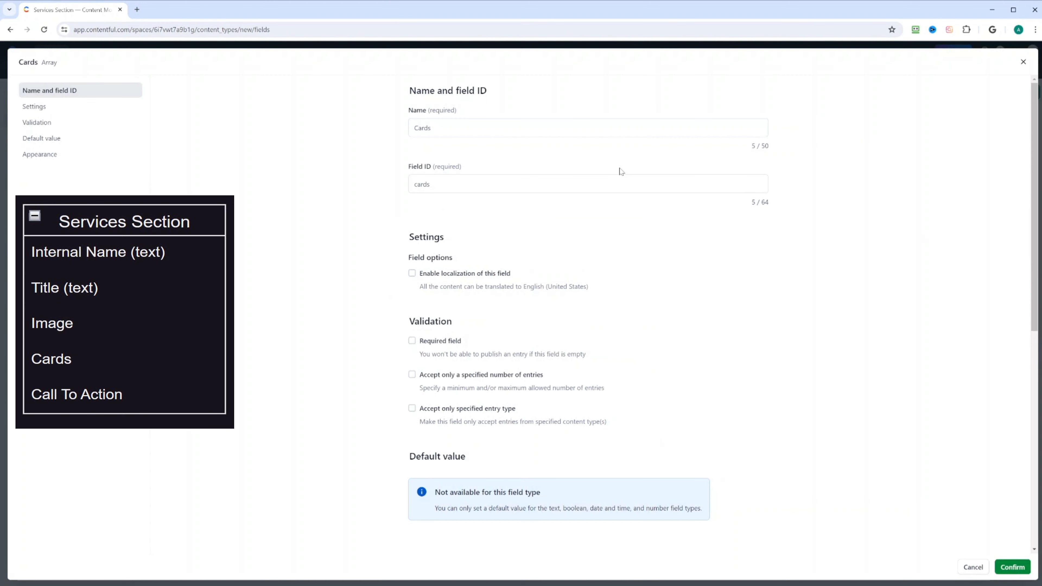
left_click(412, 341)
Step: Limit the Cards field to between 2 and 4 entries
scroll(414, 341, "down", 3)
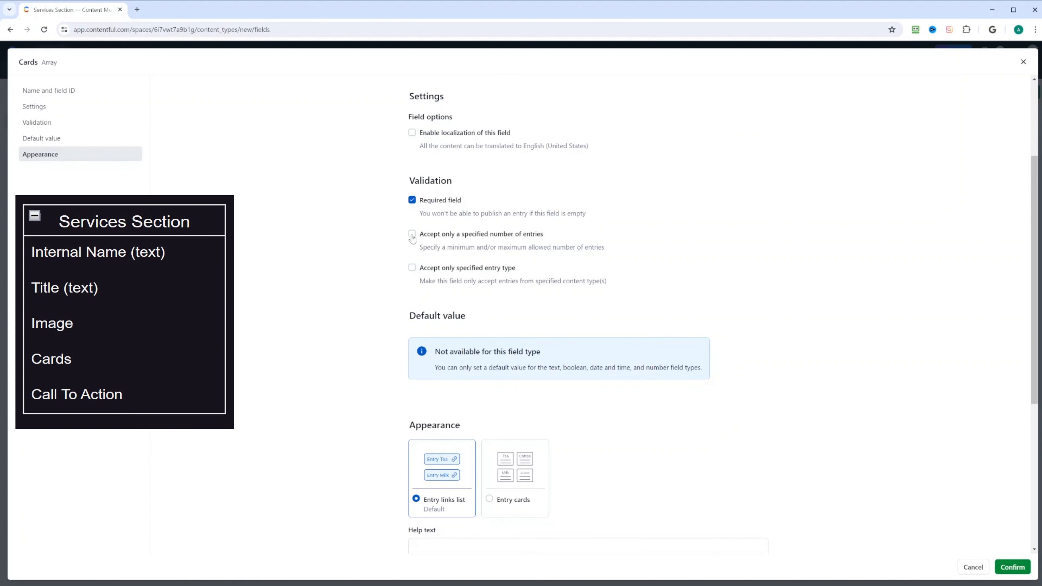
left_click(412, 234)
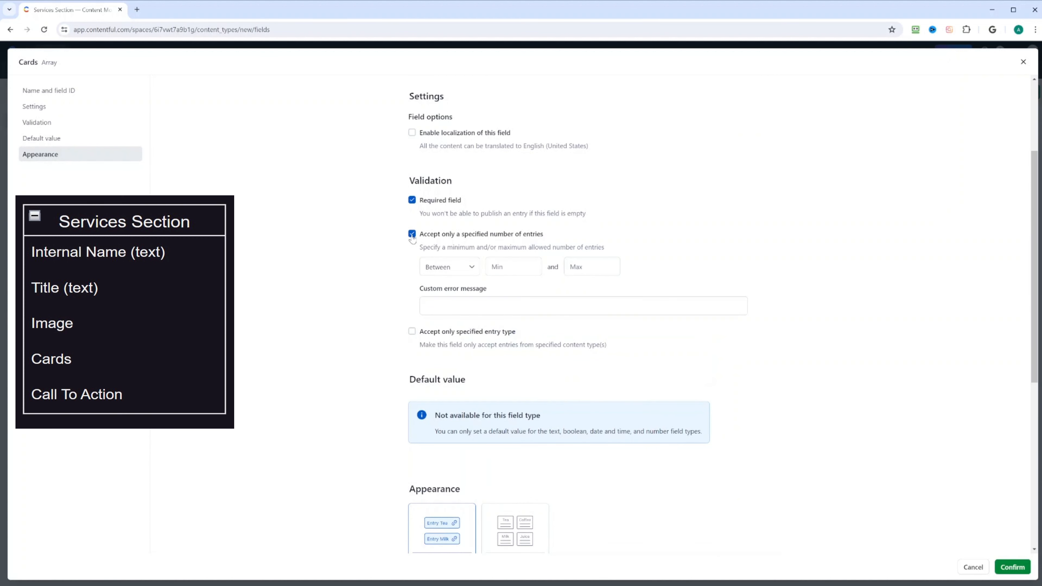
left_click(513, 268)
type("2")
left_click(592, 267)
type("4")
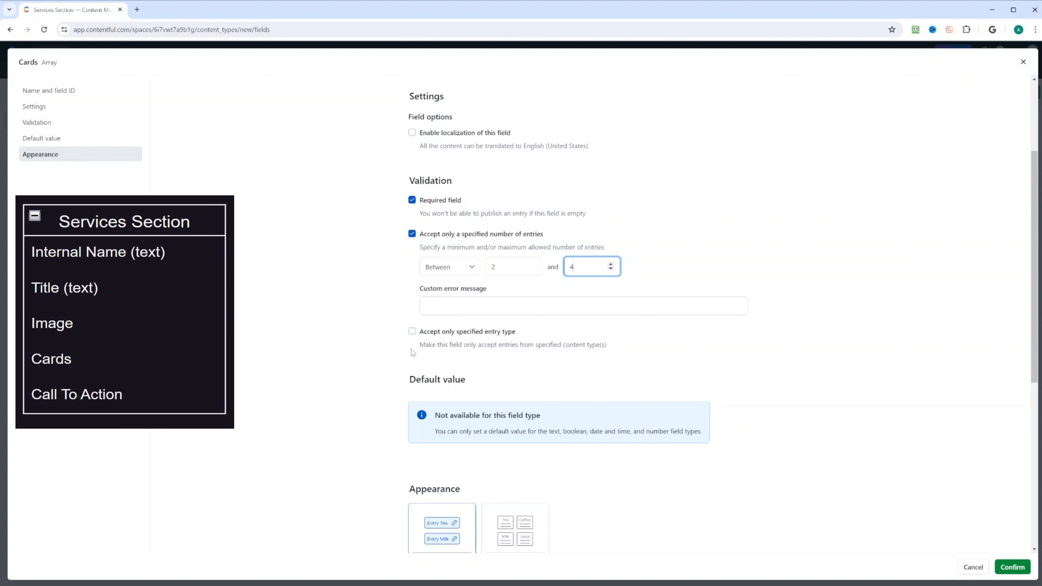
Step: Restrict the Cards field to Services Card entries and confirm the field's configuration
left_click(412, 333)
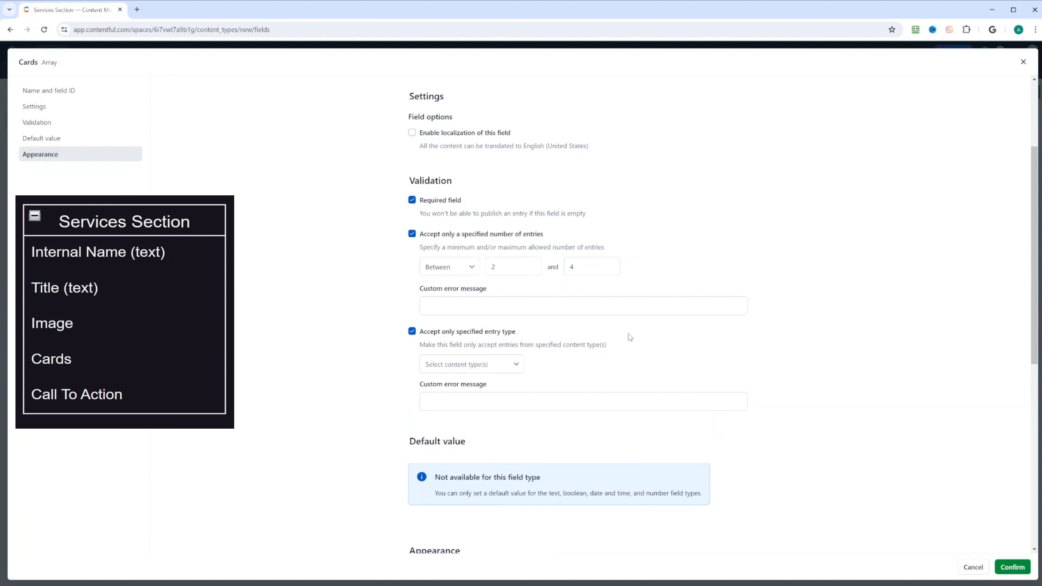
left_click(515, 365)
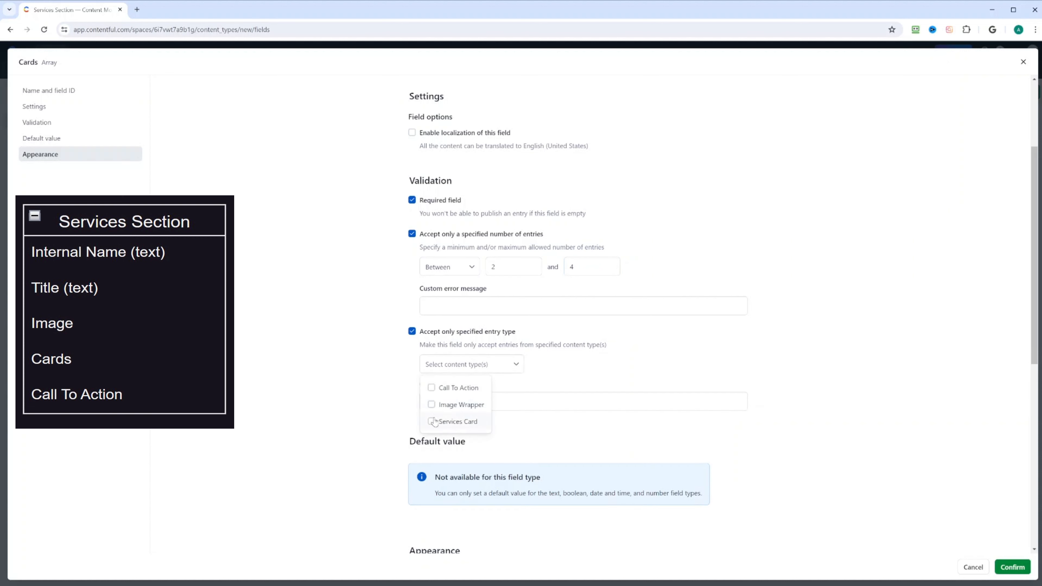
left_click(490, 420)
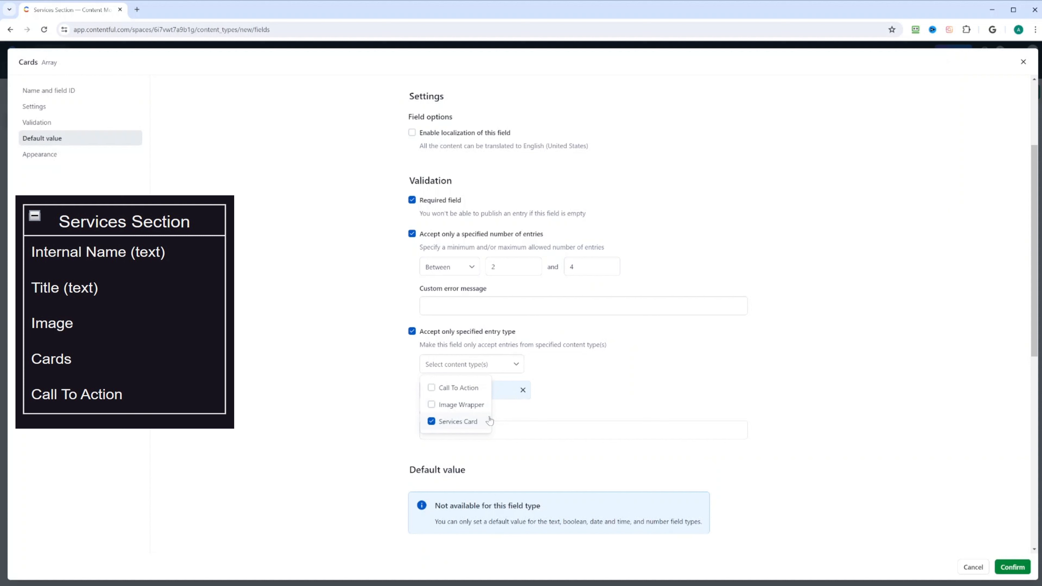
left_click(582, 388)
scroll(583, 388, "down", 5)
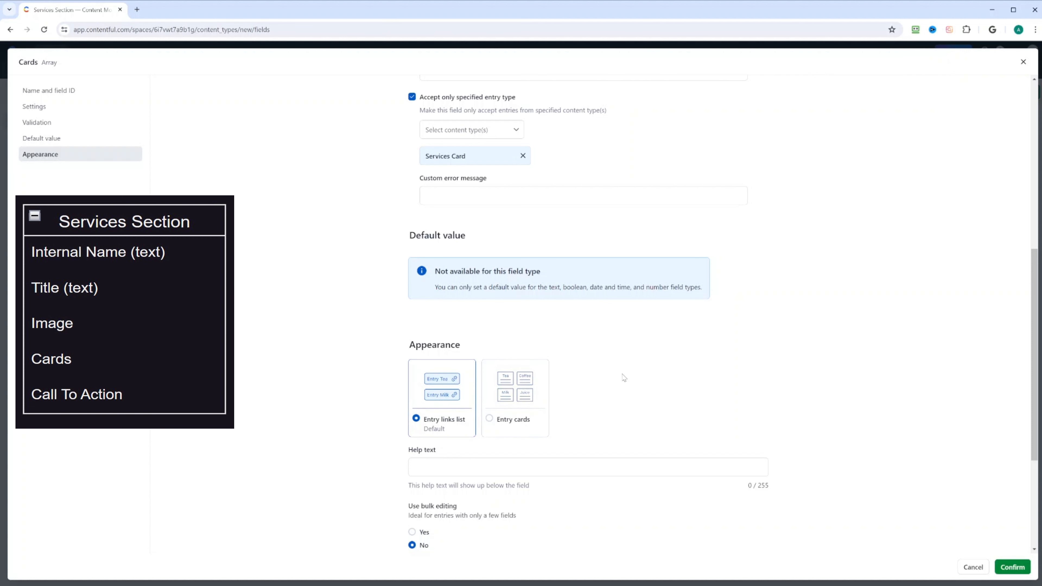
scroll(624, 376, "down", 5)
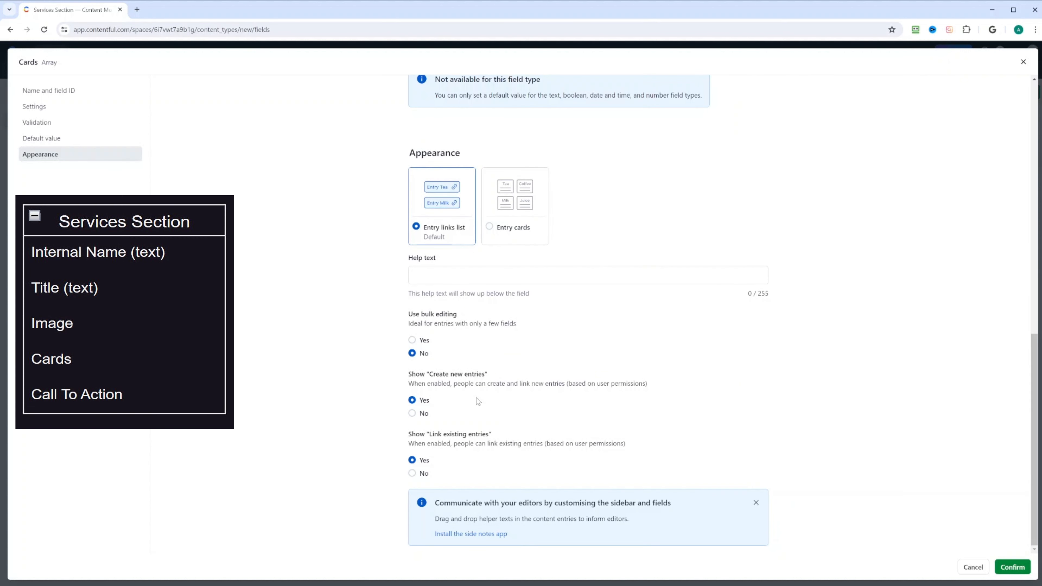
left_click(1013, 568)
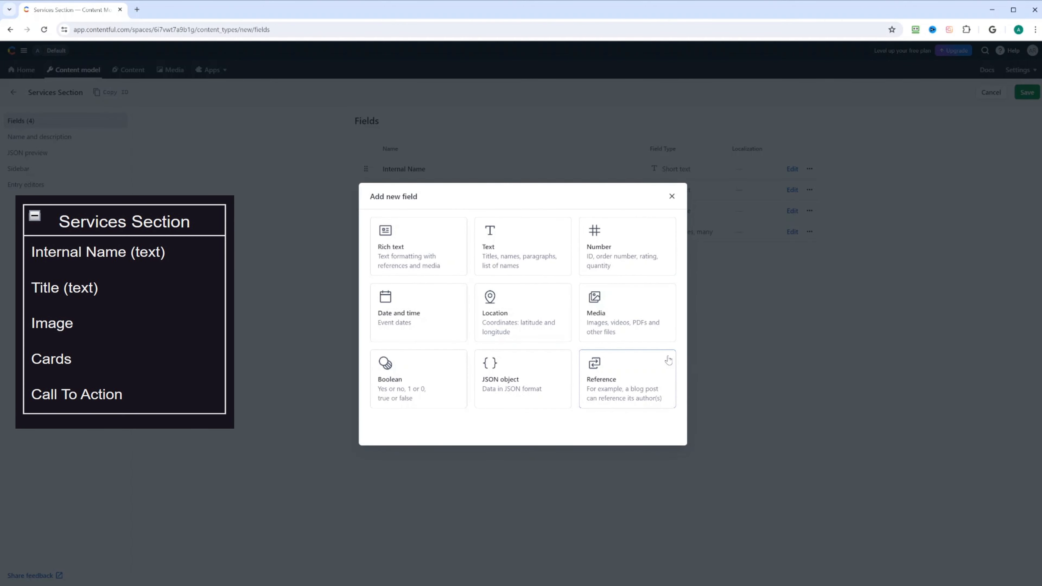
Step: Add a one-reference field named Call to Action to the Services Section content type
left_click(640, 364)
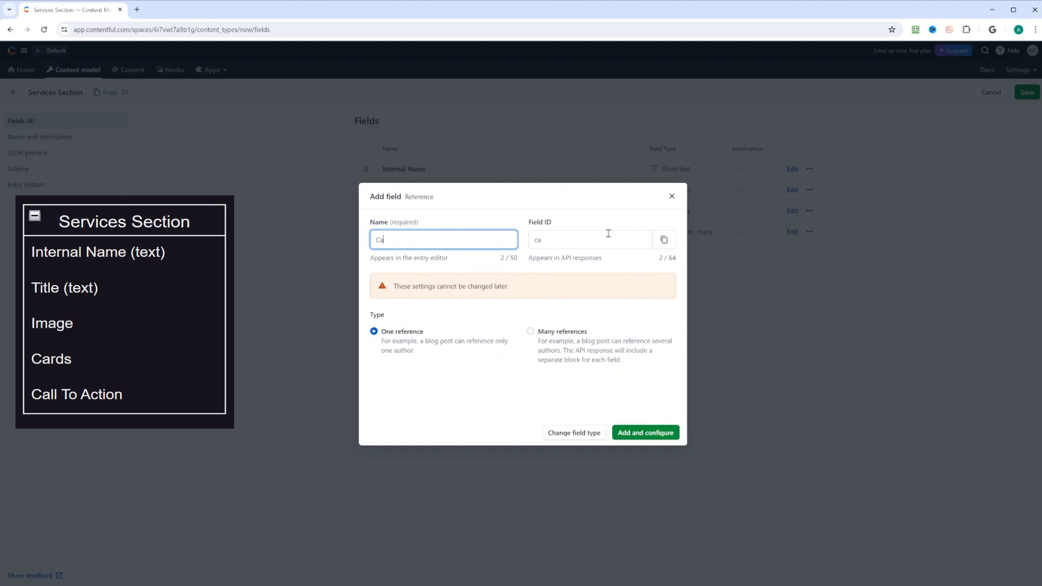
type("Call to Action")
left_click(653, 434)
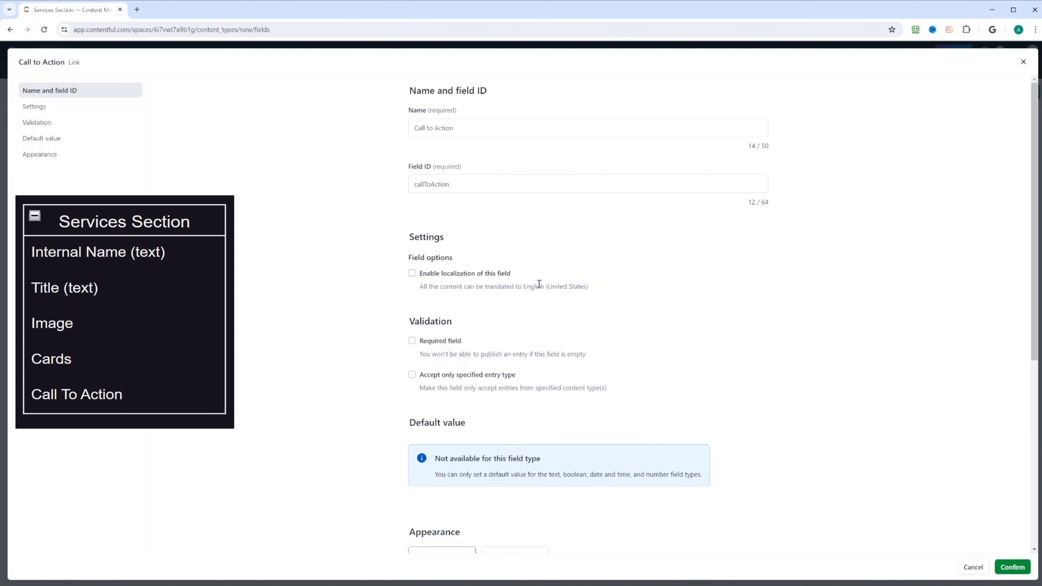
Step: Restrict the Call to Action field to Call To Action entries and save the Services Section content type
scroll(539, 283, "down", 3)
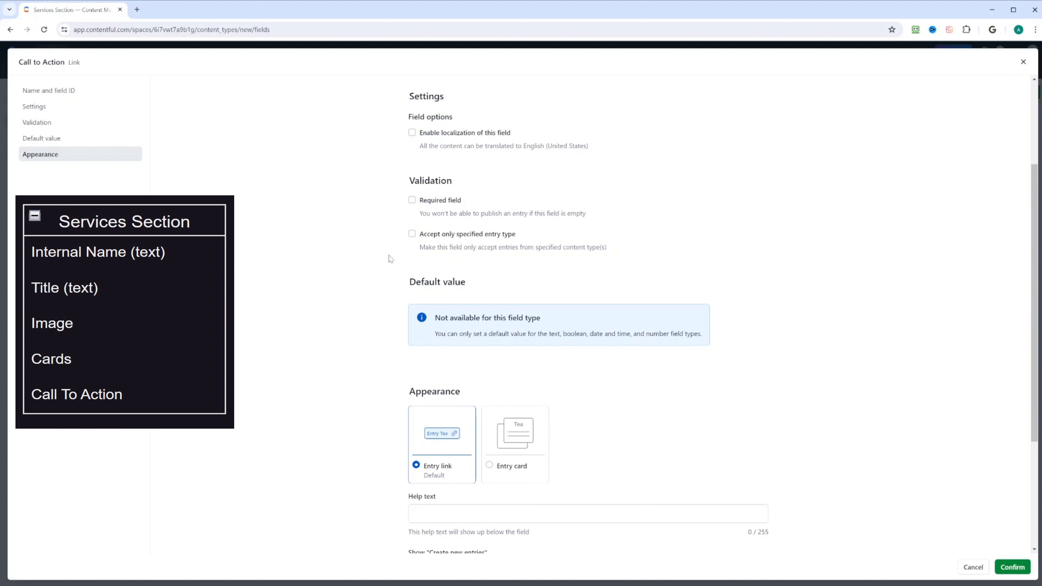
left_click(412, 235)
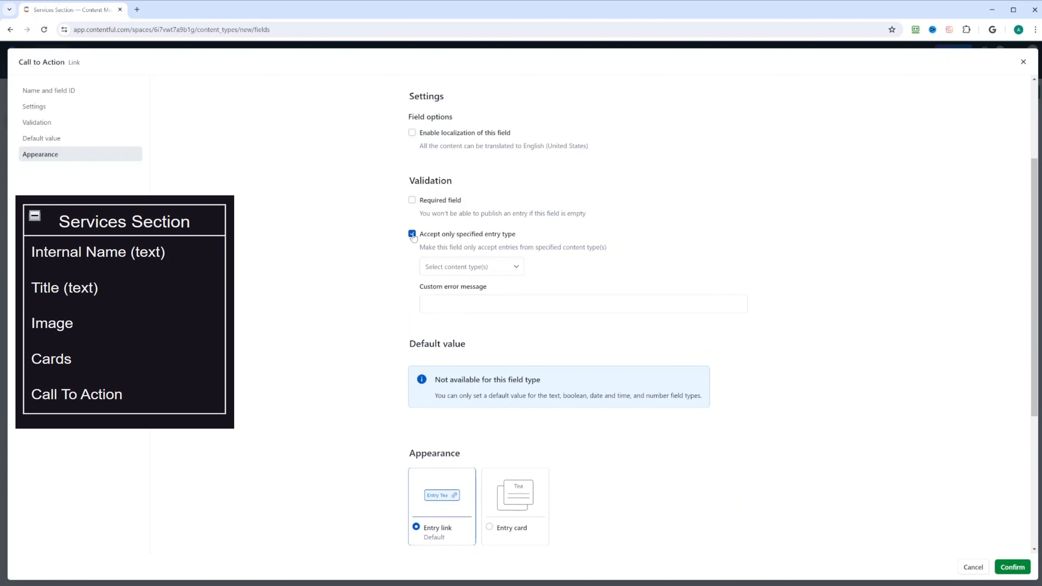
left_click(504, 267)
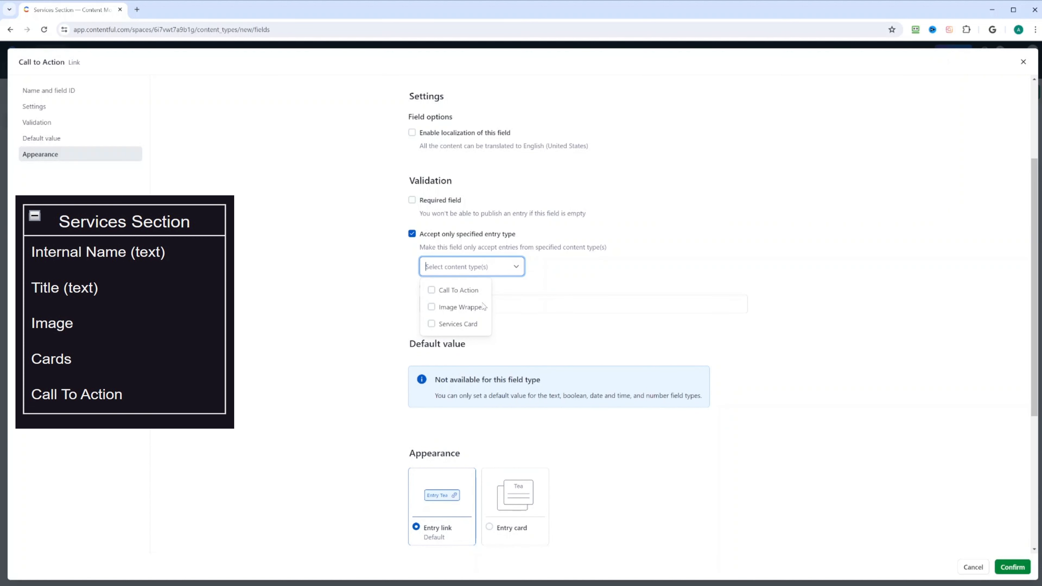
left_click(436, 291)
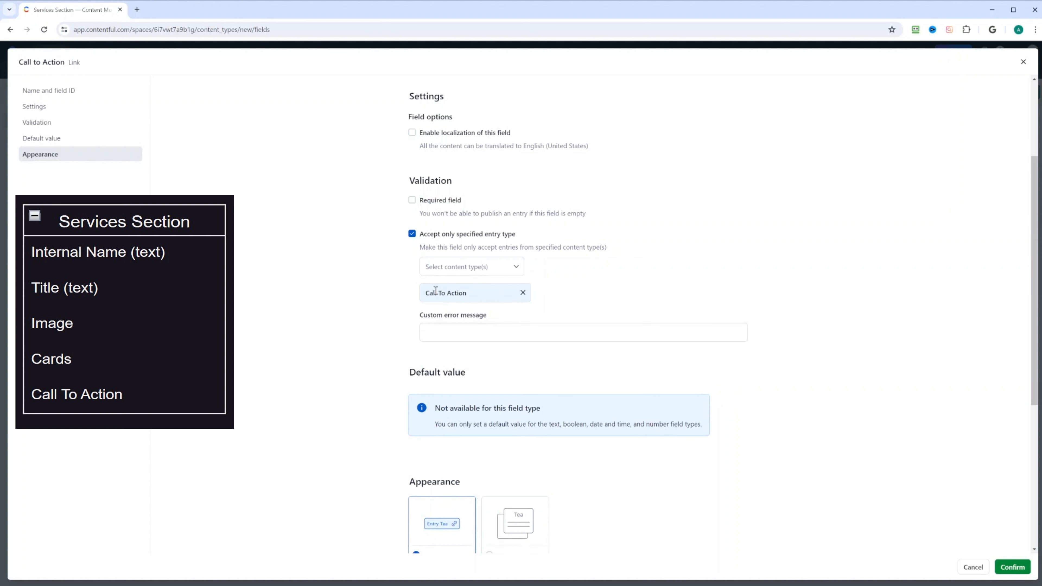
scroll(593, 315, "down", 5)
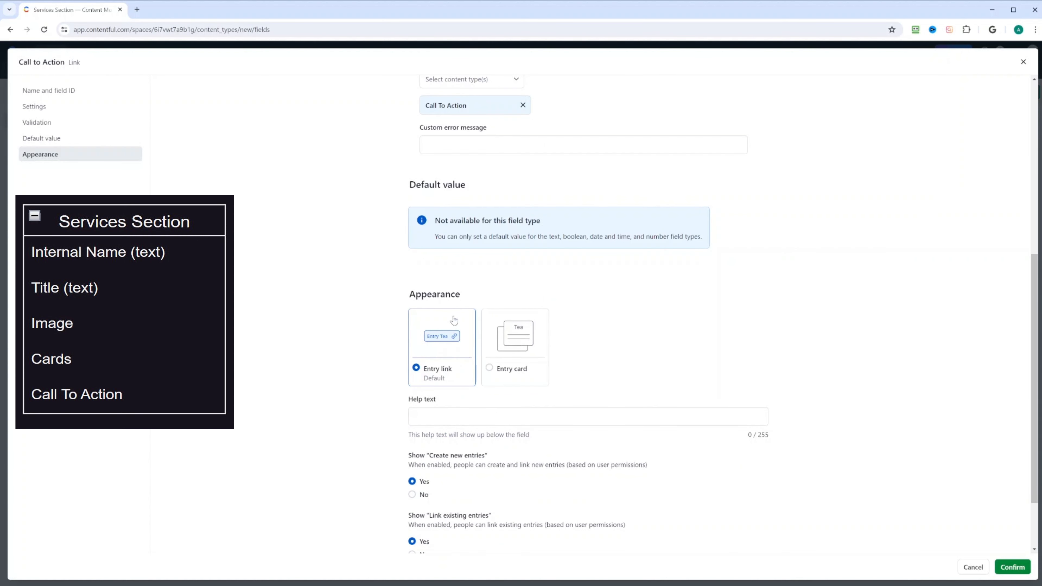
scroll(475, 328, "down", 2)
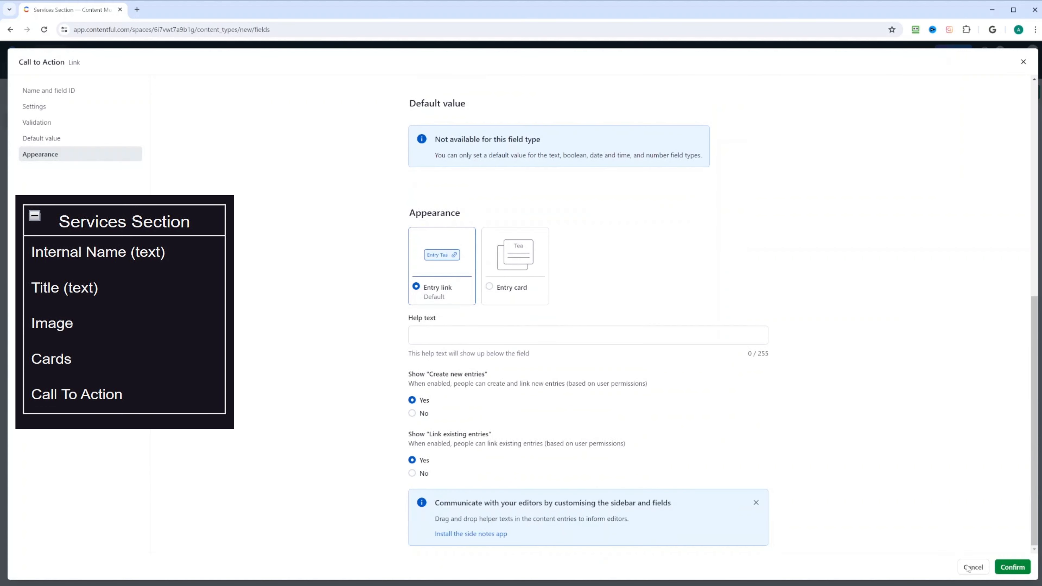
left_click(1005, 570)
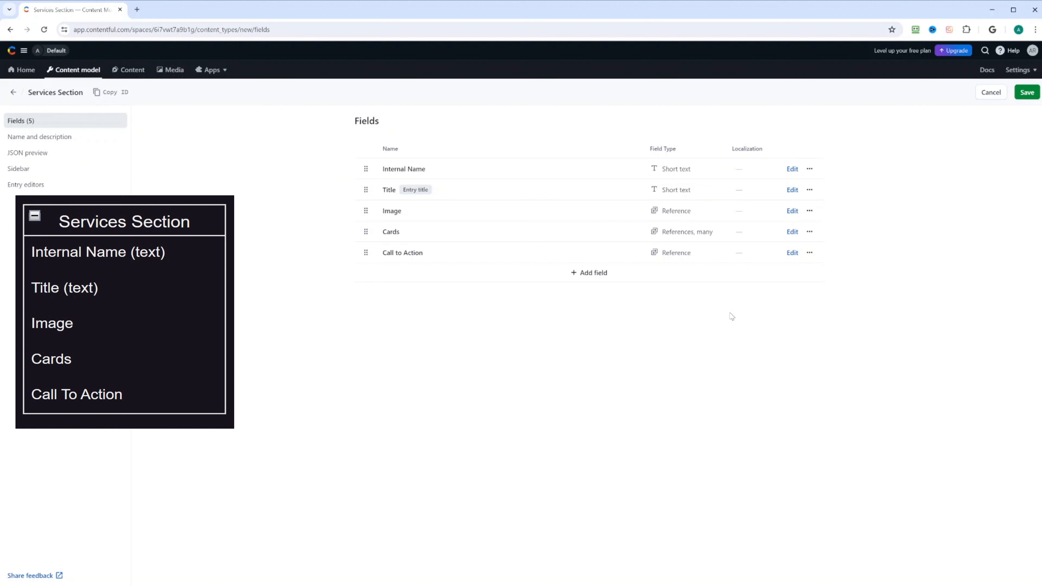
left_click(1028, 96)
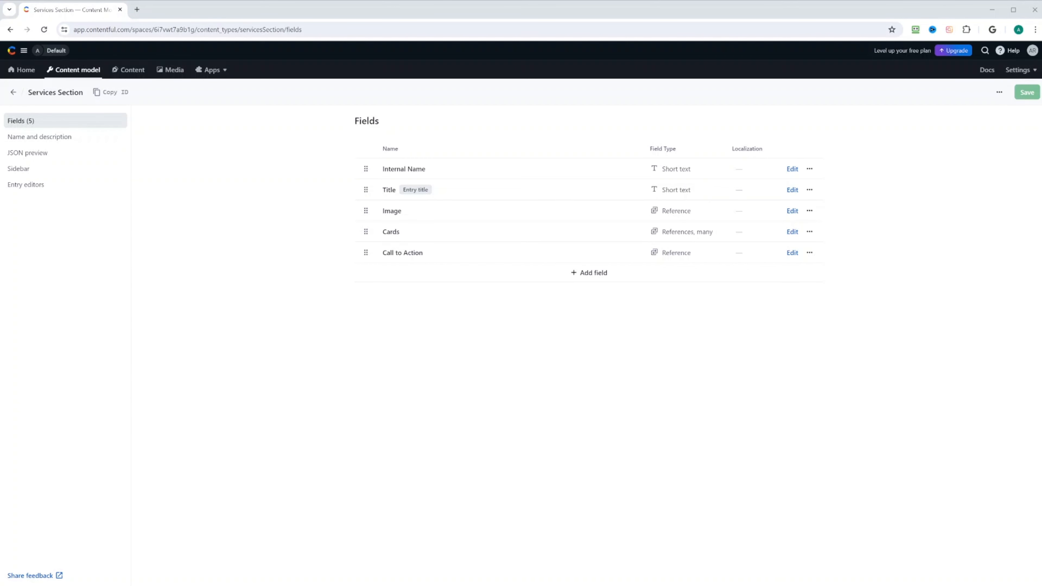
Step: Return to the content model overview and create a new content type named Welcome Section
left_click(13, 92)
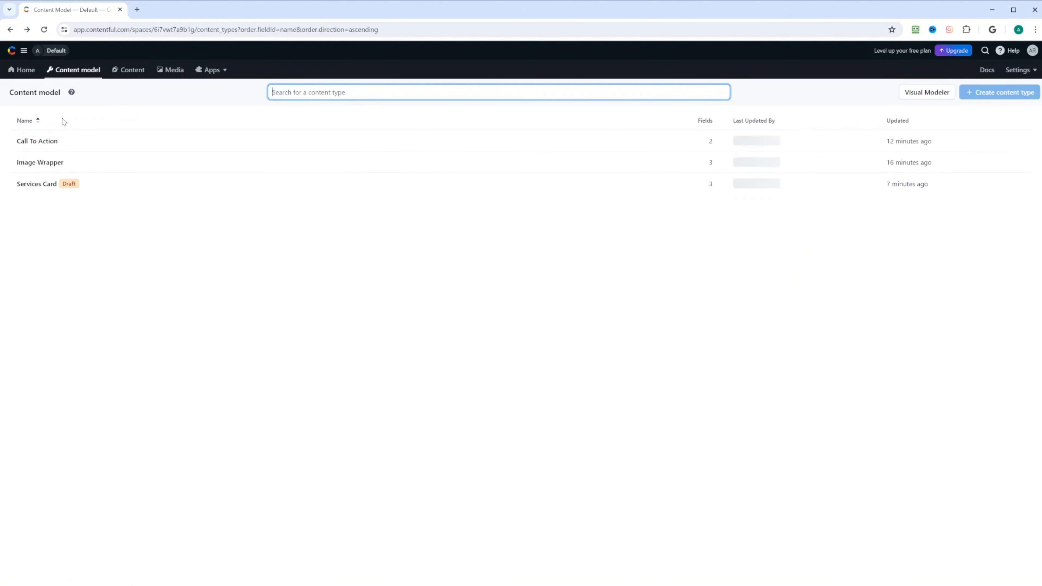
left_click(1011, 96)
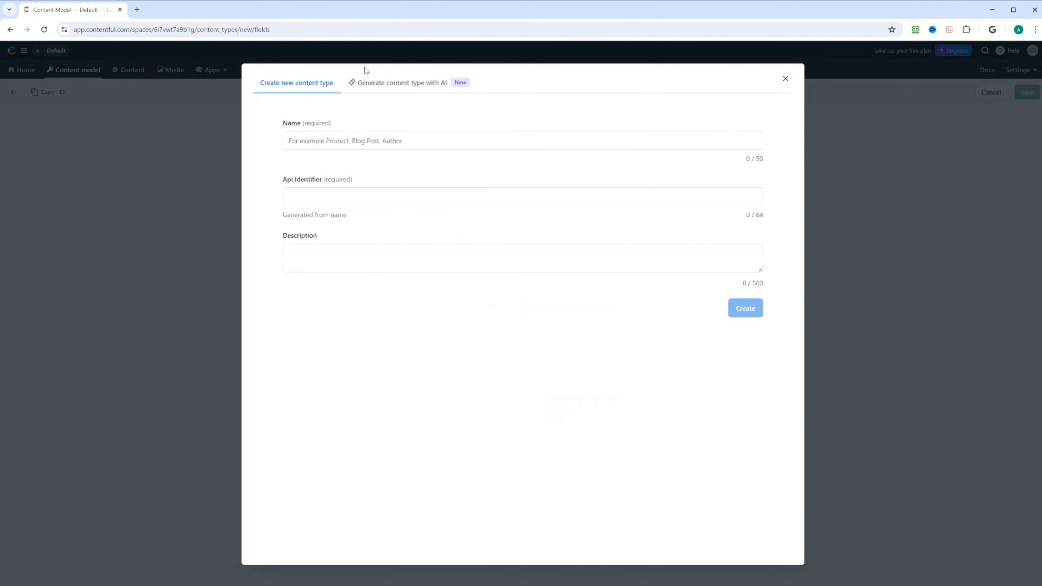
left_click(400, 142)
type("W")
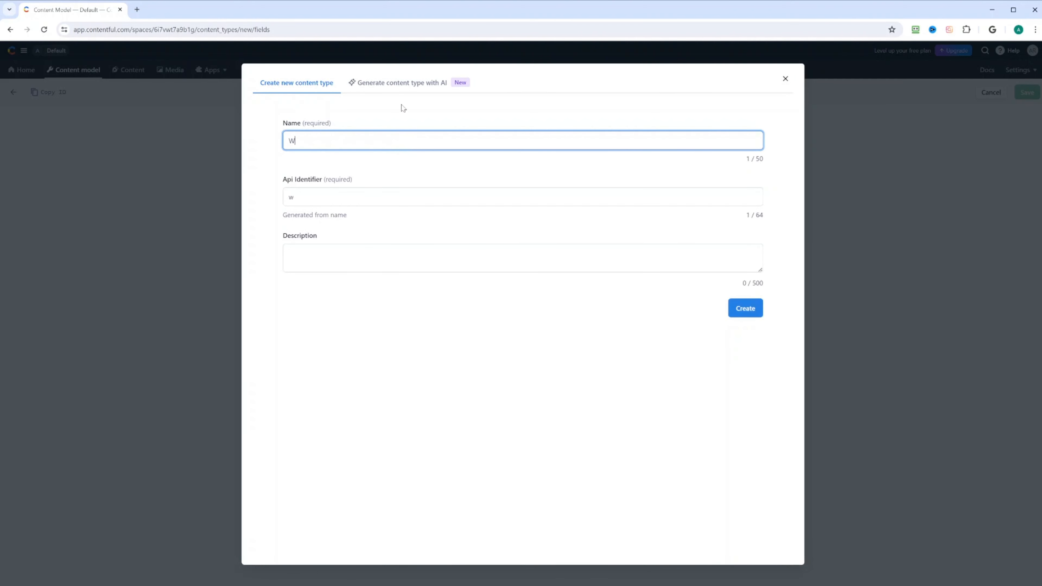
type("elcome Section")
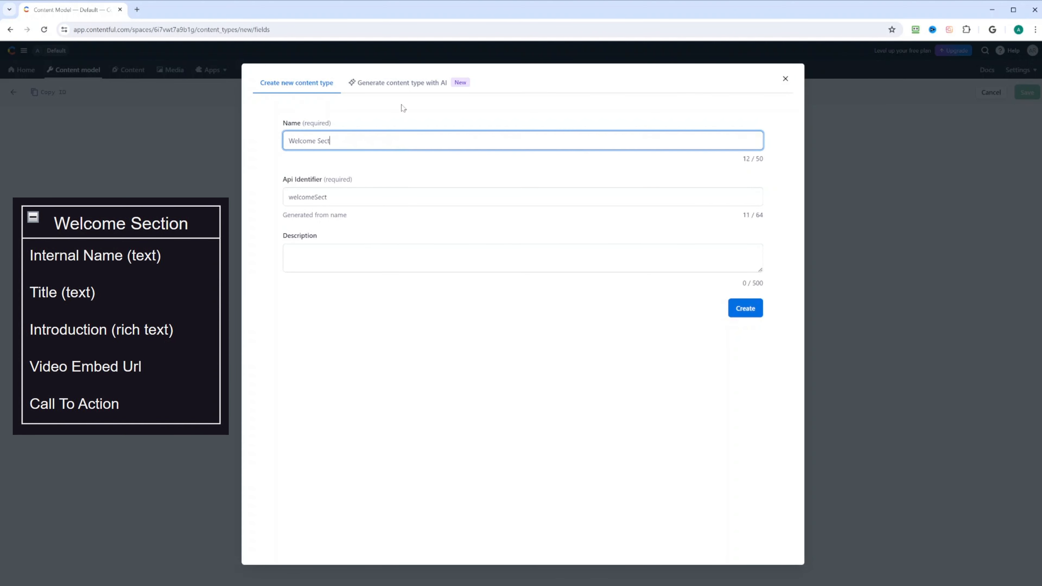
left_click(741, 302)
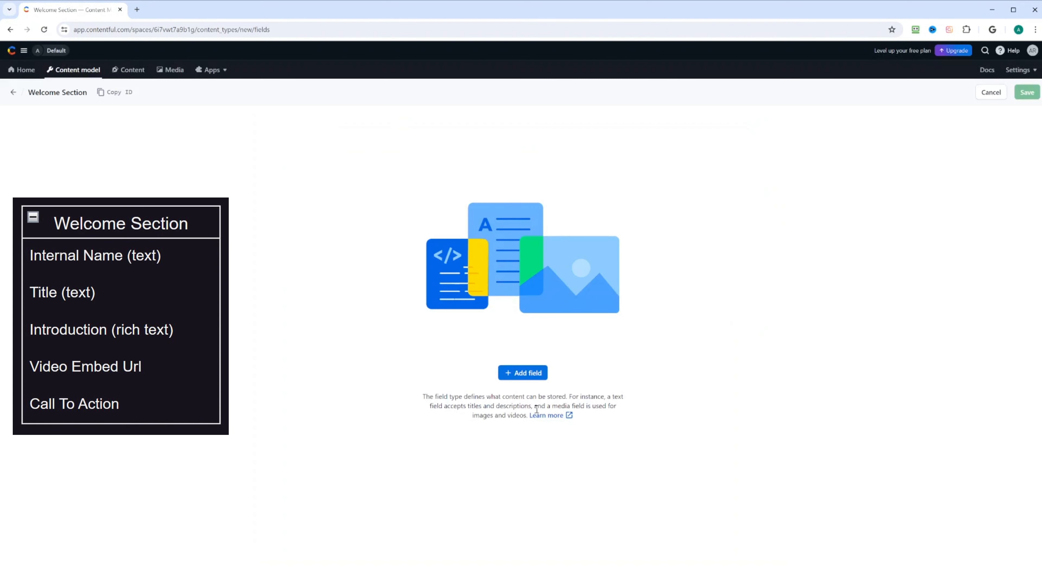
Step: Add a required short text field named Internal Name to Welcome Section, without making it the entry title
left_click(524, 373)
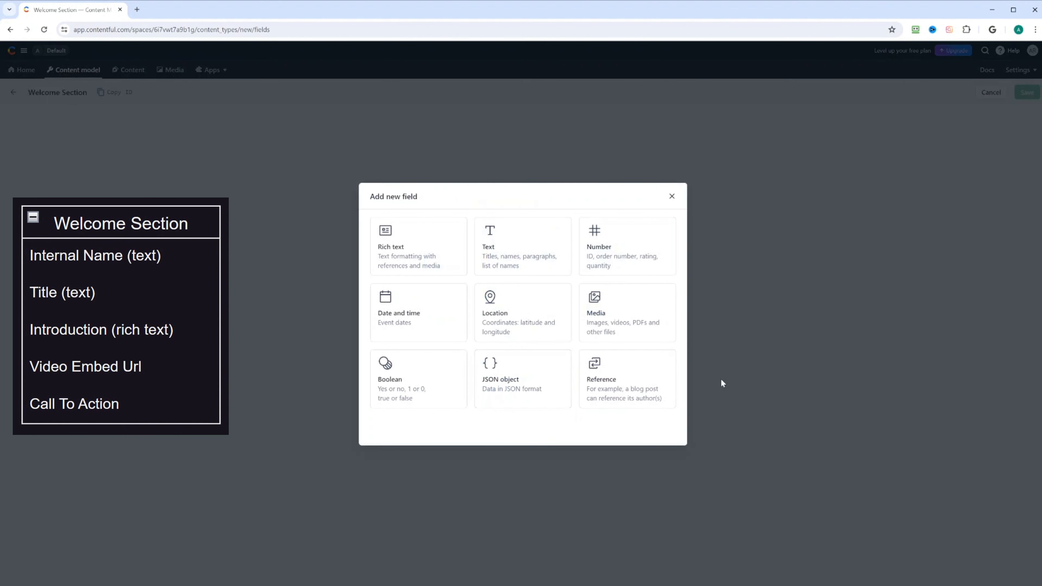
left_click(530, 228)
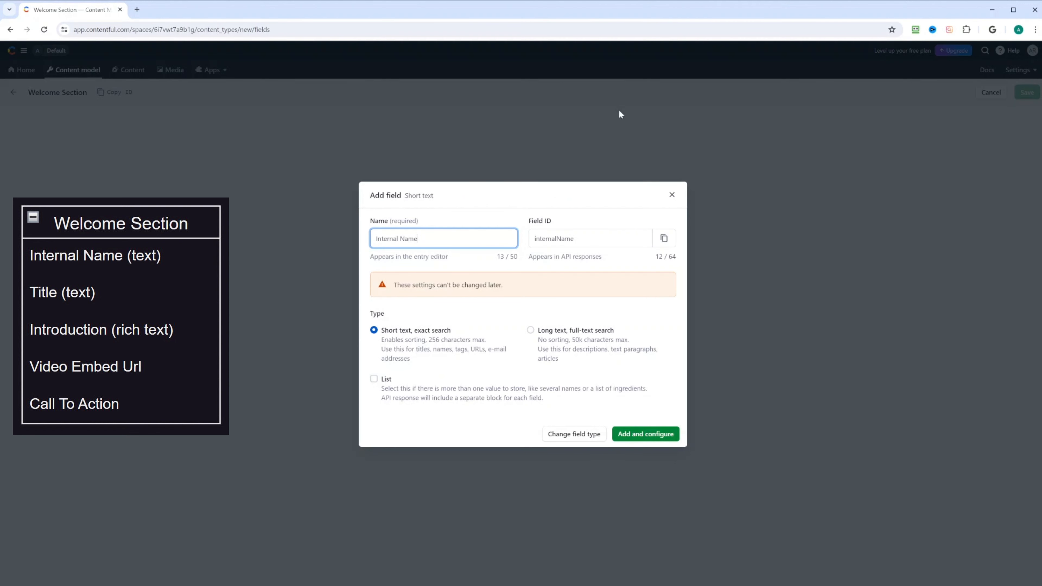
left_click(668, 434)
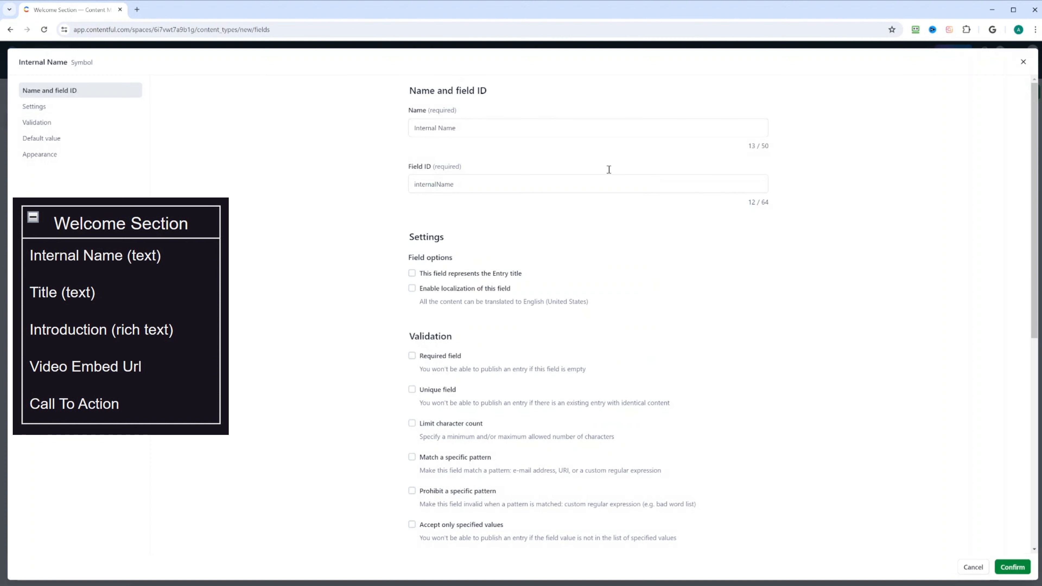
left_click(412, 273)
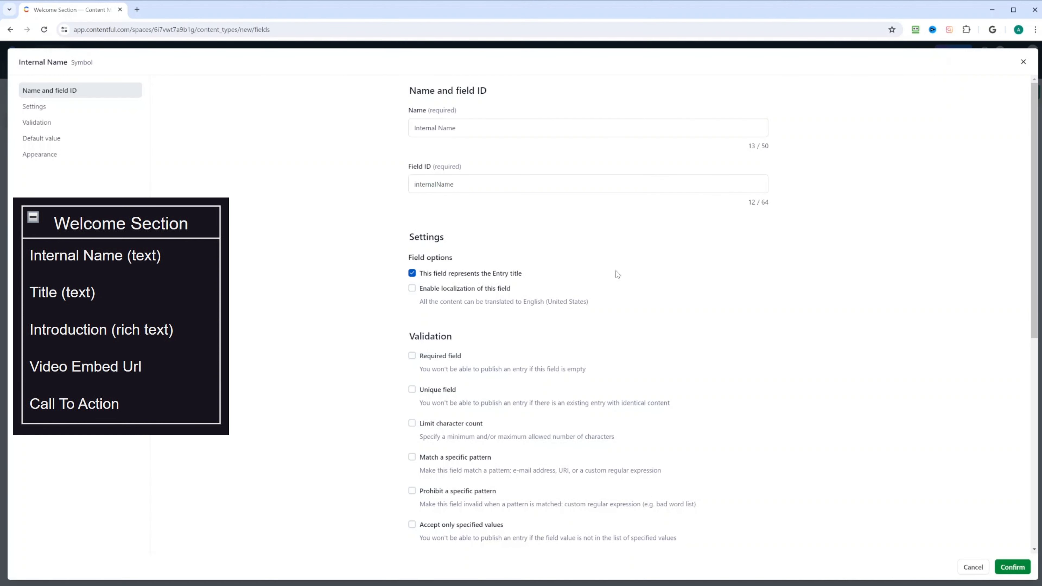
left_click(412, 274)
left_click(412, 356)
scroll(540, 298, "down", 3)
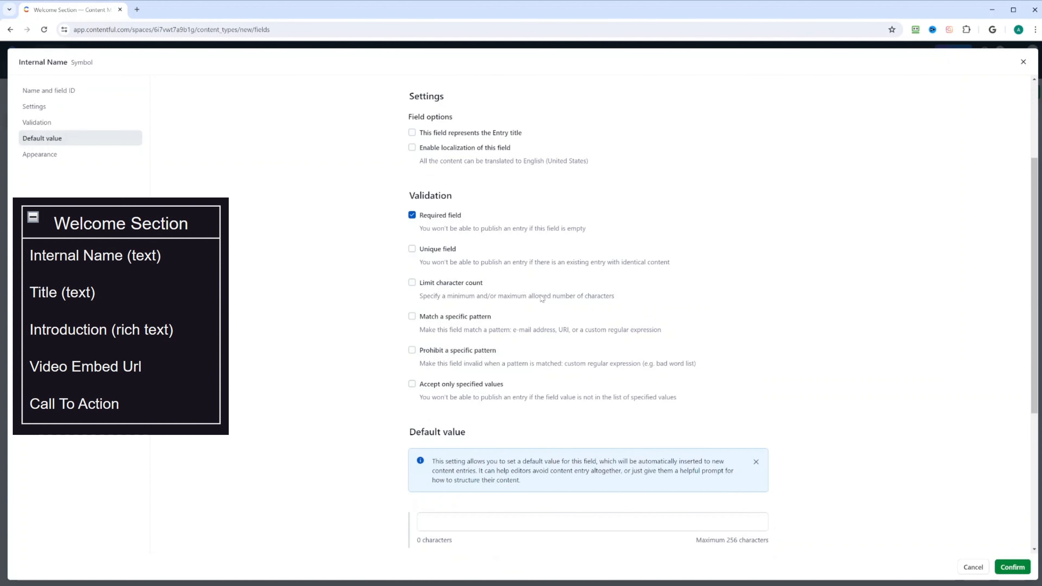
left_click(1012, 567)
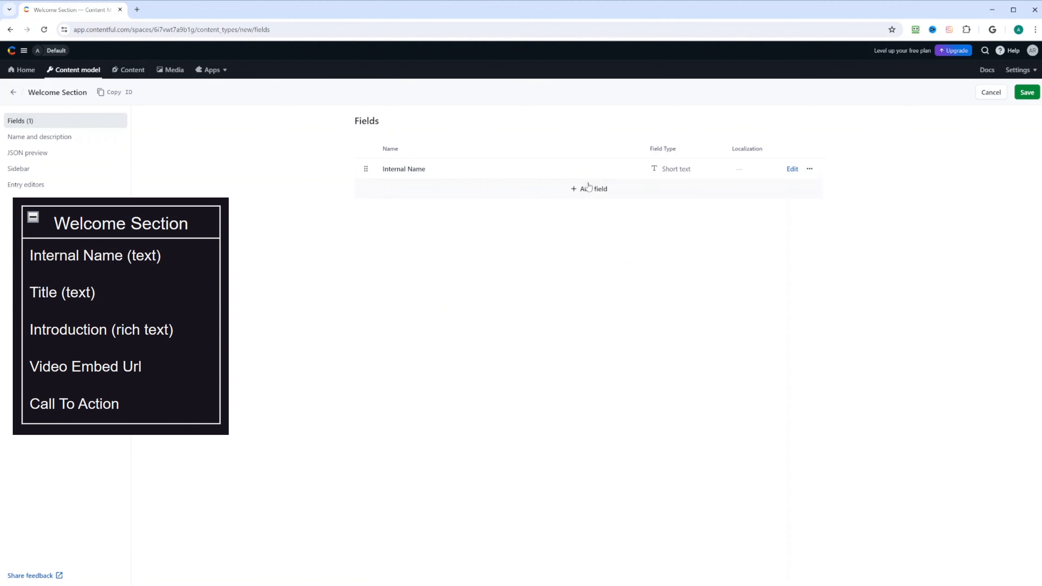
Step: Add a short text field named Title to Welcome Section, making it the entry title, required and unique
left_click(587, 199)
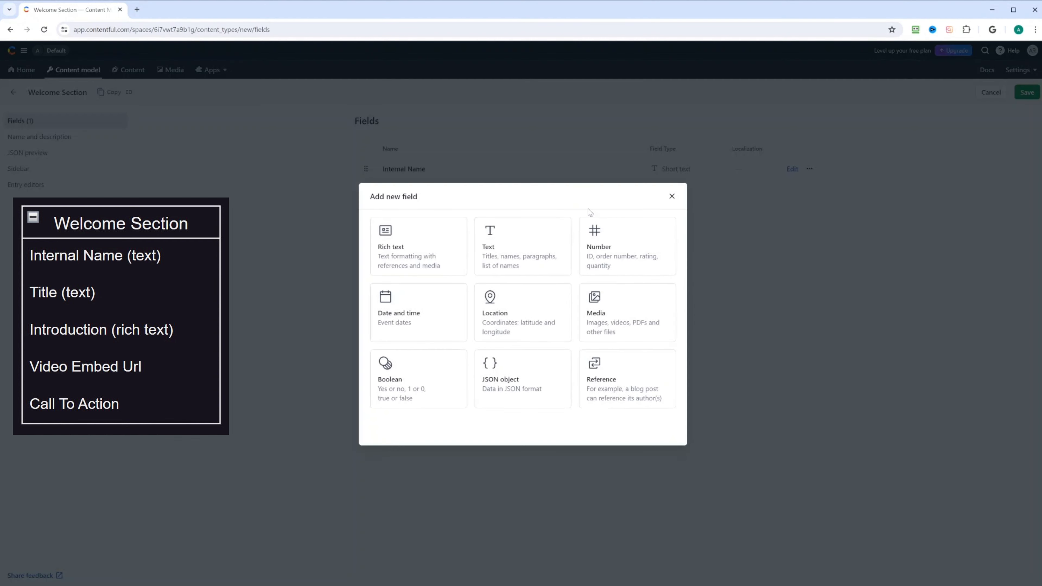
left_click(527, 251)
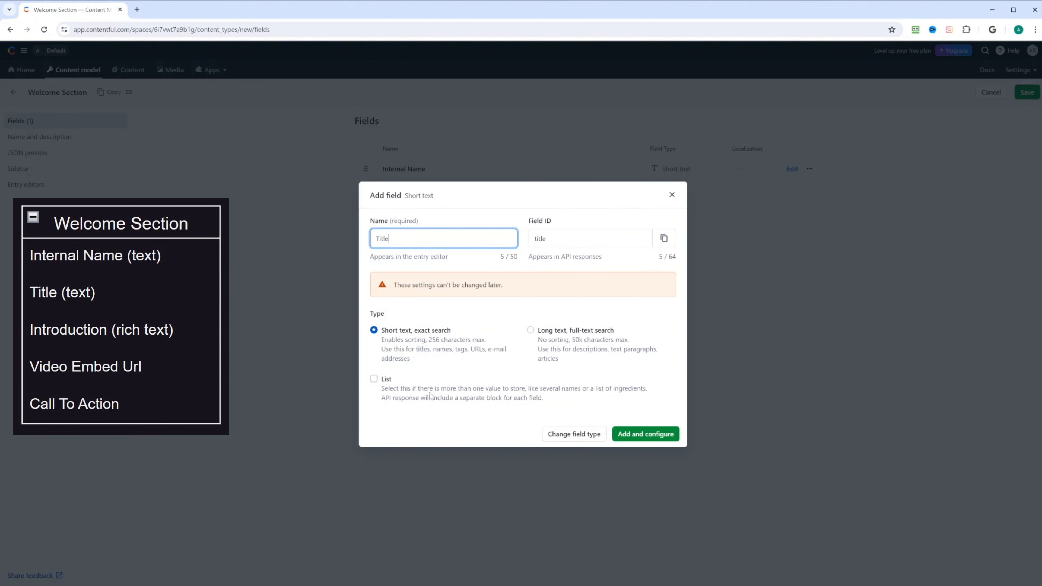
left_click(645, 434)
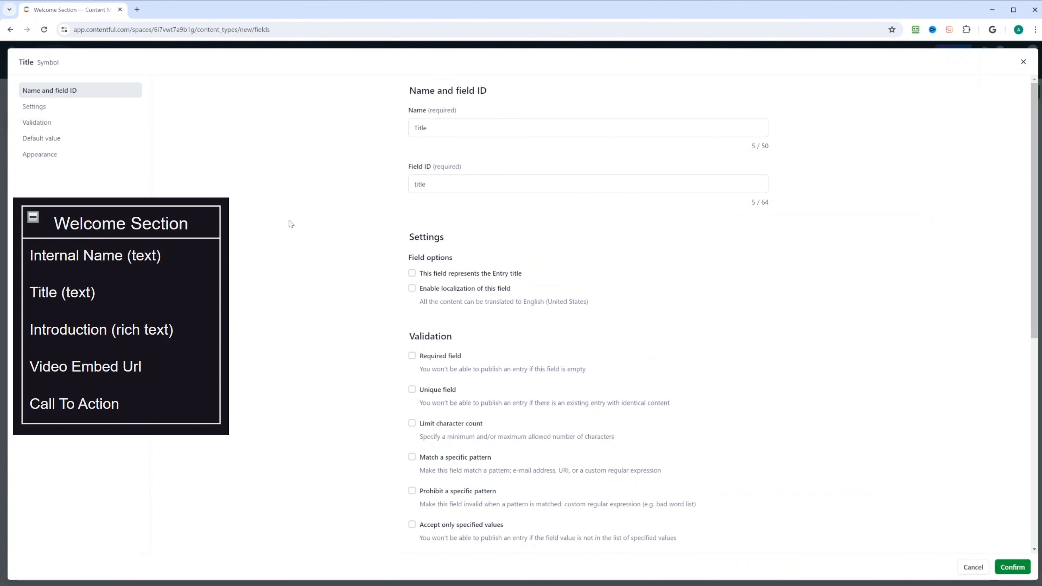
left_click(412, 273)
left_click(412, 356)
left_click(412, 389)
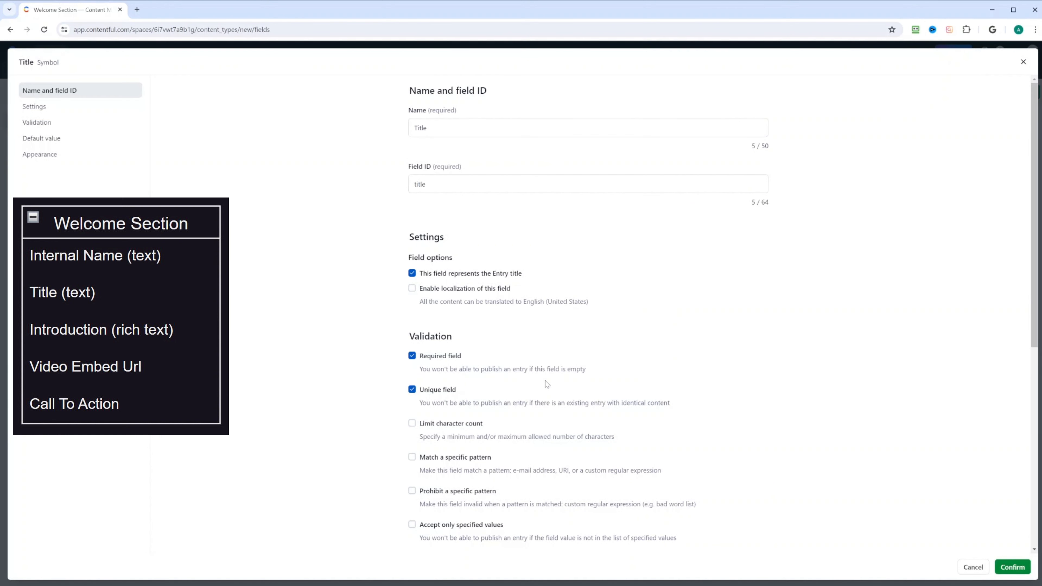
scroll(547, 385, "down", 8)
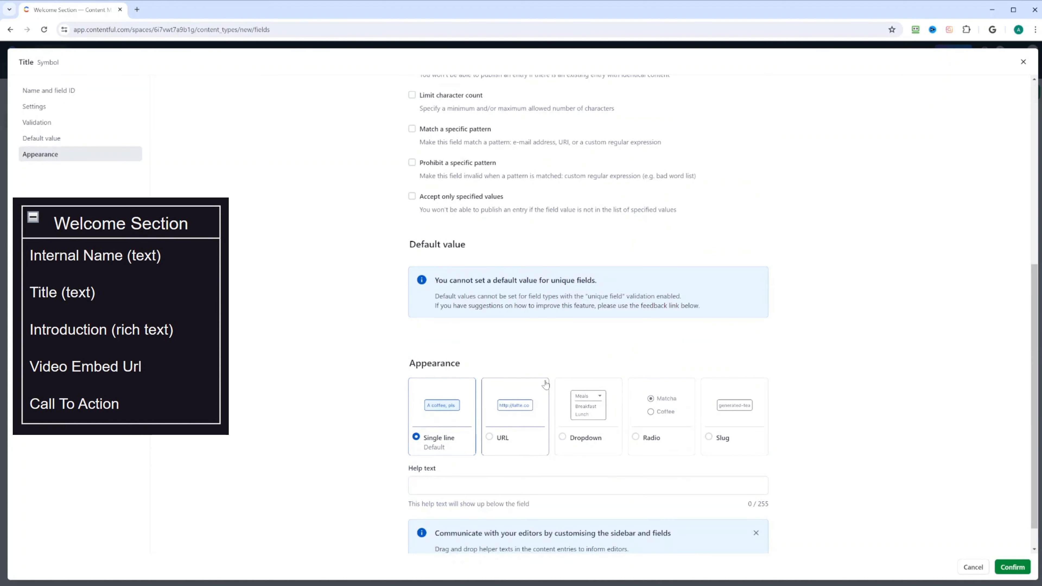
scroll(545, 384, "down", 1)
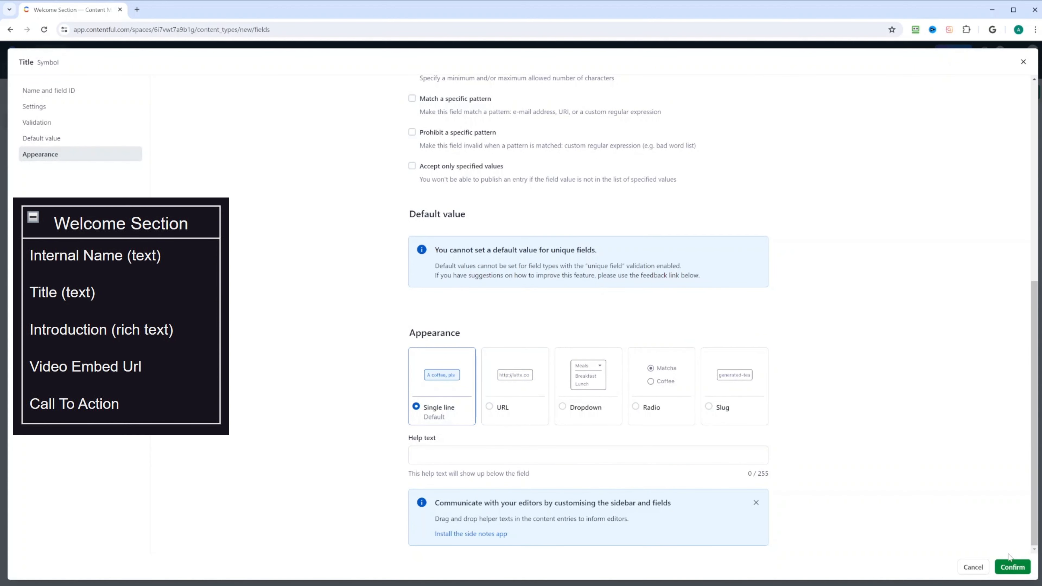
left_click(1012, 566)
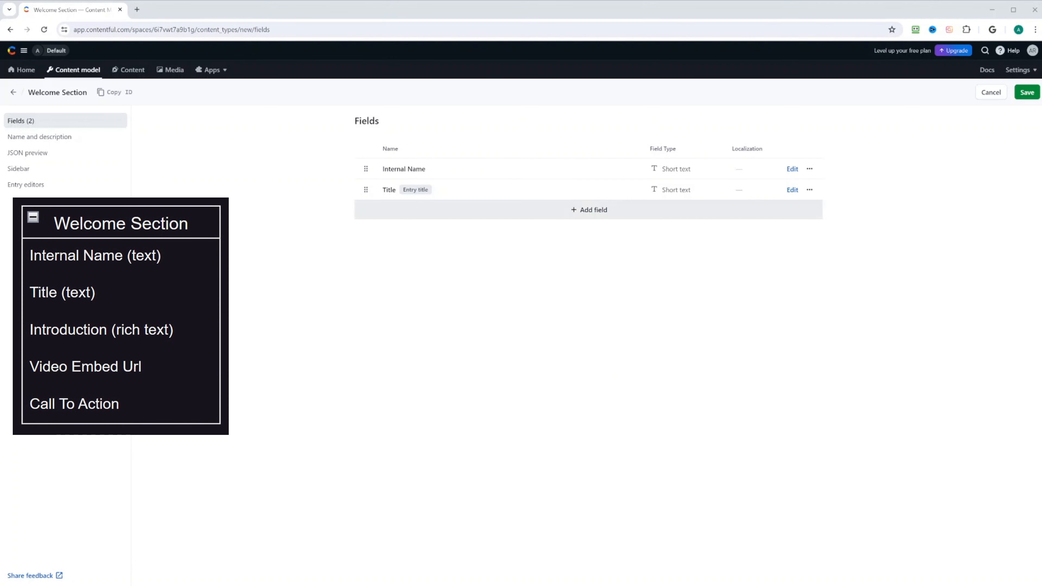
Step: Add a rich text field named Introduction to the Welcome Section content type
left_click(582, 210)
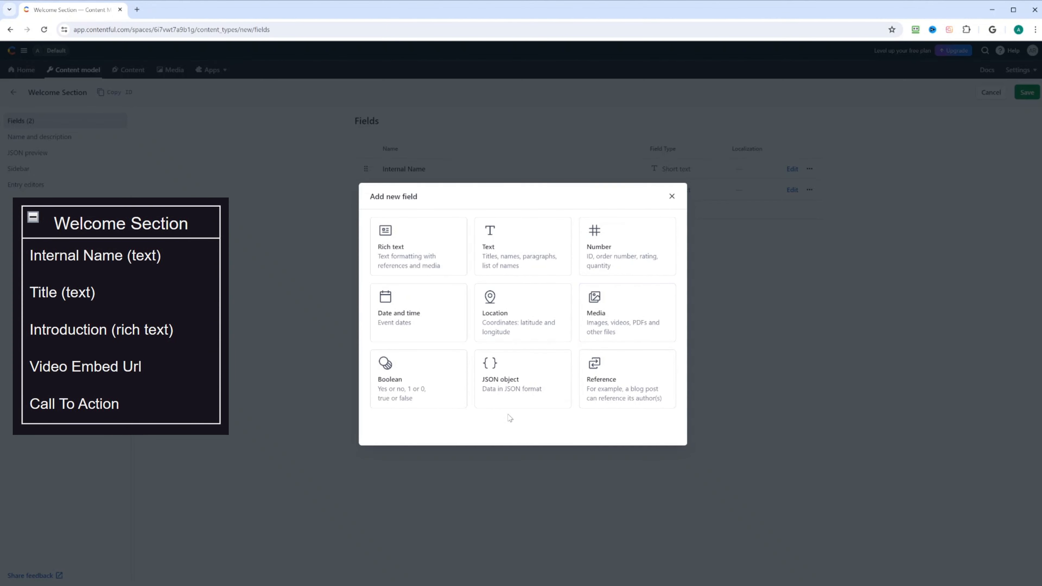
left_click(419, 236)
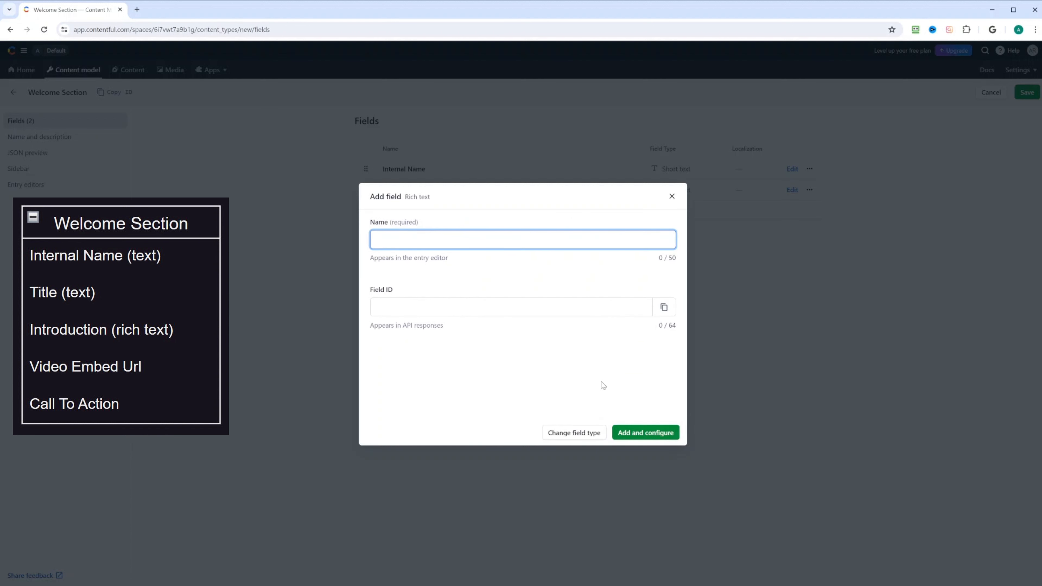
type("Introduction")
left_click(643, 433)
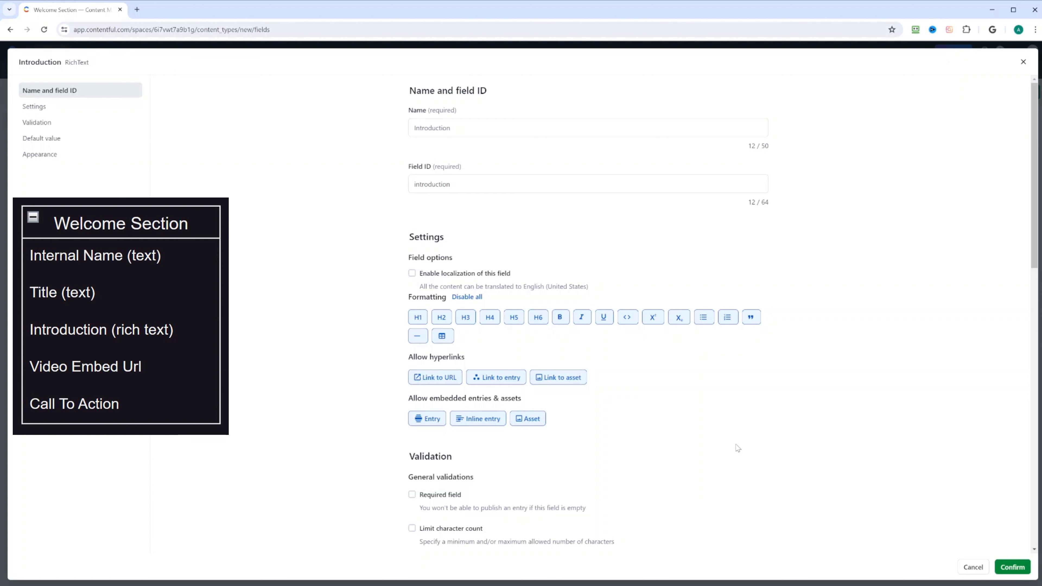
Step: Disable all formatting, hyperlink and embed options for the Introduction field, then enable only H1, H2, bold, italic and underline
scroll(737, 448, "down", 3)
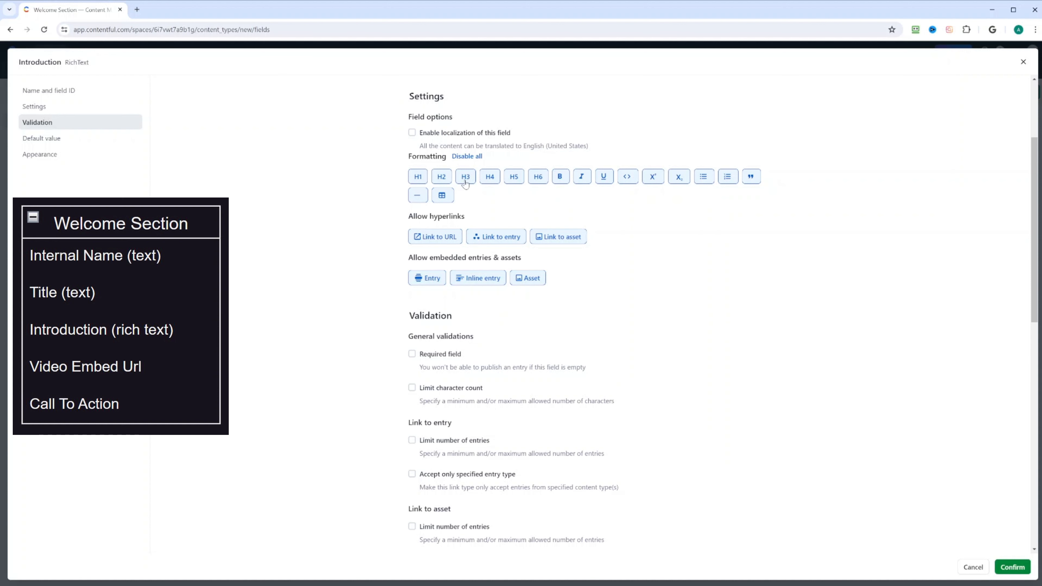
left_click(466, 156)
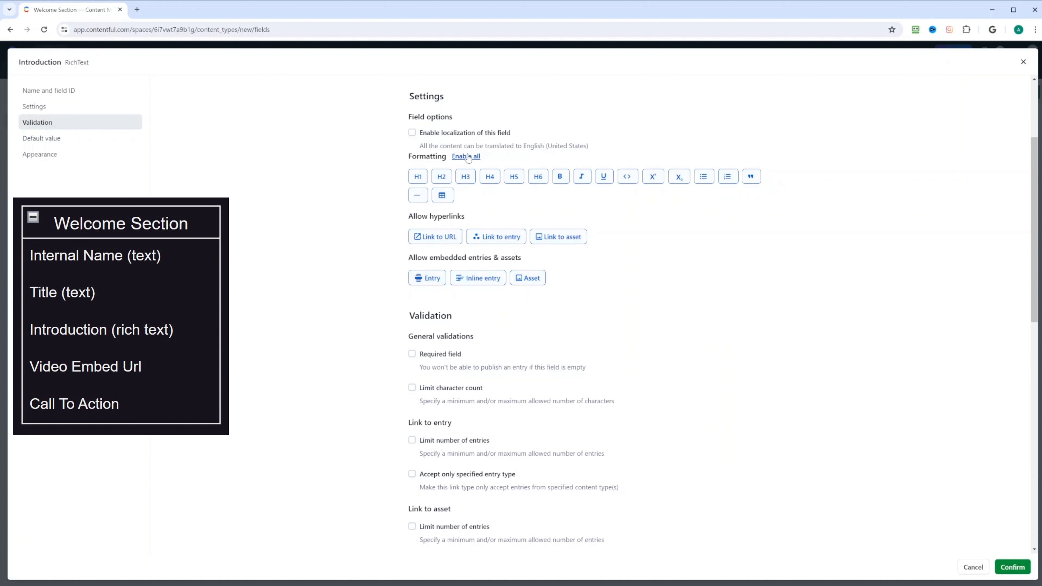
left_click(420, 178)
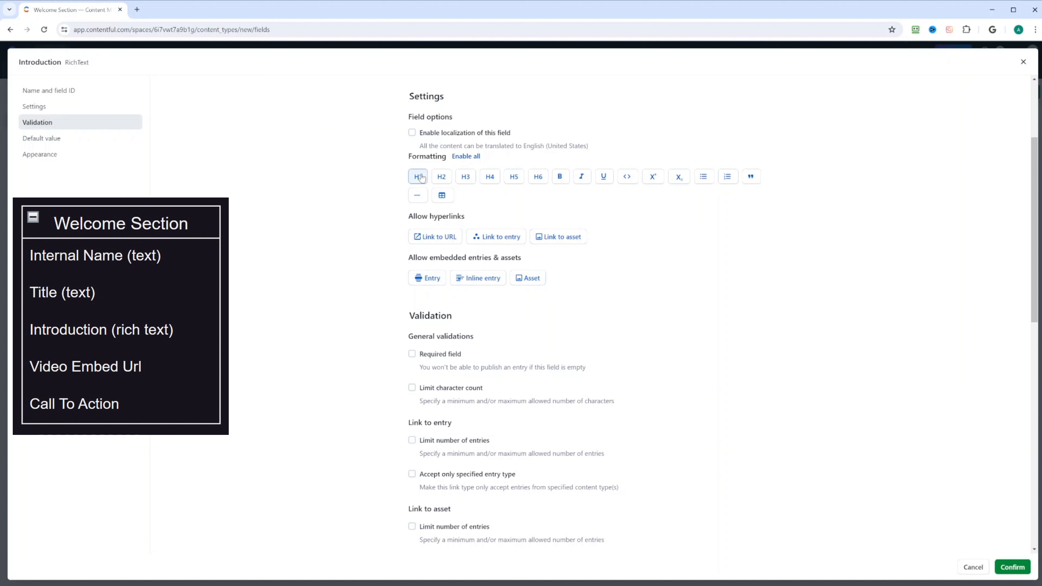
left_click(441, 177)
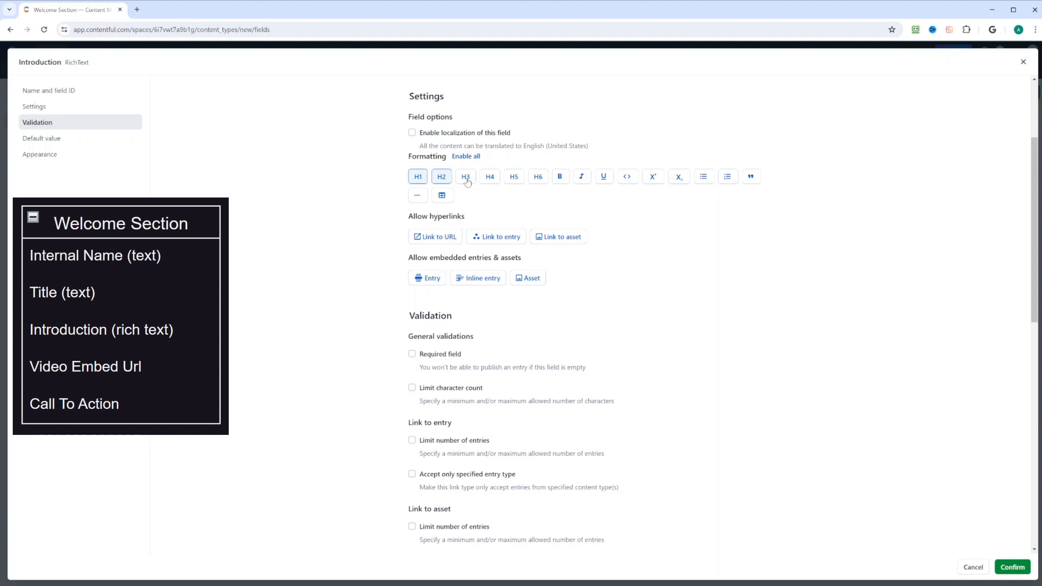
left_click(556, 181)
left_click(581, 179)
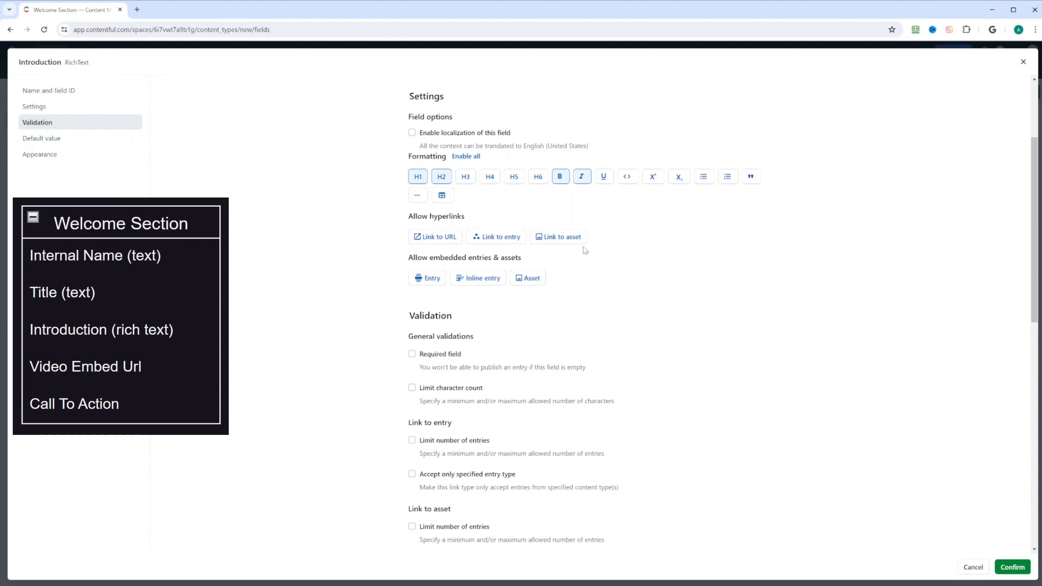
left_click(609, 178)
Step: Make the Introduction field required and confirm its configuration, keeping the default RichText appearance
scroll(679, 271, "down", 4)
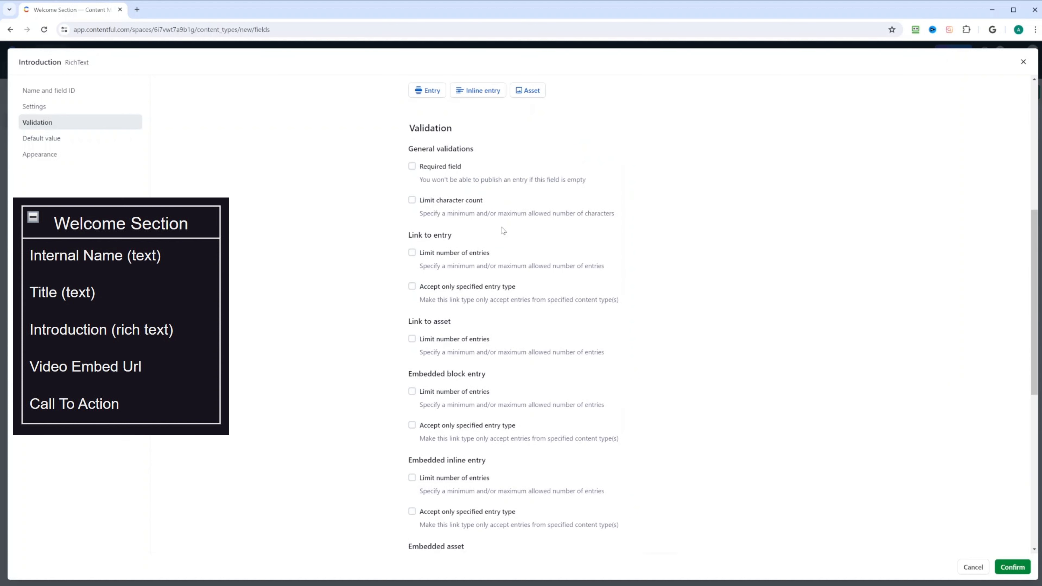
left_click(412, 167)
scroll(542, 271, "down", 2)
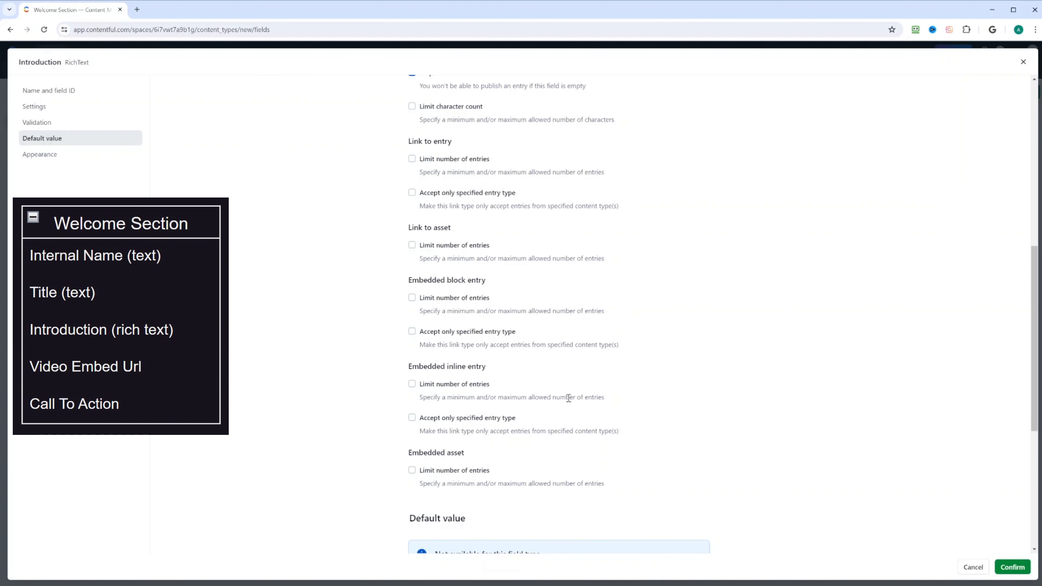
scroll(573, 398, "down", 3)
scroll(578, 339, "down", 3)
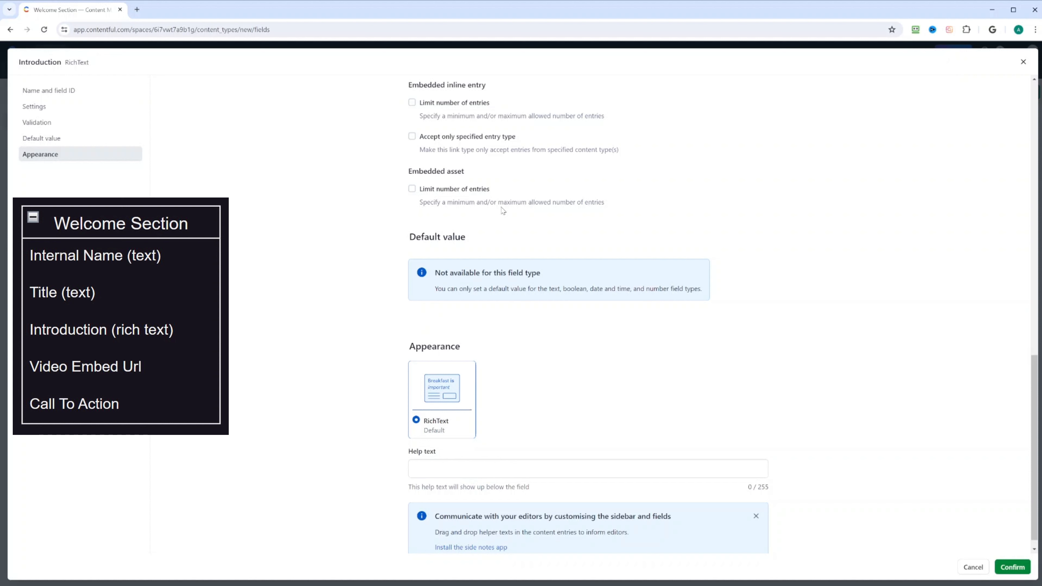
scroll(551, 222, "down", 1)
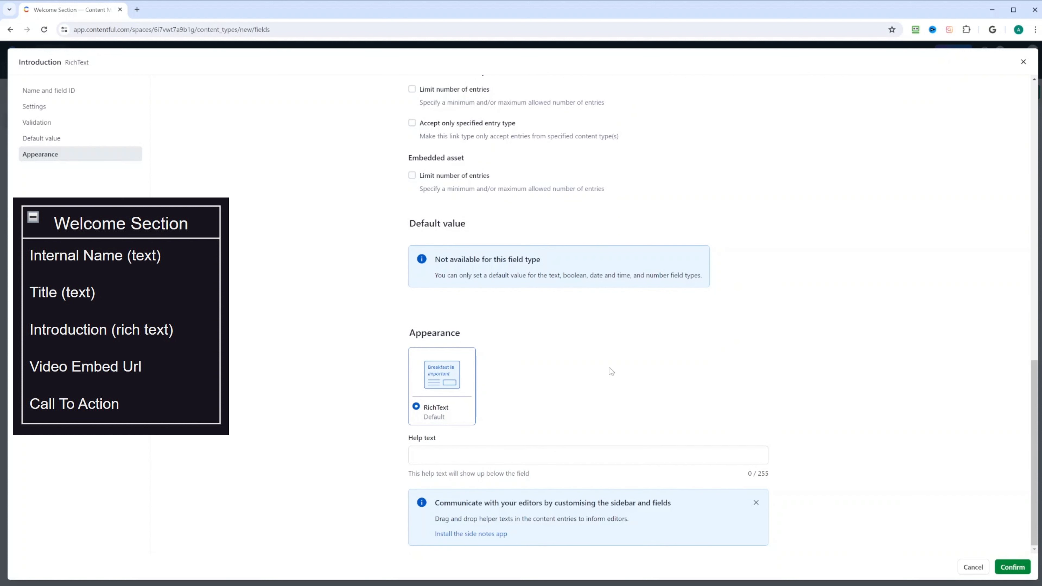
left_click(1008, 567)
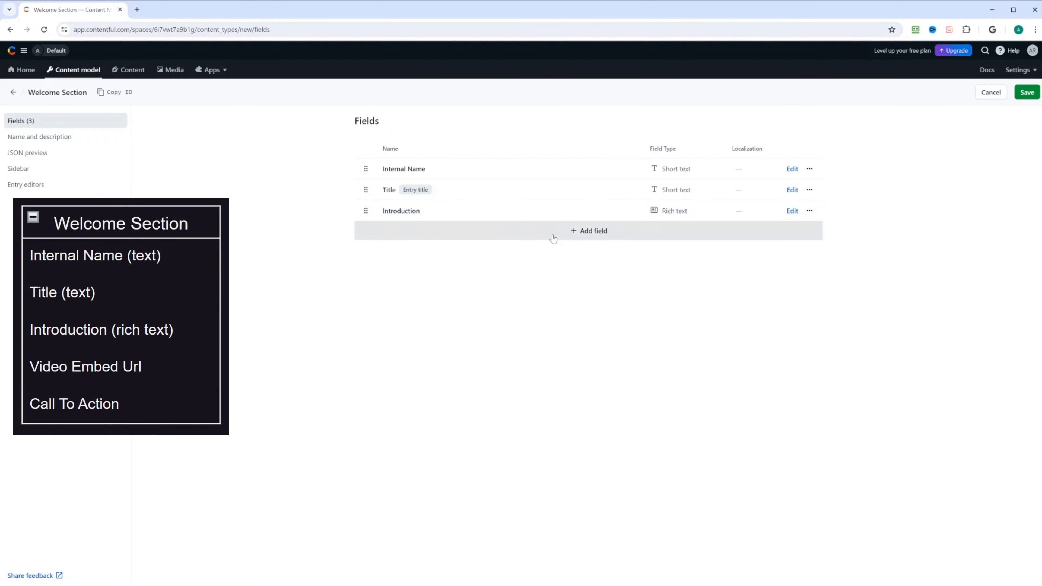
Step: Add a required long text field named Video Embed Url to Welcome Section, keeping the default Markdown appearance
left_click(550, 235)
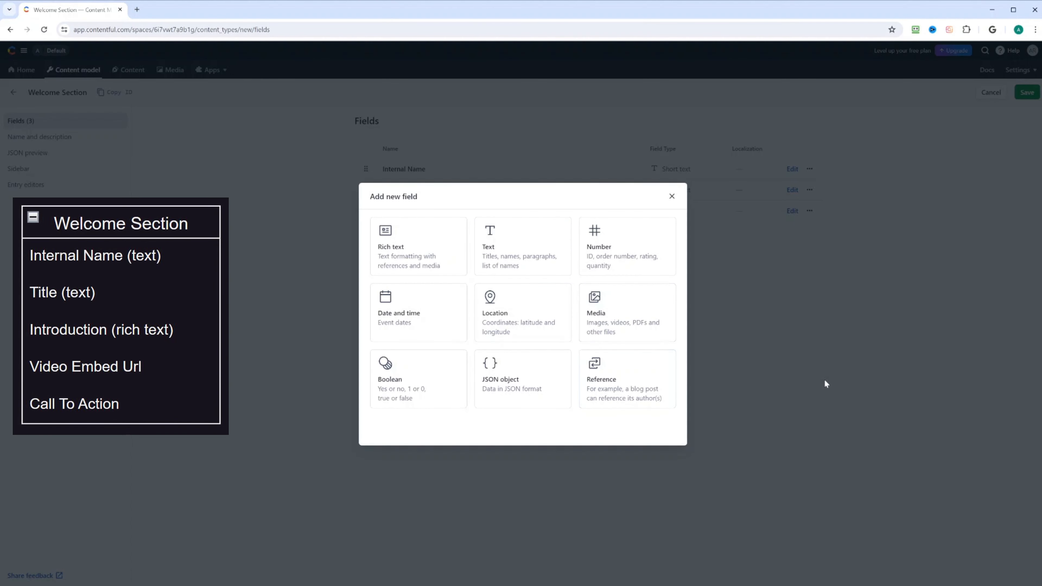
left_click(509, 249)
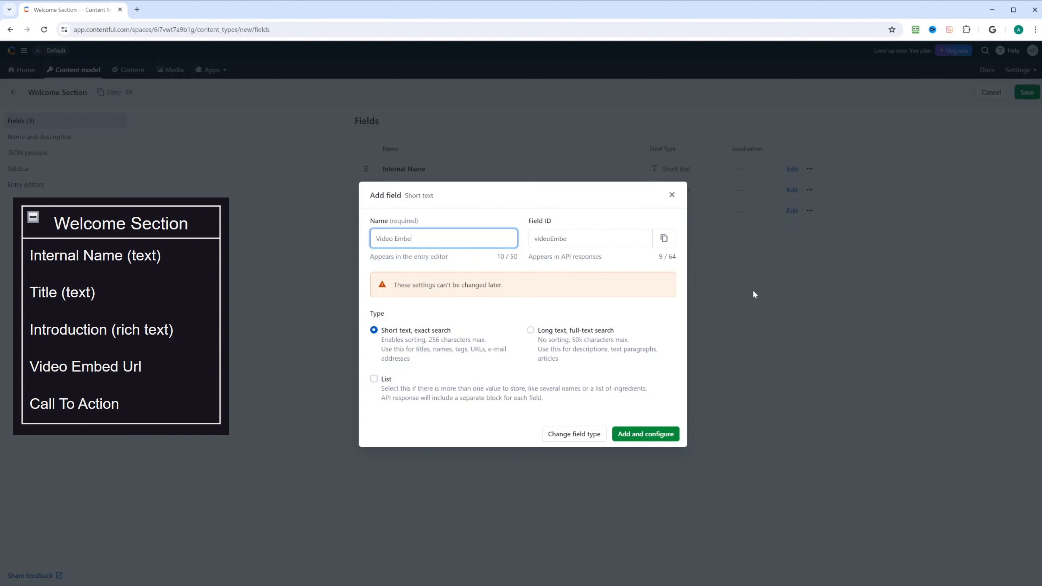
type("Video Embed Url")
left_click(531, 330)
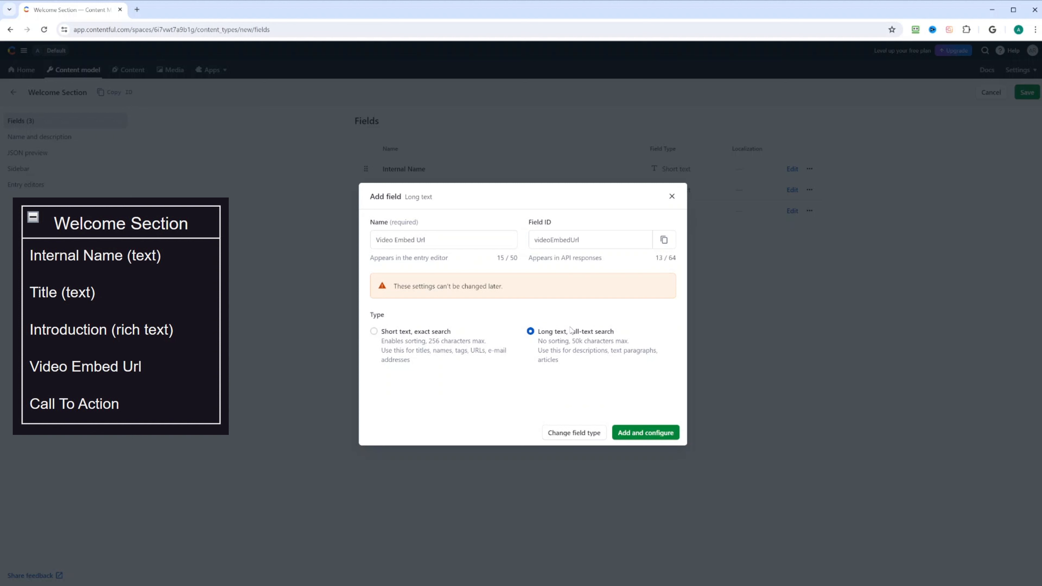
left_click(654, 434)
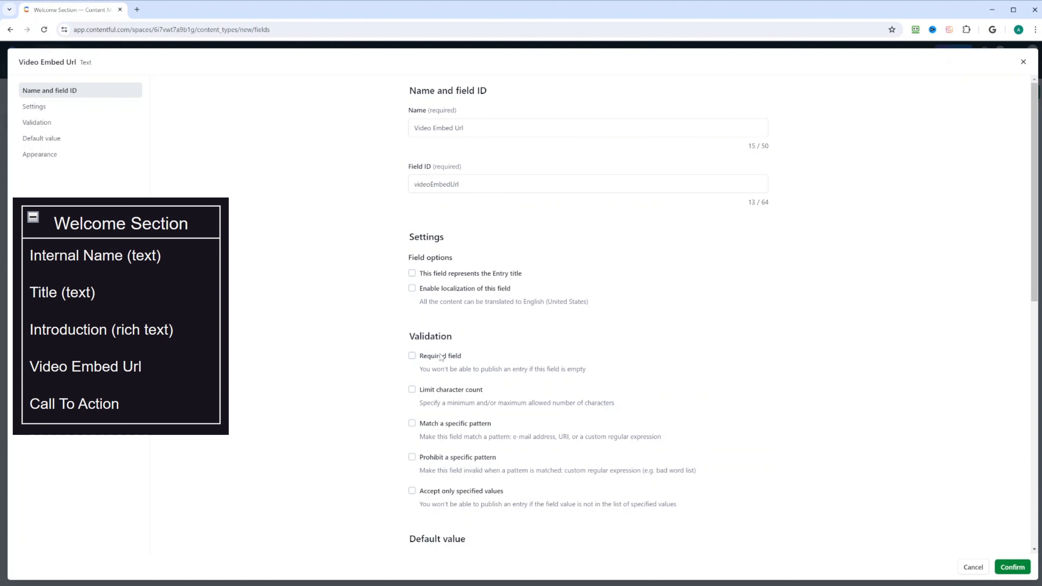
left_click(413, 356)
scroll(652, 341, "down", 3)
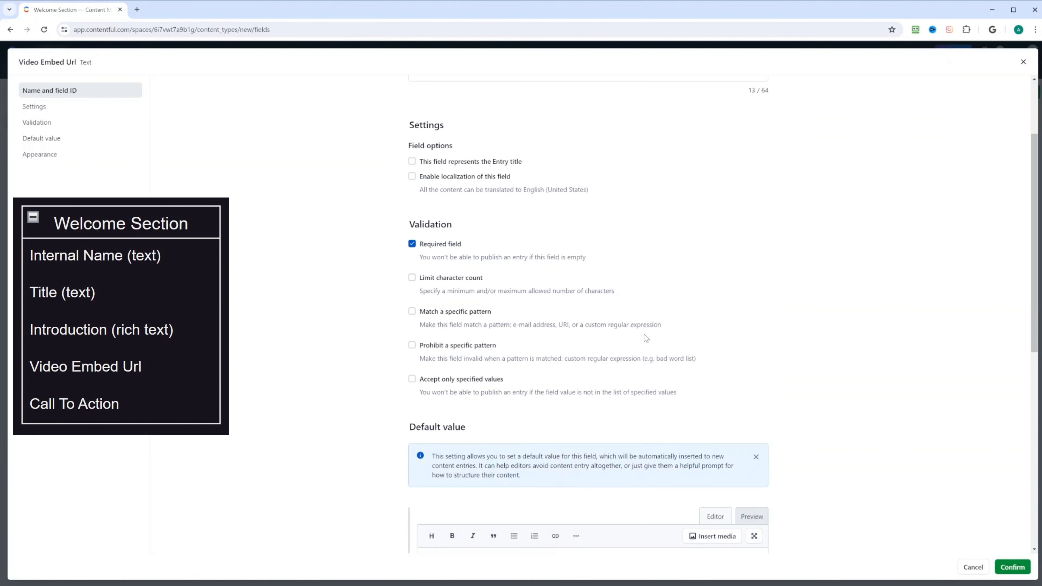
scroll(646, 338, "down", 5)
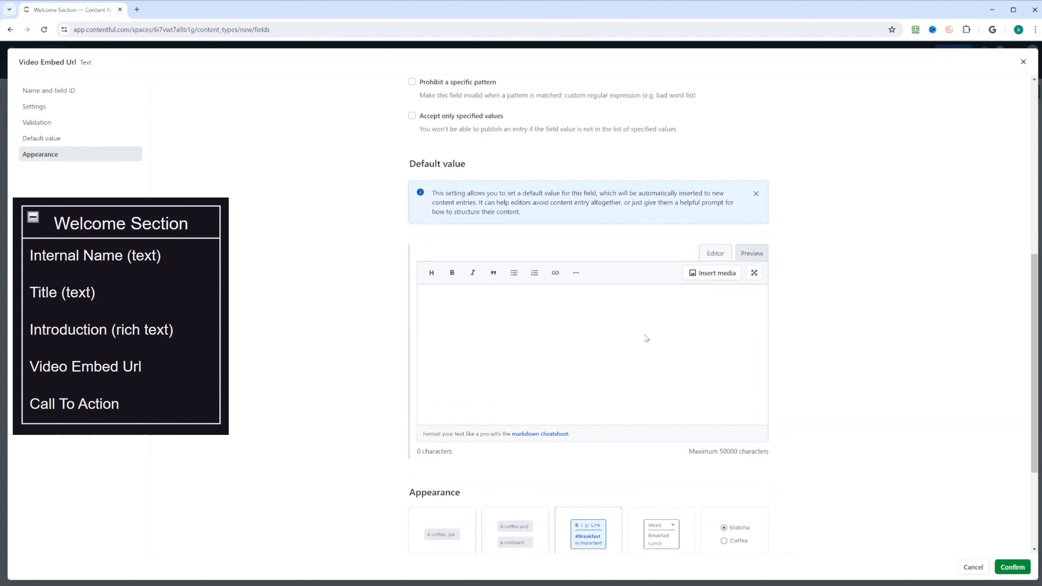
scroll(646, 338, "down", 3)
scroll(646, 338, "down", 1)
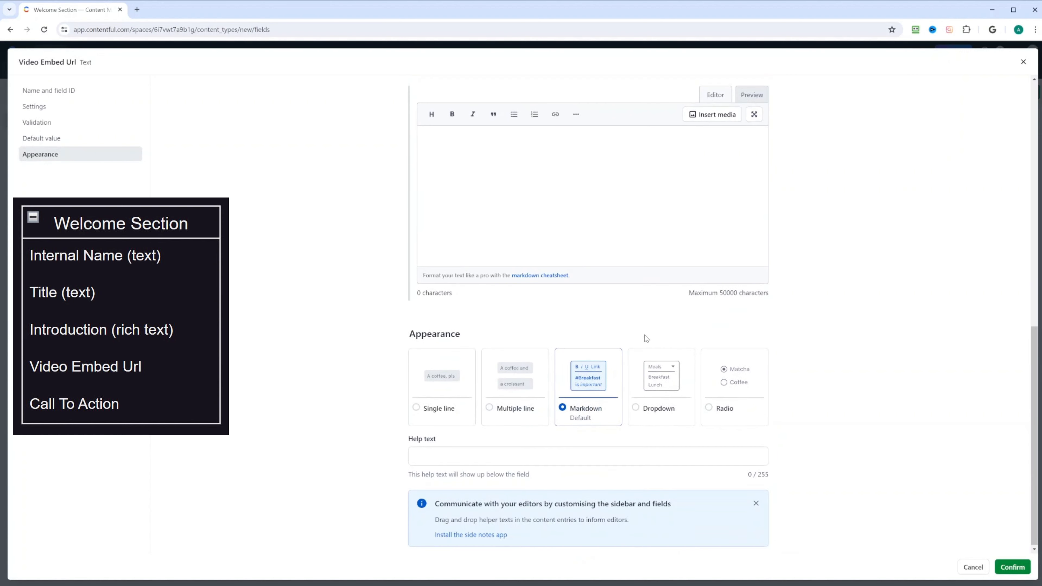
left_click(1011, 567)
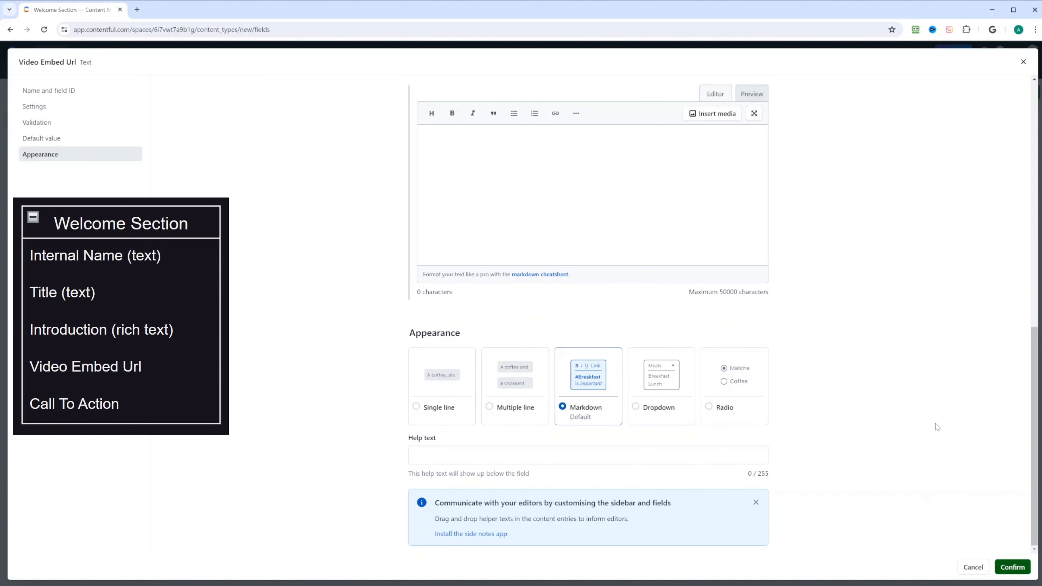
Step: Add a one-reference field named Call to Action to the Welcome Section content type
left_click(589, 251)
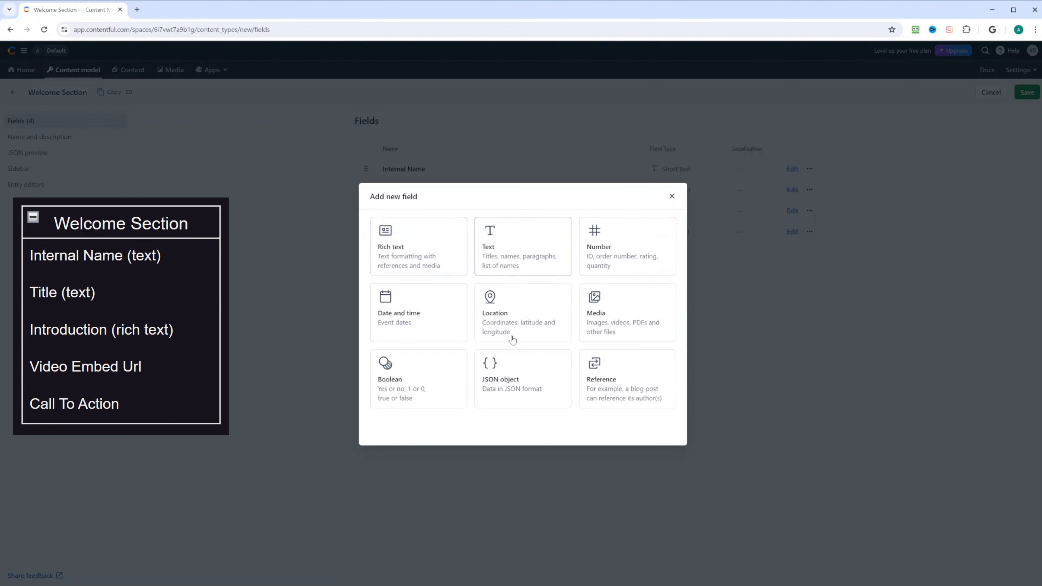
left_click(646, 387)
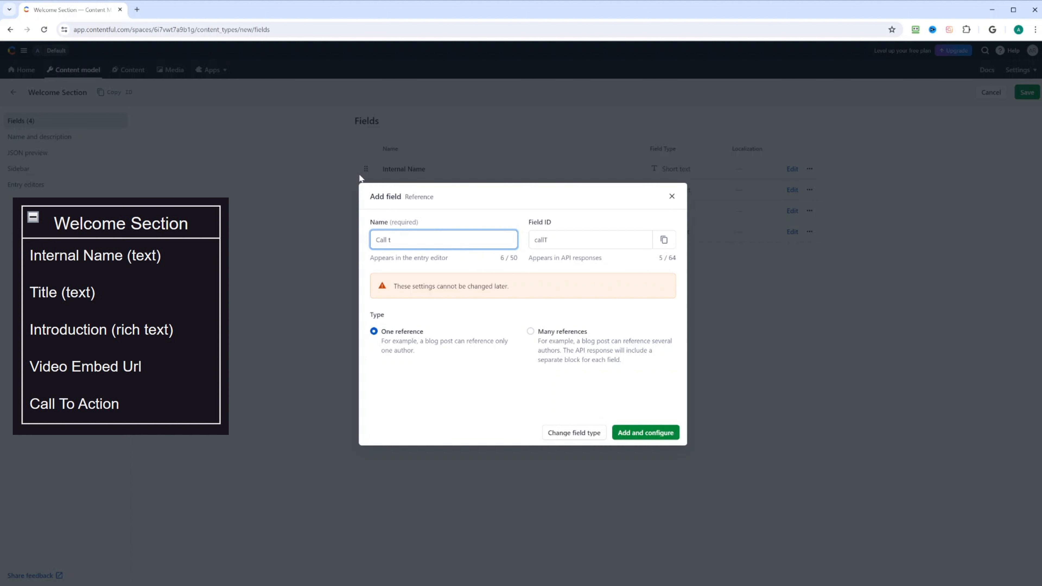
type("Call to Action")
left_click(655, 434)
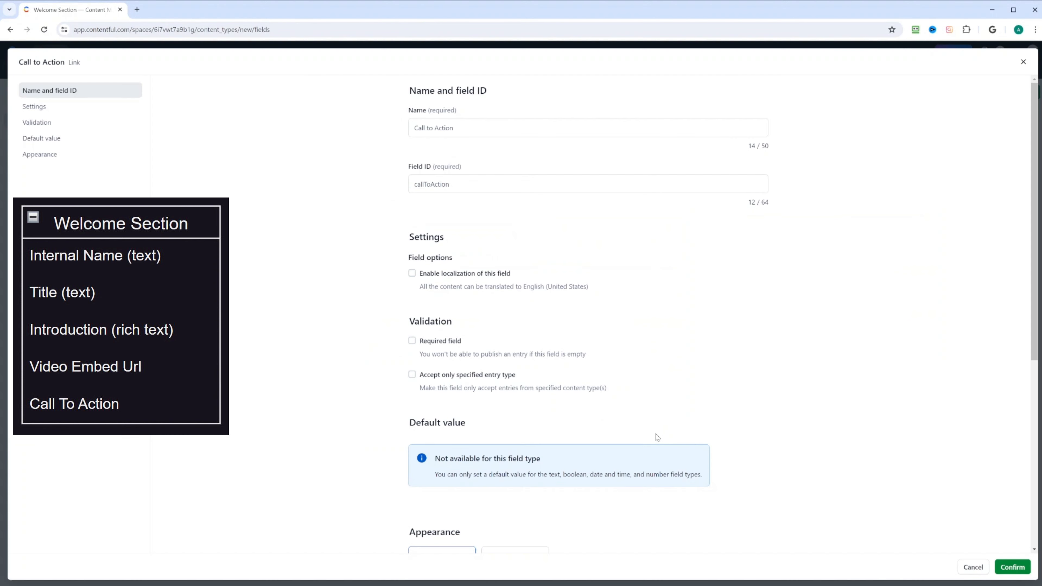
Step: Restrict the Call to Action reference field to accept only entries of the Call To Action content type
scroll(533, 275, "down", 2)
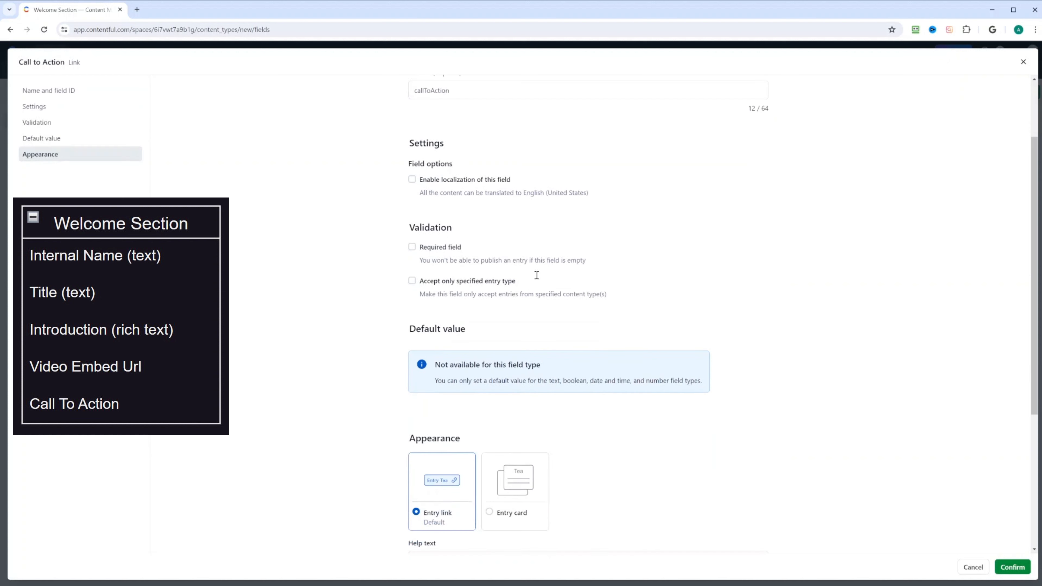
left_click(412, 281)
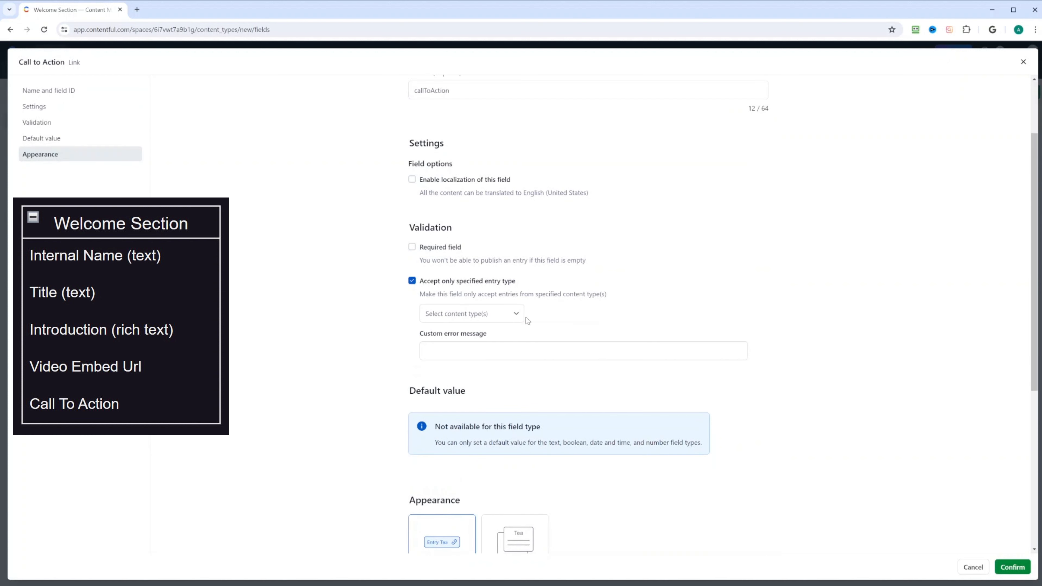
left_click(514, 314)
left_click(468, 337)
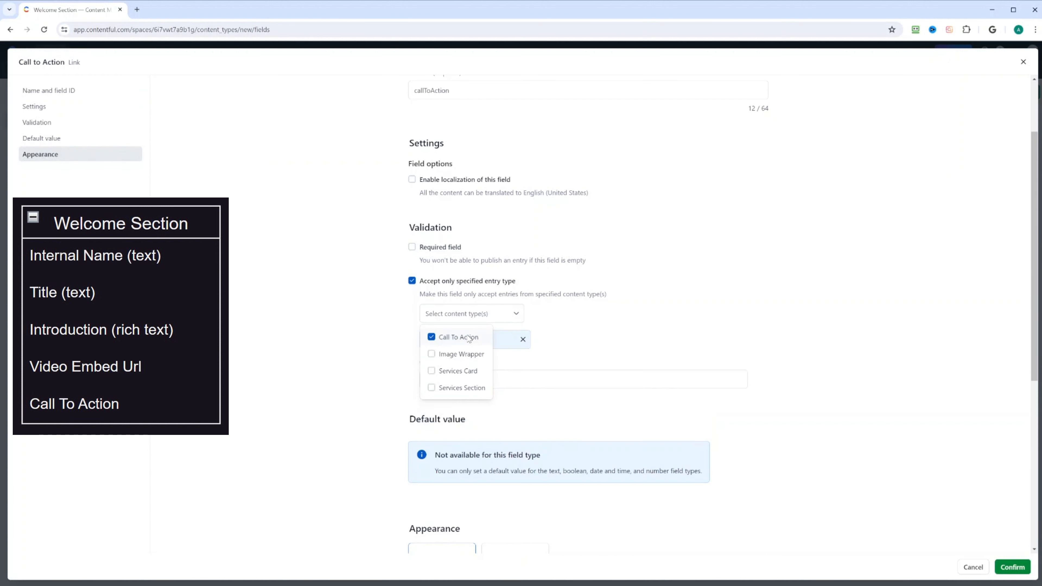
left_click(640, 323)
scroll(674, 324, "up", 2)
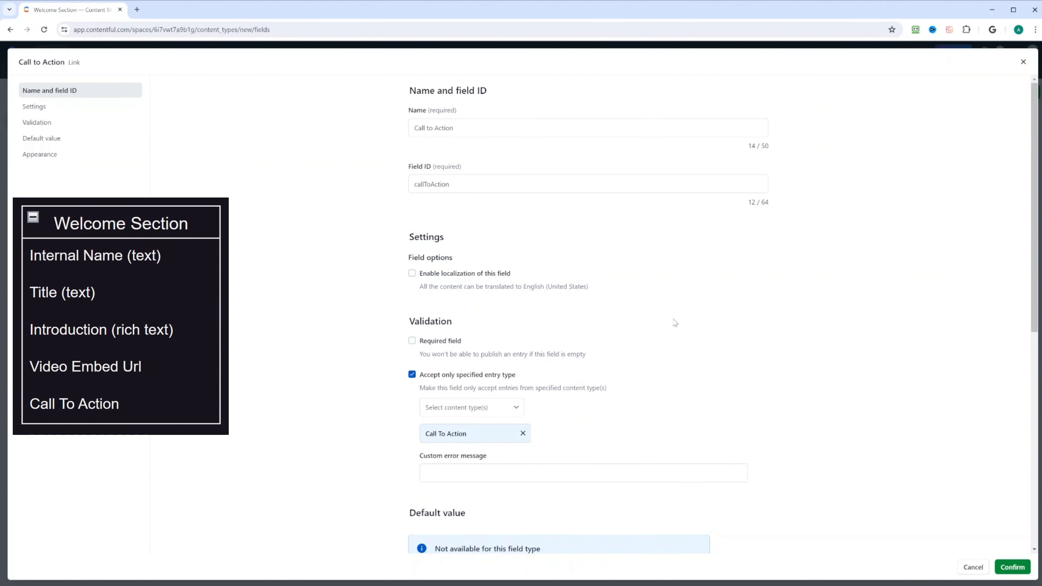
Step: Keep the default Entry link appearance for the Call to Action field, confirm its configuration and save the Welcome Section content type
scroll(599, 303, "down", 4)
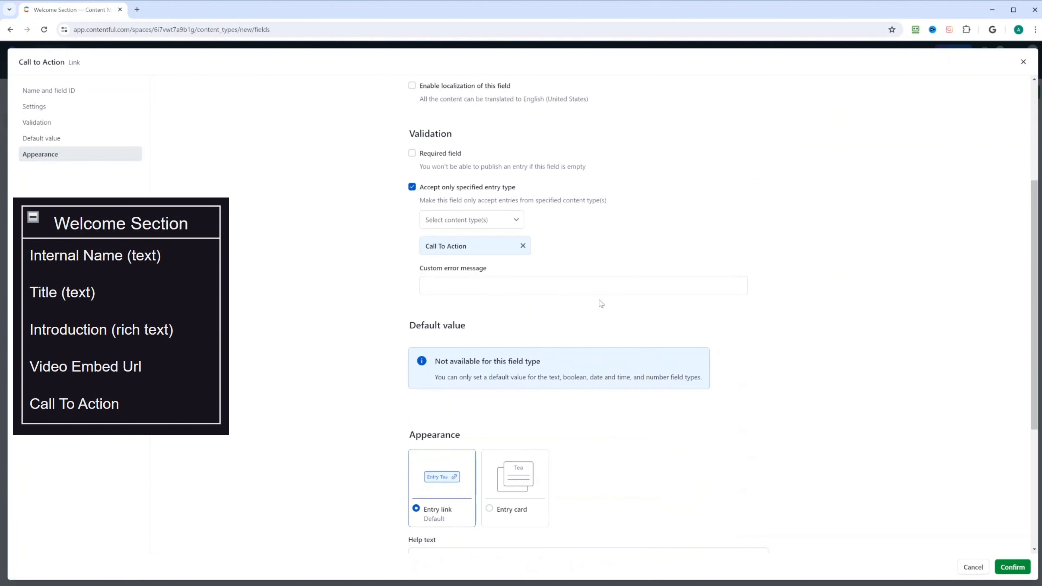
scroll(600, 304, "down", 3)
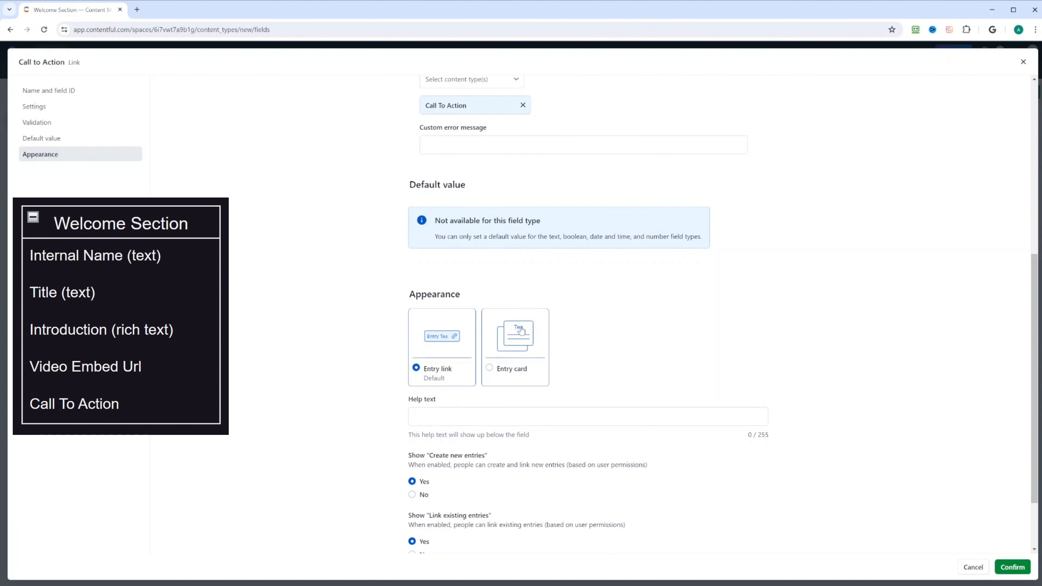
left_click(511, 351)
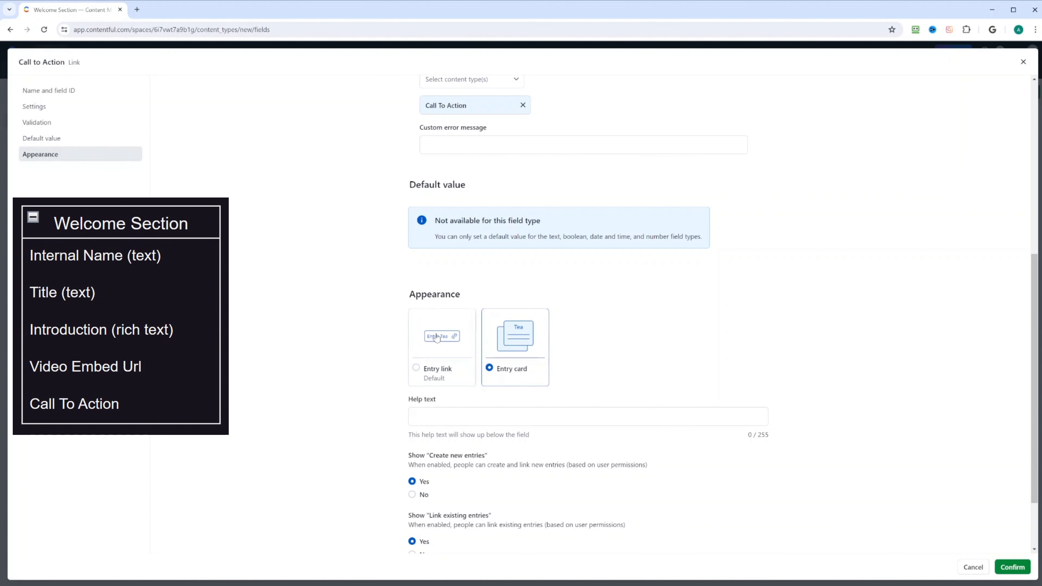
left_click(435, 338)
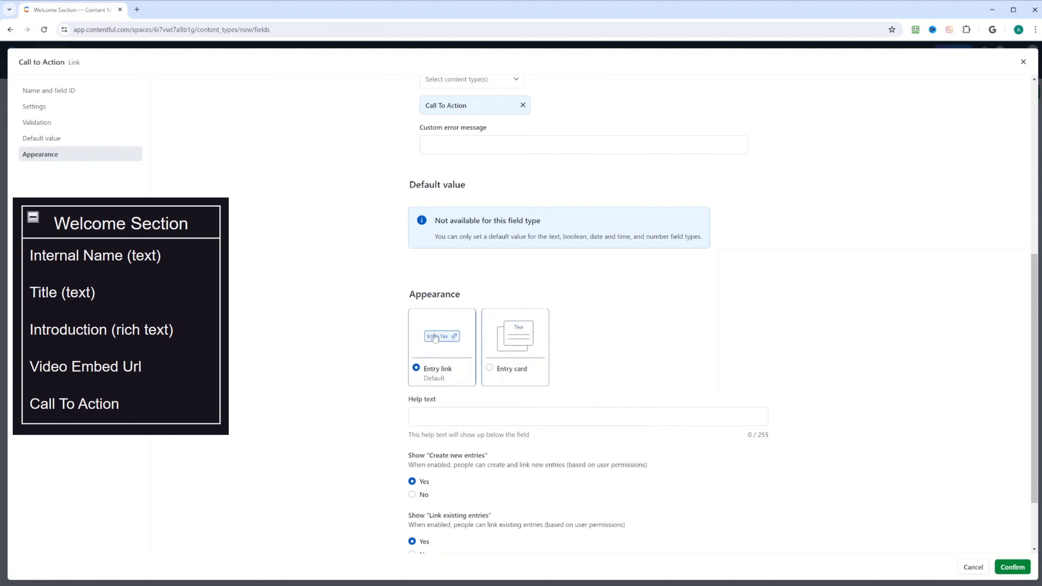
scroll(742, 344, "down", 2)
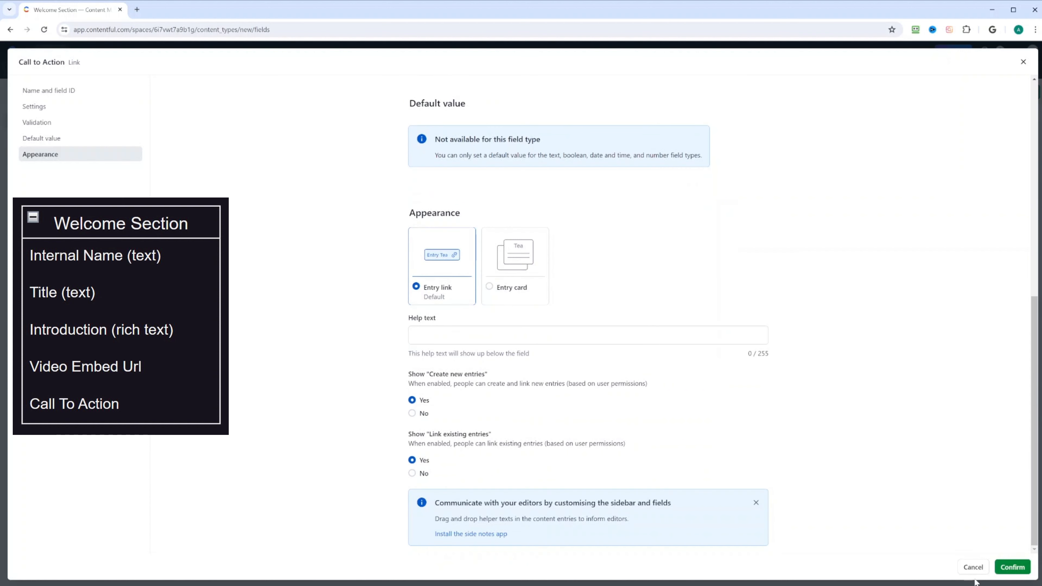
left_click(1012, 567)
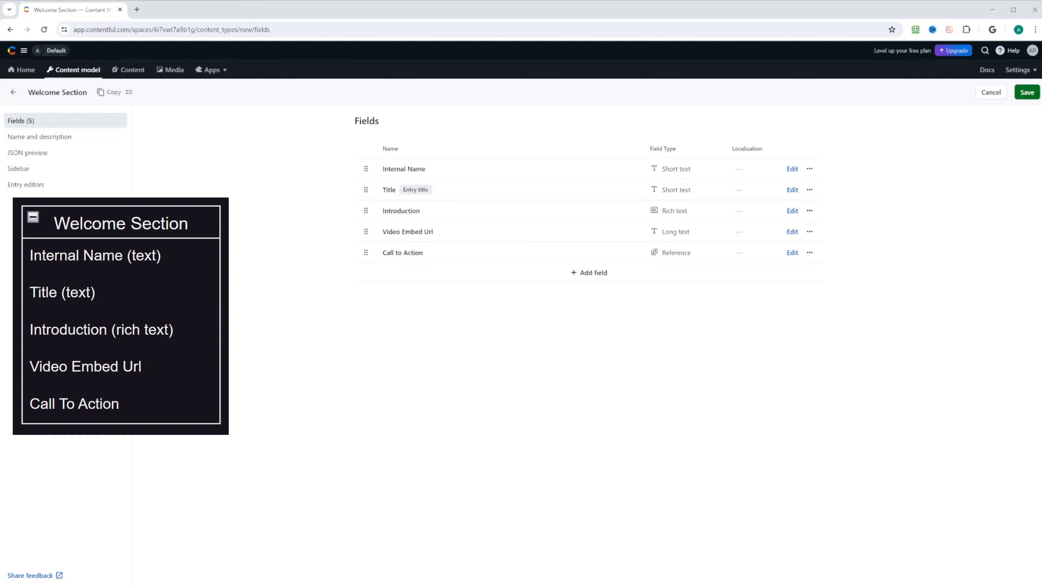
left_click(1027, 93)
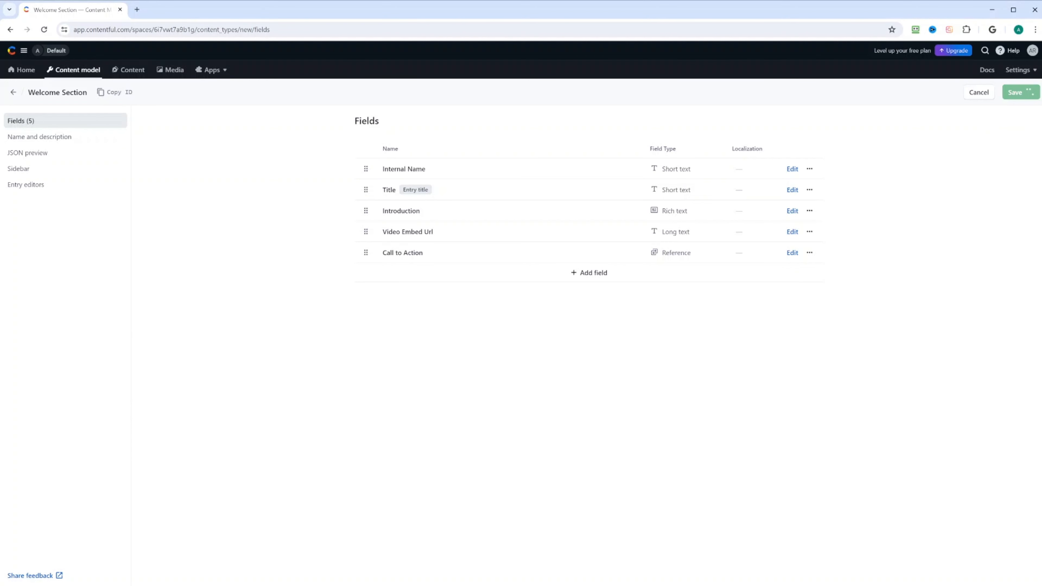
Step: Return to the content model overview and create a new content type named Page
left_click(13, 92)
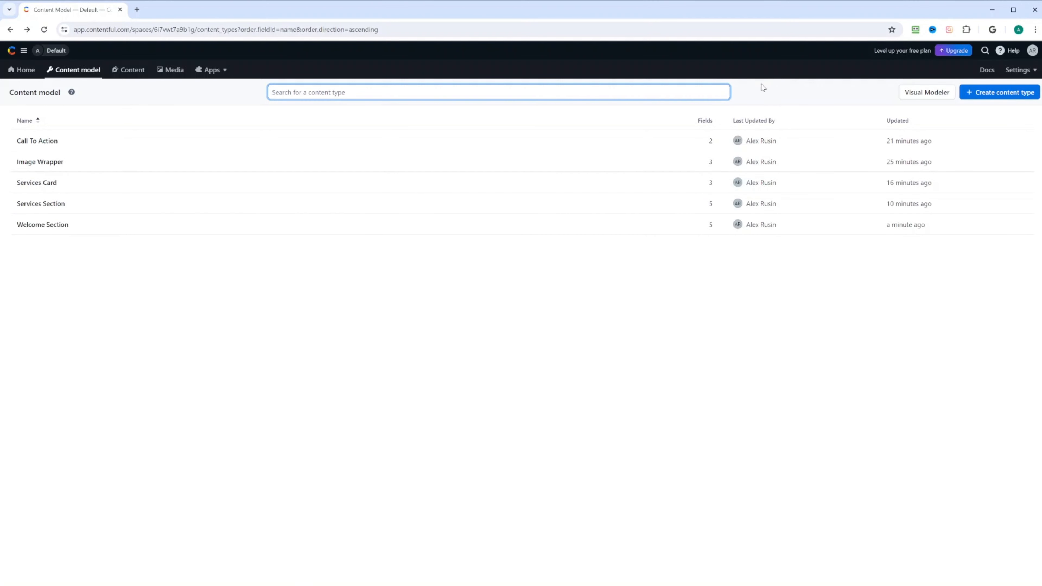
left_click(1002, 96)
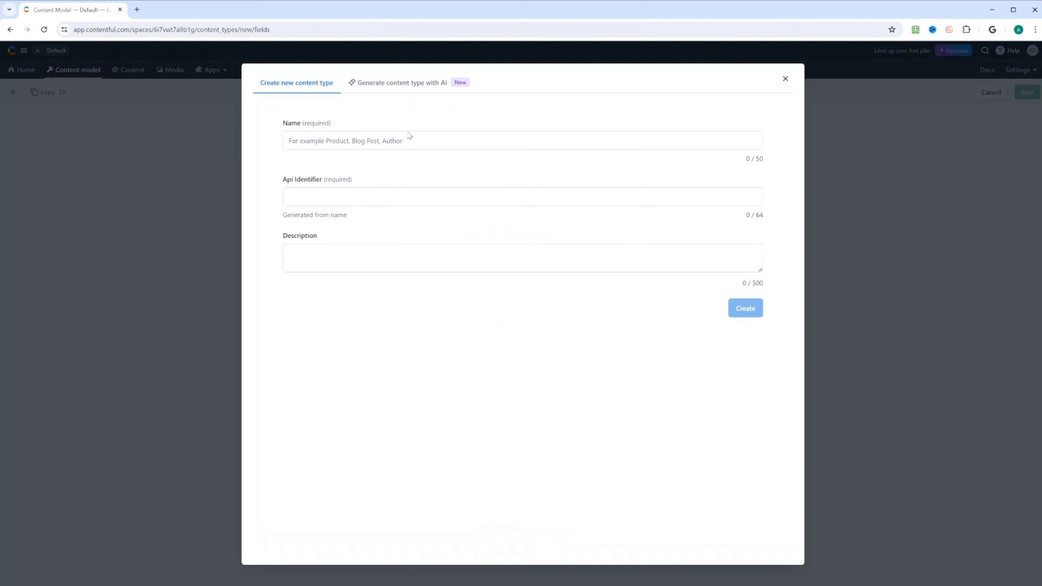
left_click(412, 139)
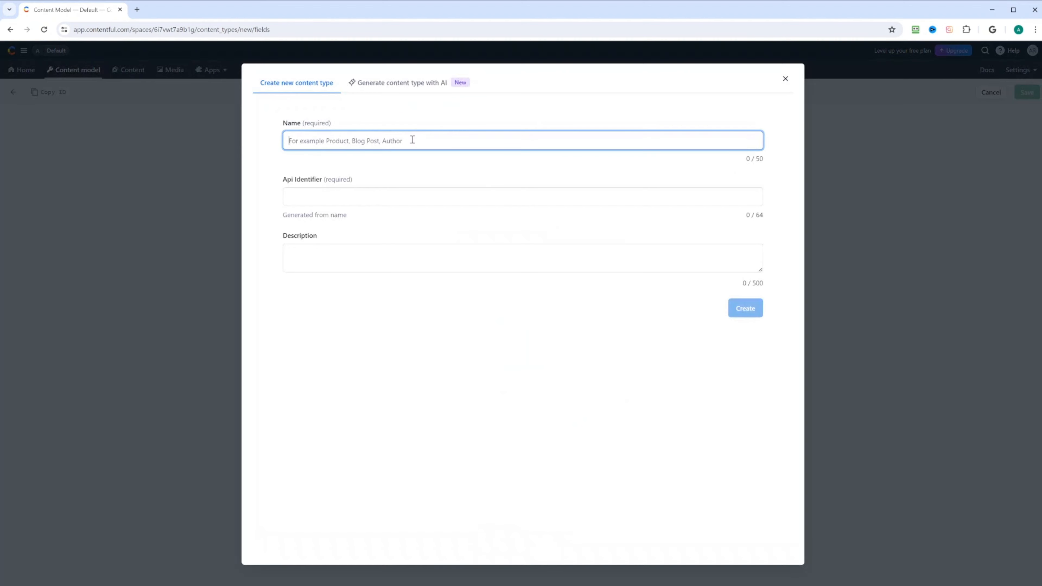
type("Page")
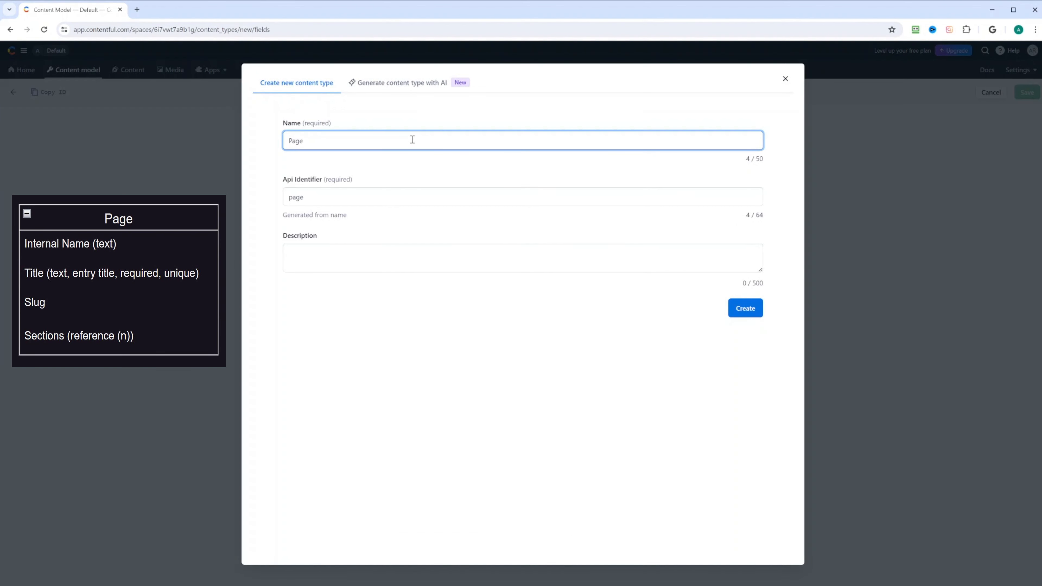
left_click(745, 309)
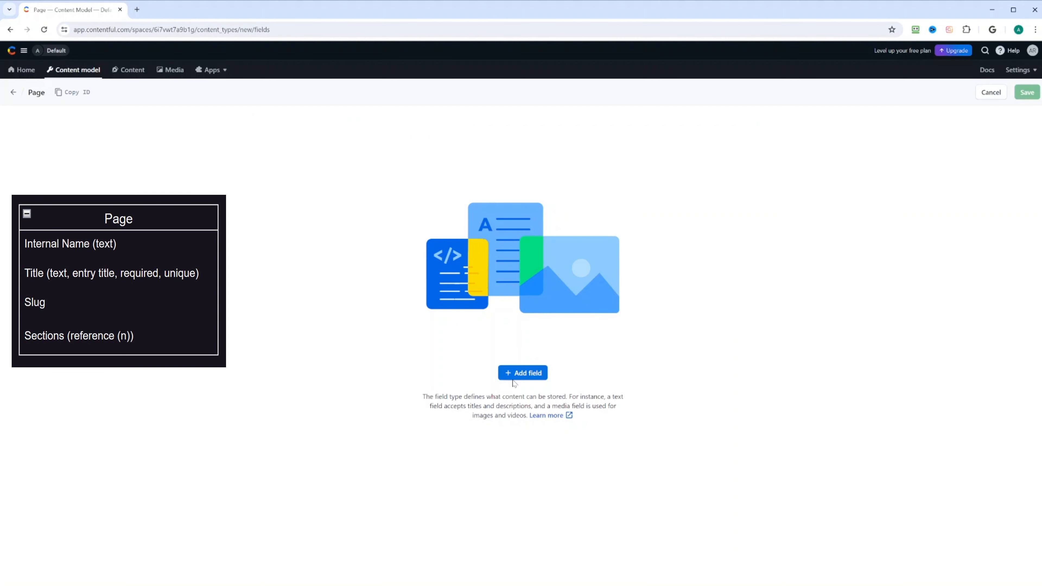
Step: Add a required short text field named Internal Name to the Page content type, keeping the default Single line appearance
left_click(512, 373)
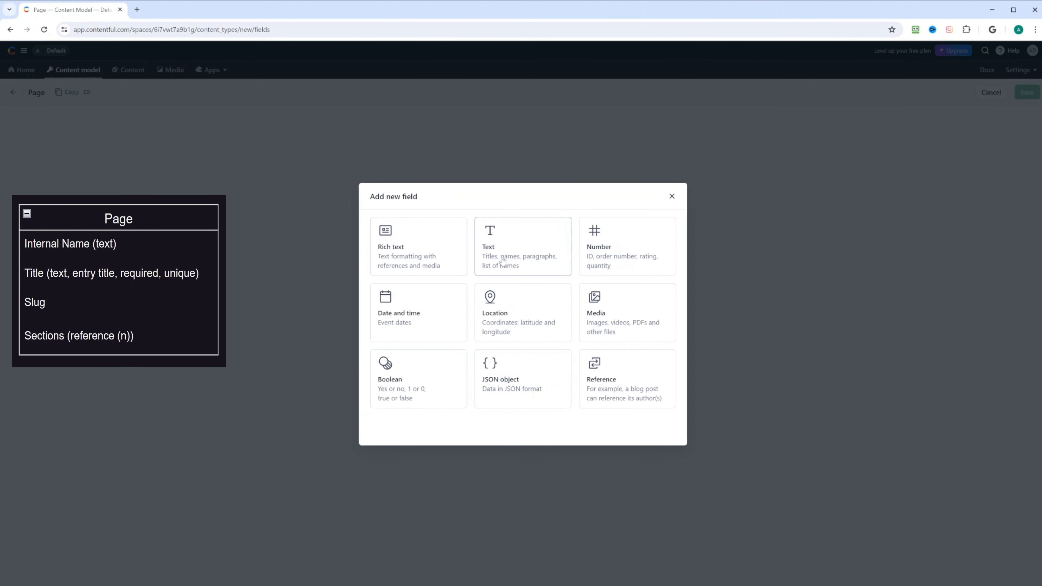
left_click(523, 246)
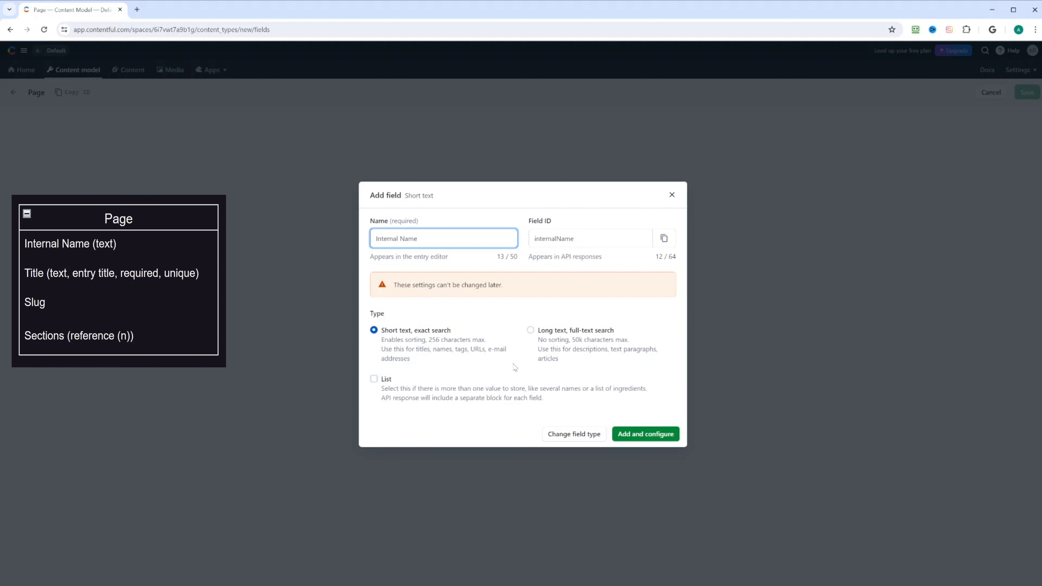
left_click(654, 438)
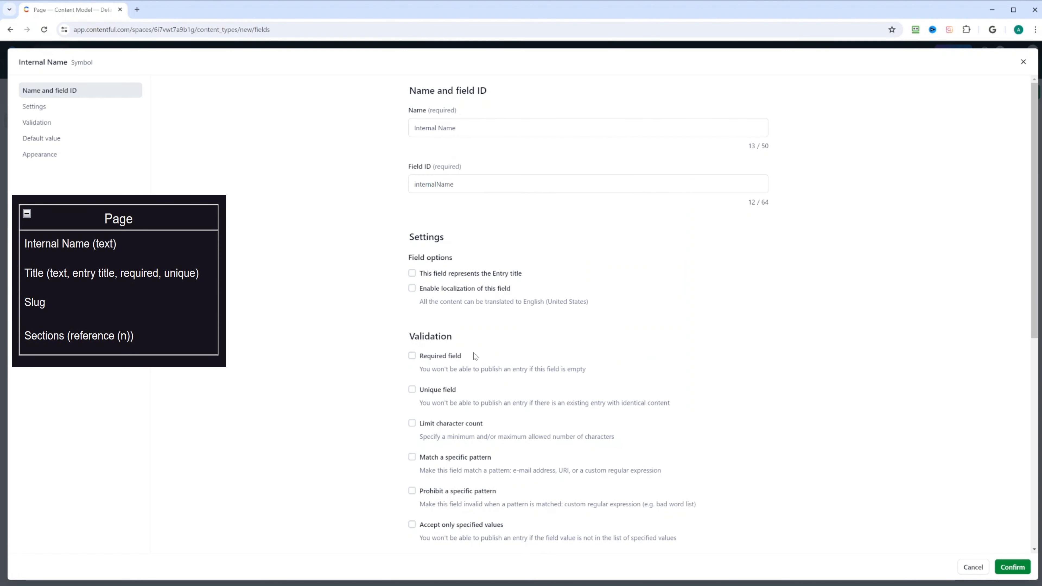
left_click(412, 355)
scroll(568, 344, "down", 6)
scroll(569, 346, "down", 3)
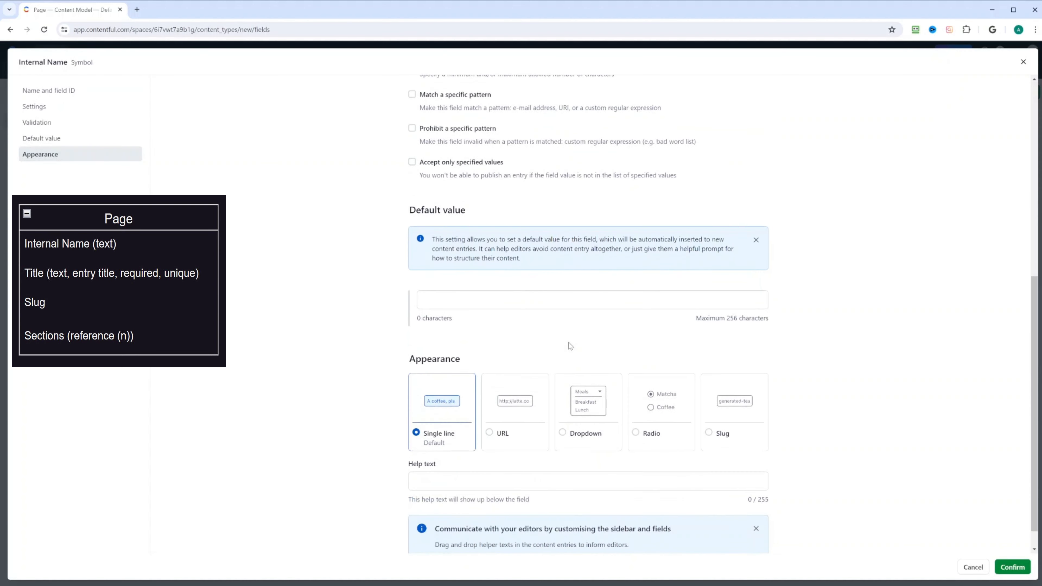
left_click(999, 569)
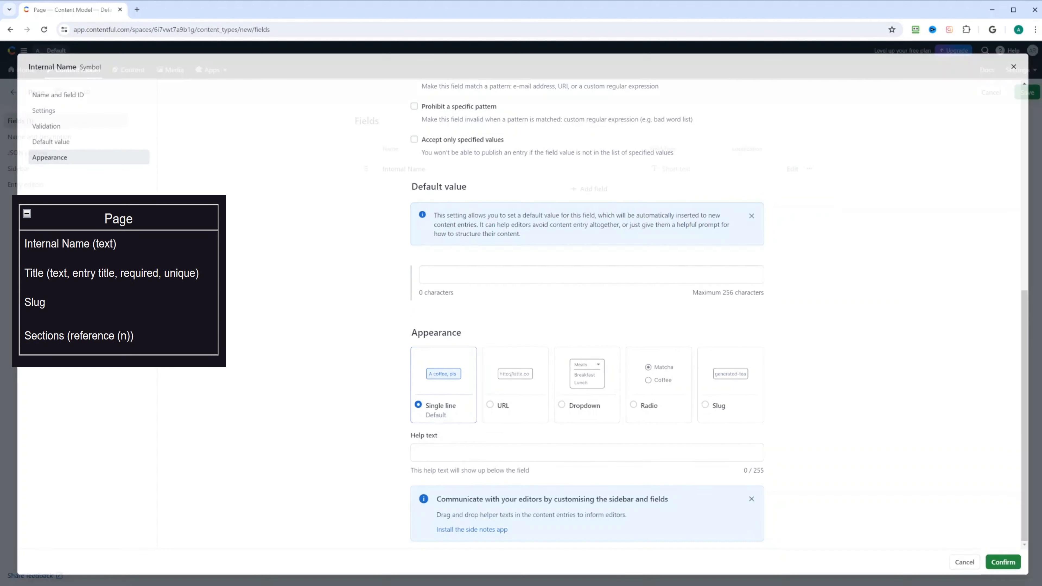
Step: Add a short text field named Title to Page, set as entry title, required and unique, with the default Single line appearance
left_click(593, 189)
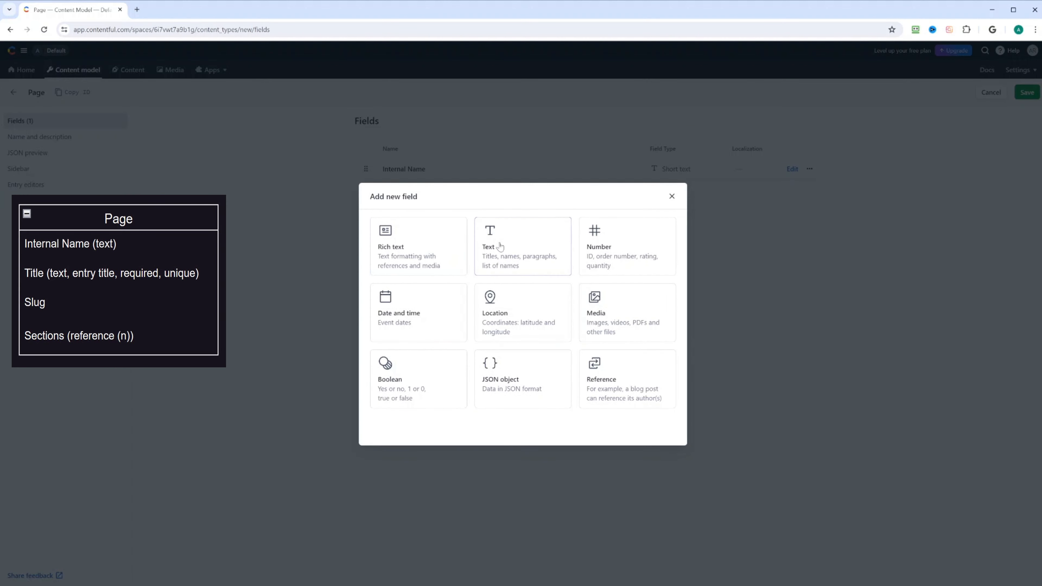
left_click(500, 243)
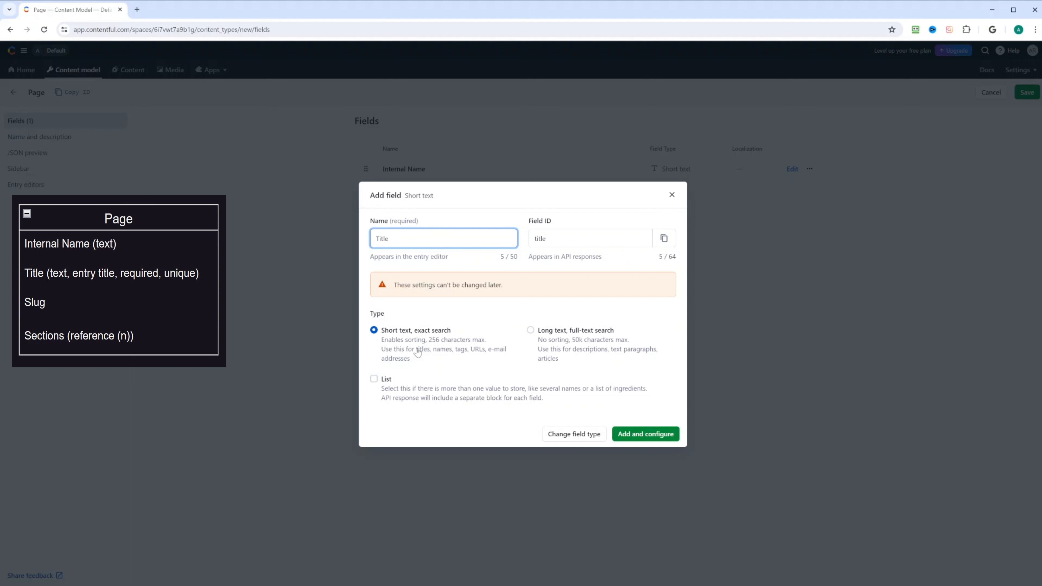
left_click(637, 438)
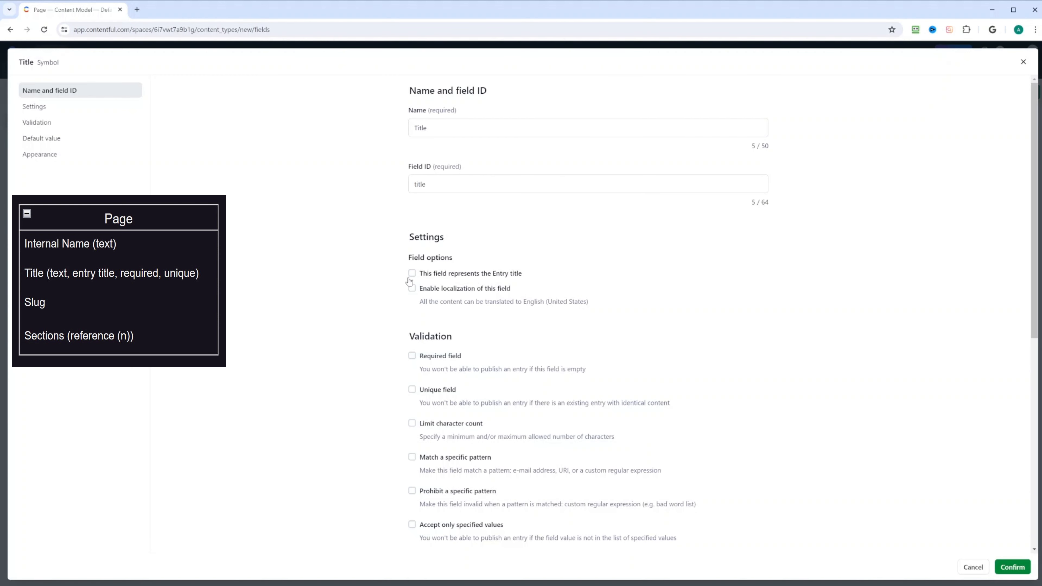
left_click(412, 274)
left_click(412, 356)
left_click(412, 389)
scroll(586, 384, "down", 8)
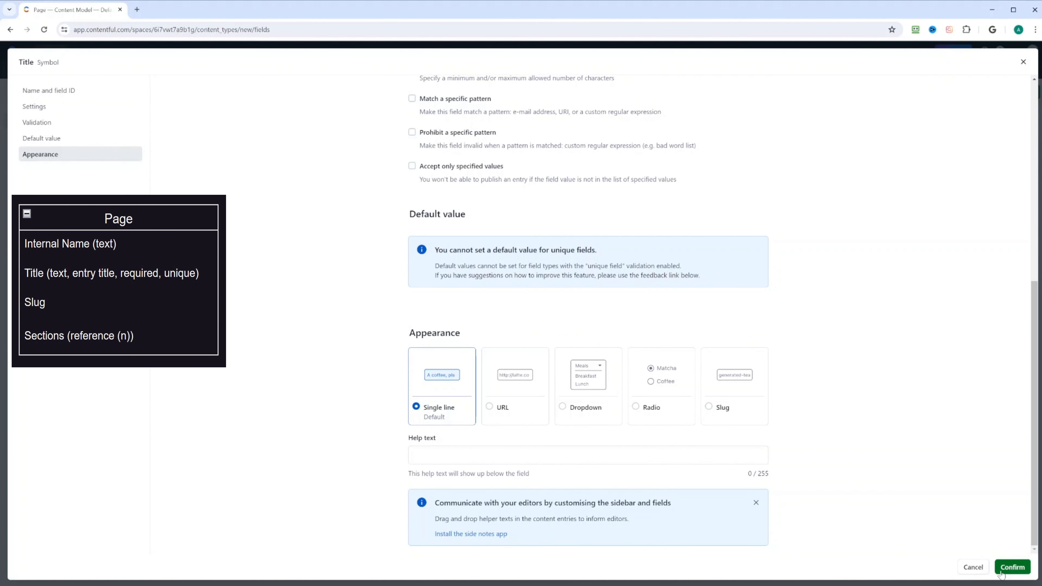
left_click(1012, 567)
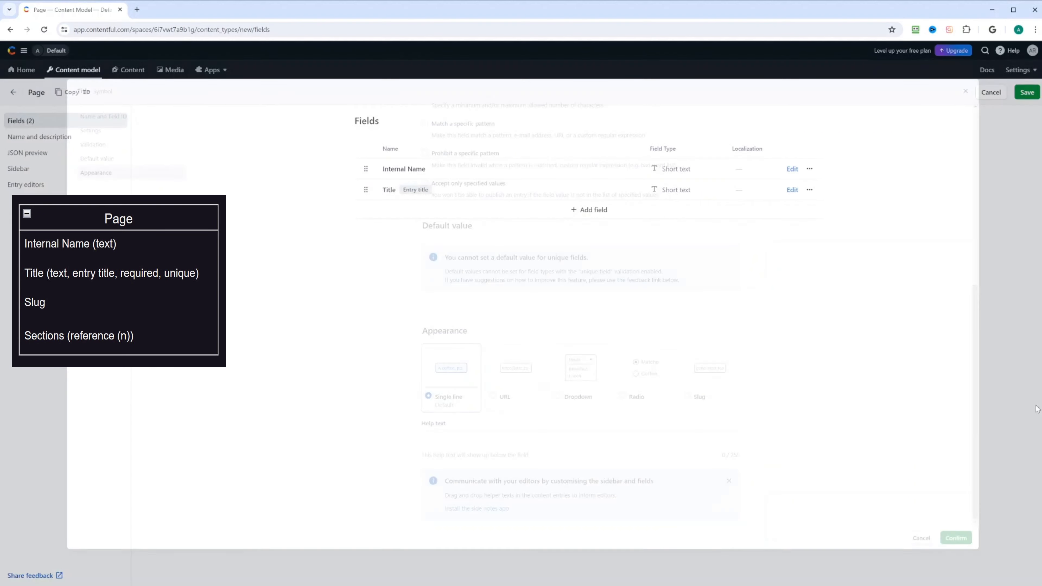
Step: Add a short text field named Slug to the Page content type and make it required
left_click(593, 210)
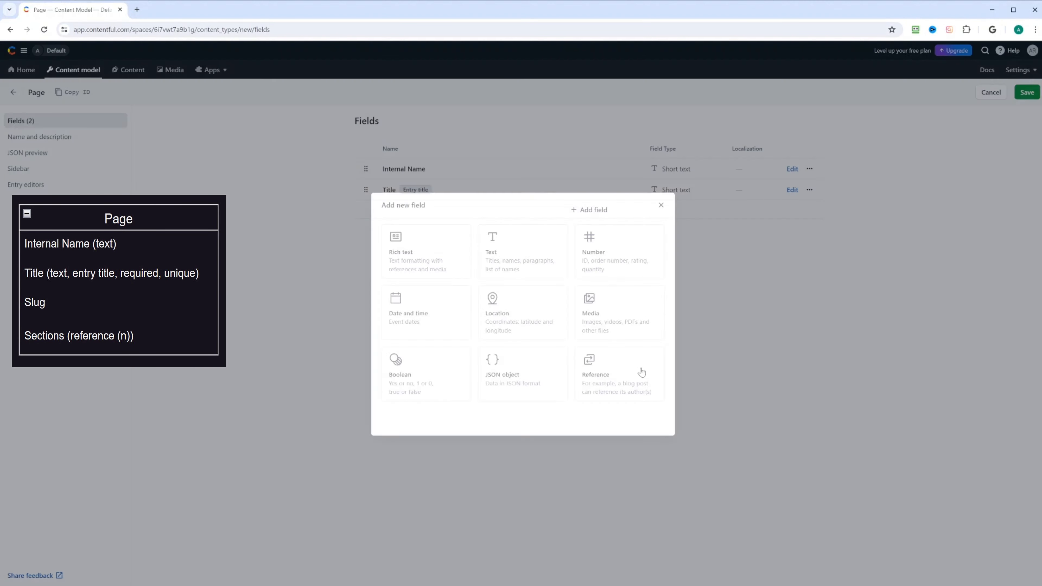
left_click(516, 253)
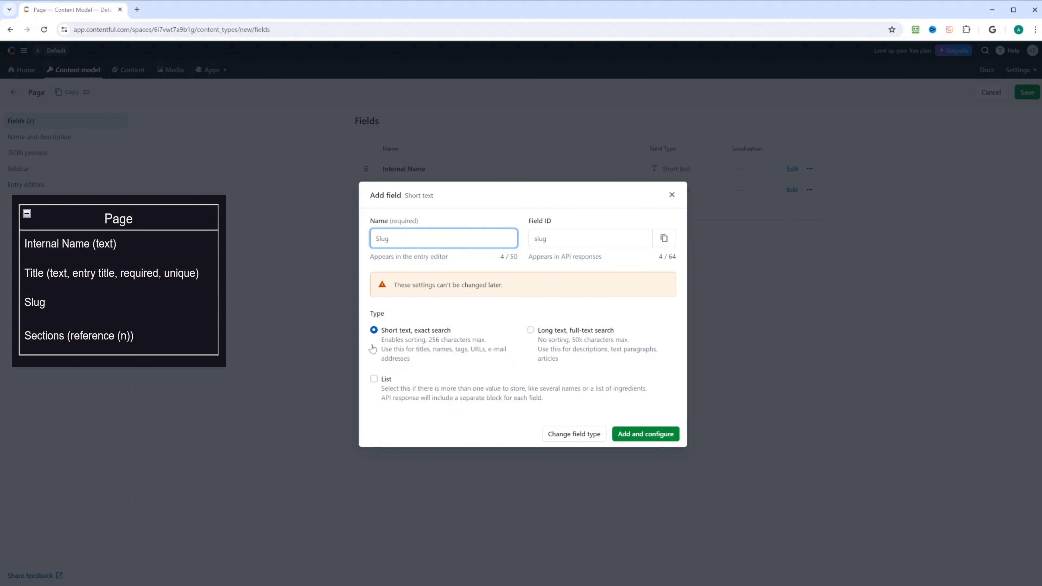
left_click(652, 434)
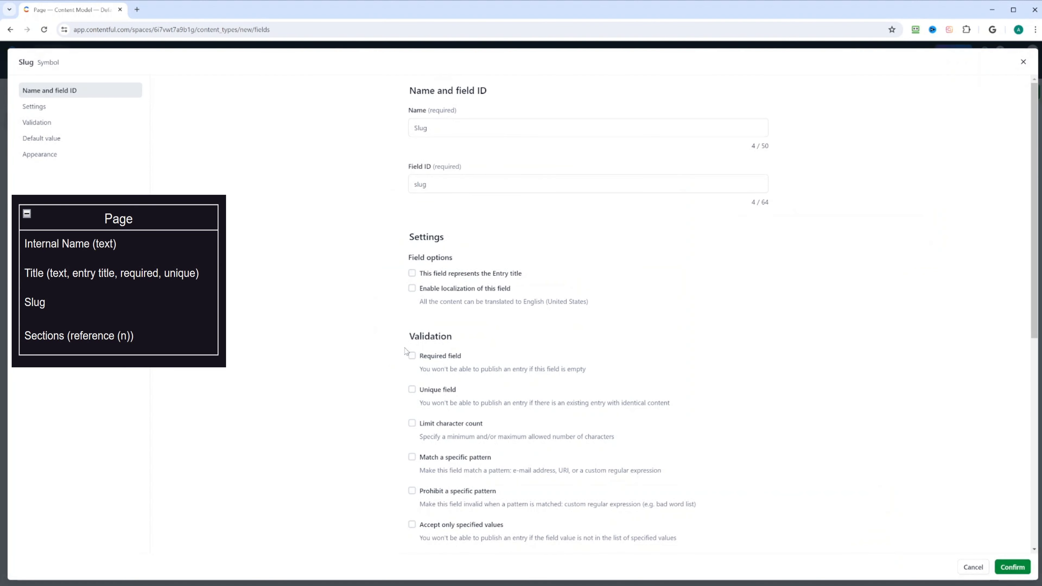
left_click(413, 357)
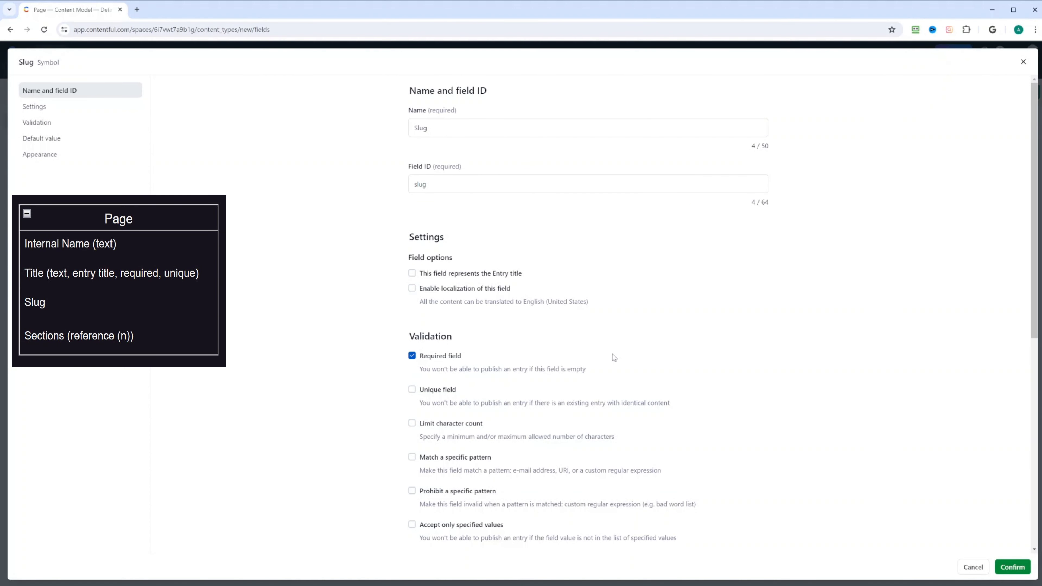
Step: Set the Slug field's appearance to Slug, choose the source field for generating the slug, and confirm the configuration
scroll(614, 357, "down", 5)
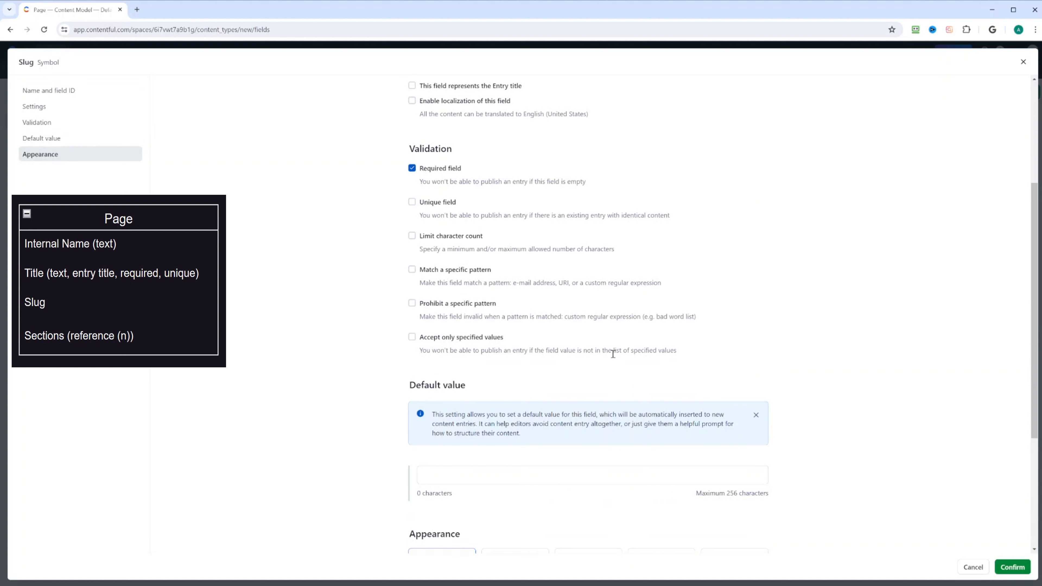
scroll(613, 354, "down", 5)
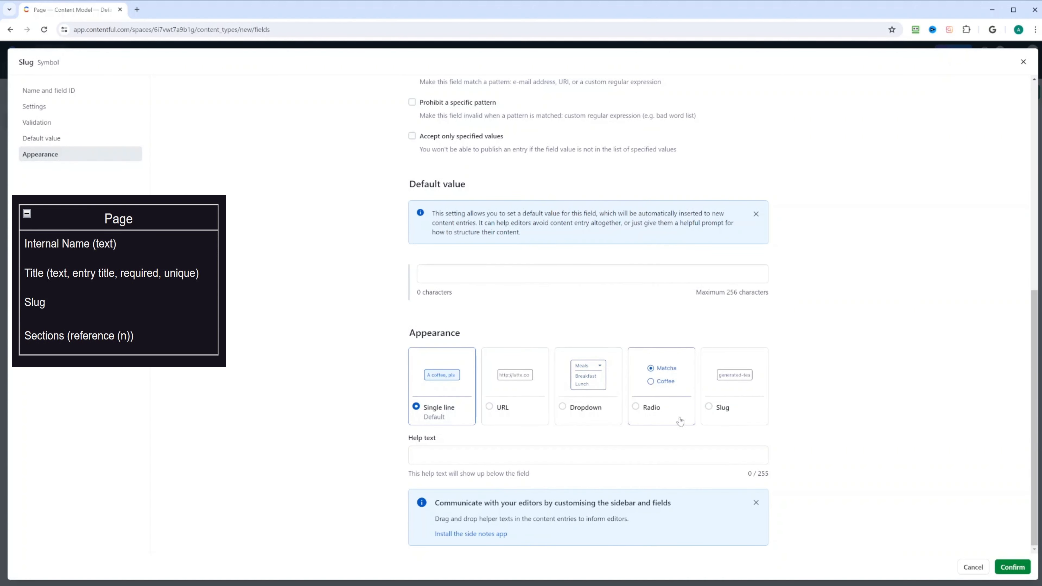
left_click(710, 412)
scroll(673, 394, "down", 2)
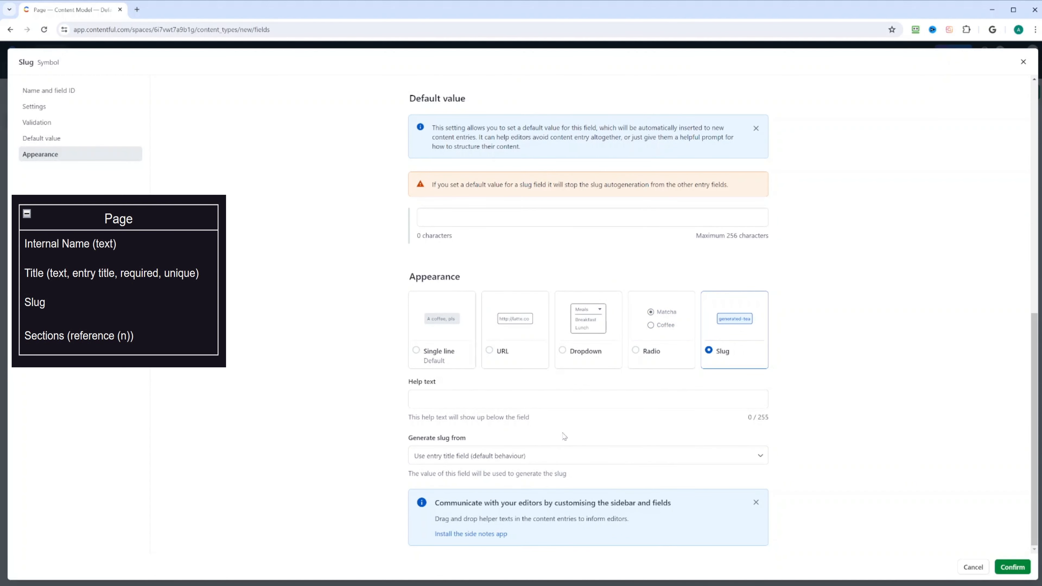
left_click(549, 458)
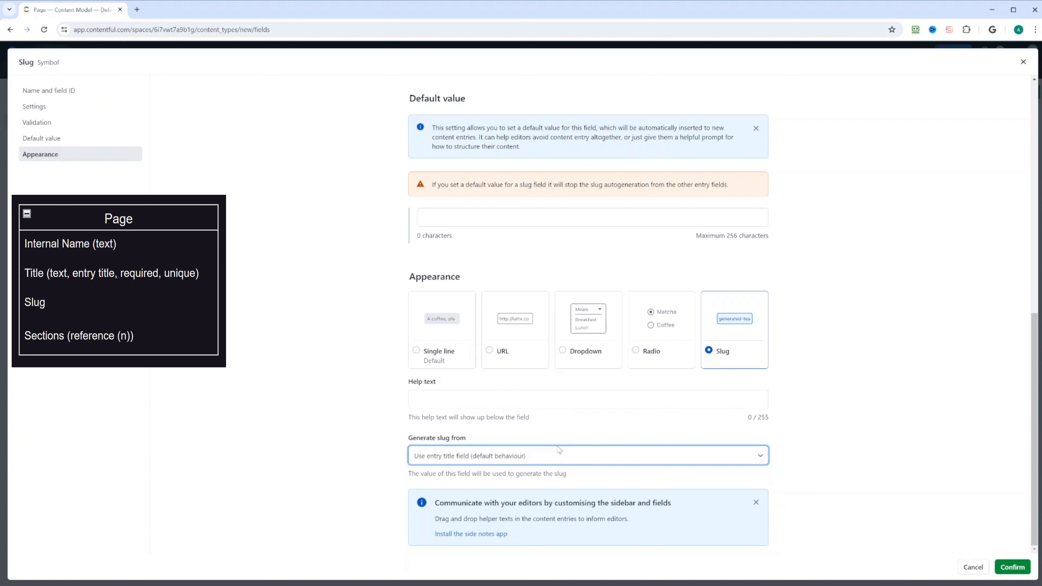
left_click(466, 489)
left_click(1010, 568)
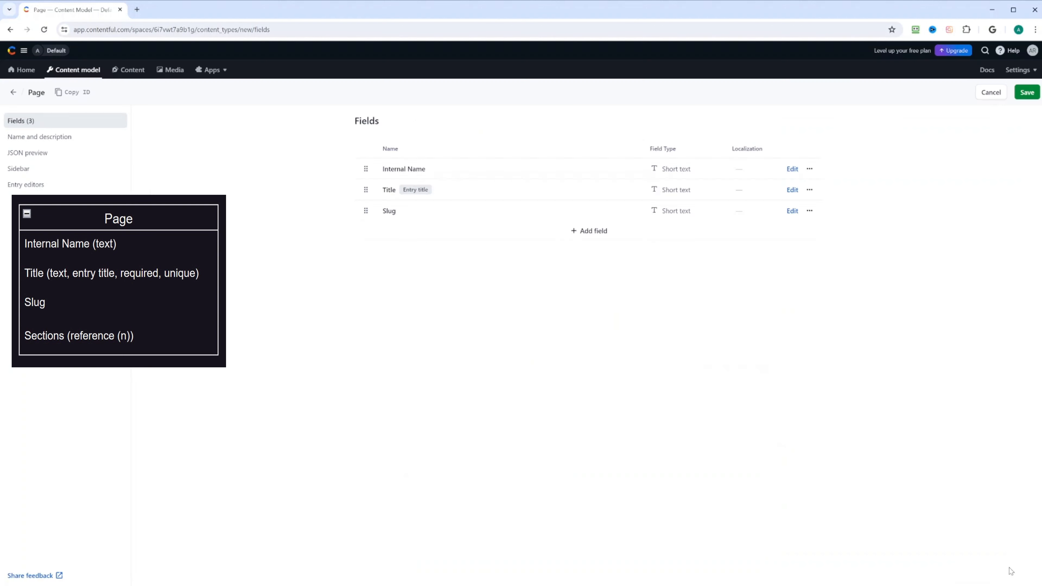
Step: Add a reference field named Sections to the Page content type, set to many references
left_click(595, 232)
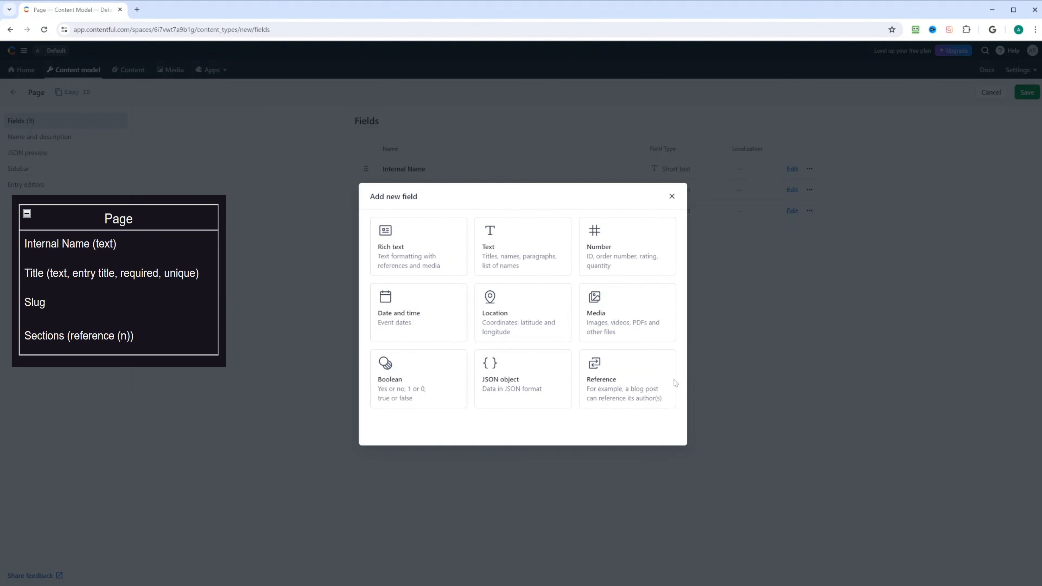
left_click(642, 374)
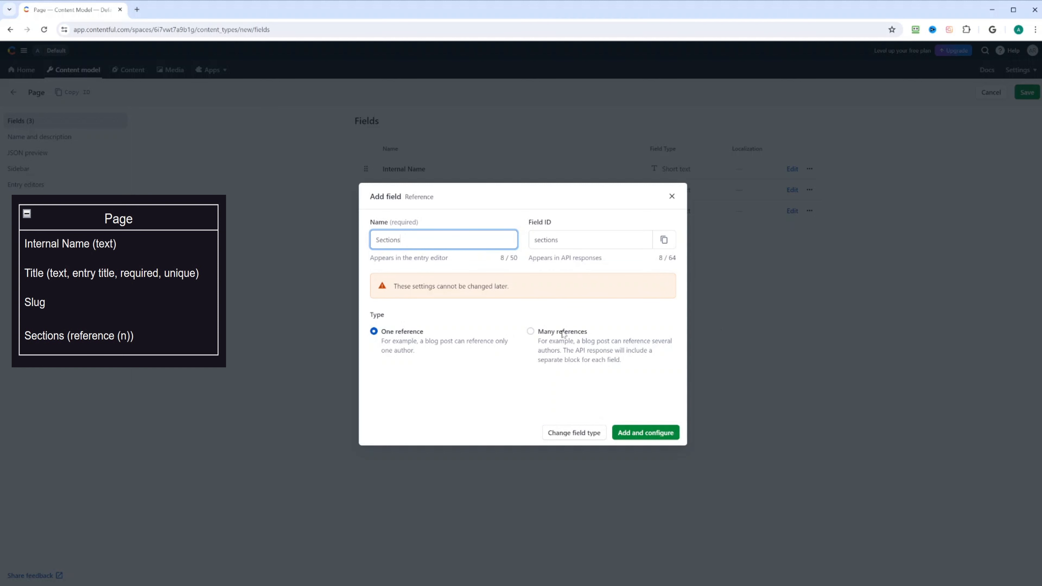
left_click(530, 333)
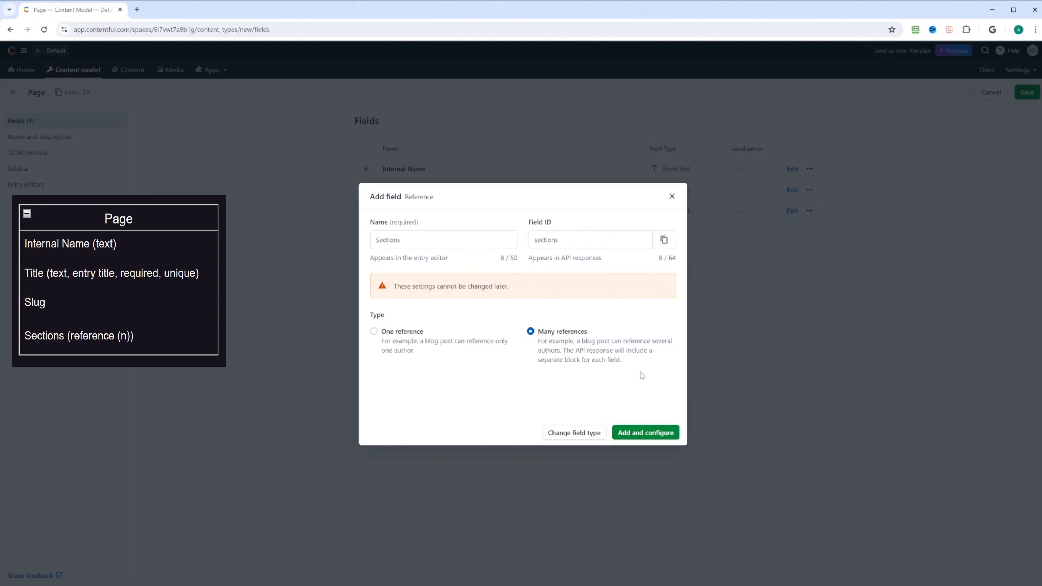
left_click(645, 433)
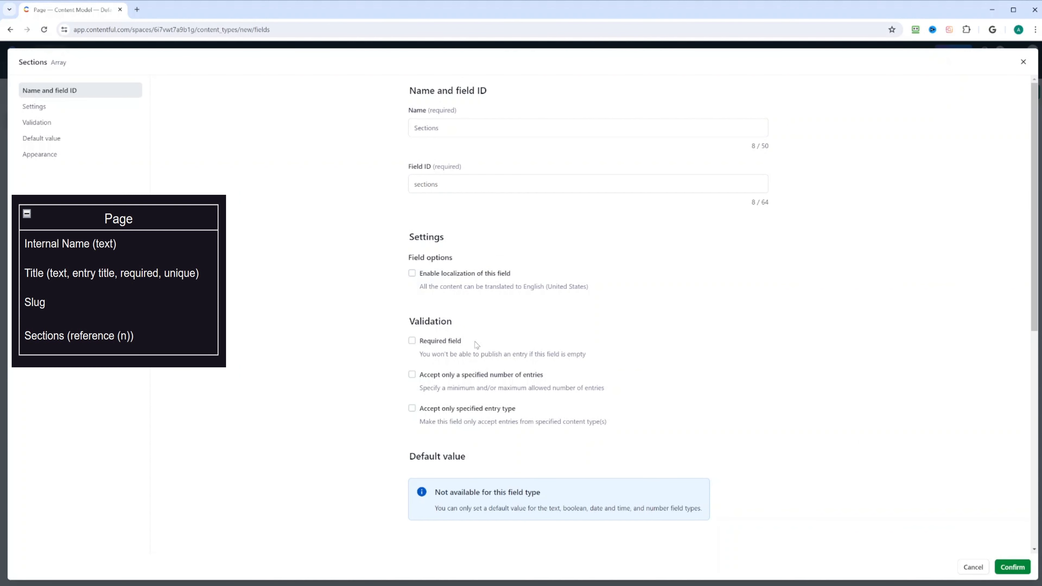
Step: Make the Sections field required and limit it to between 1 and 6 entries
left_click(422, 343)
scroll(611, 340, "down", 5)
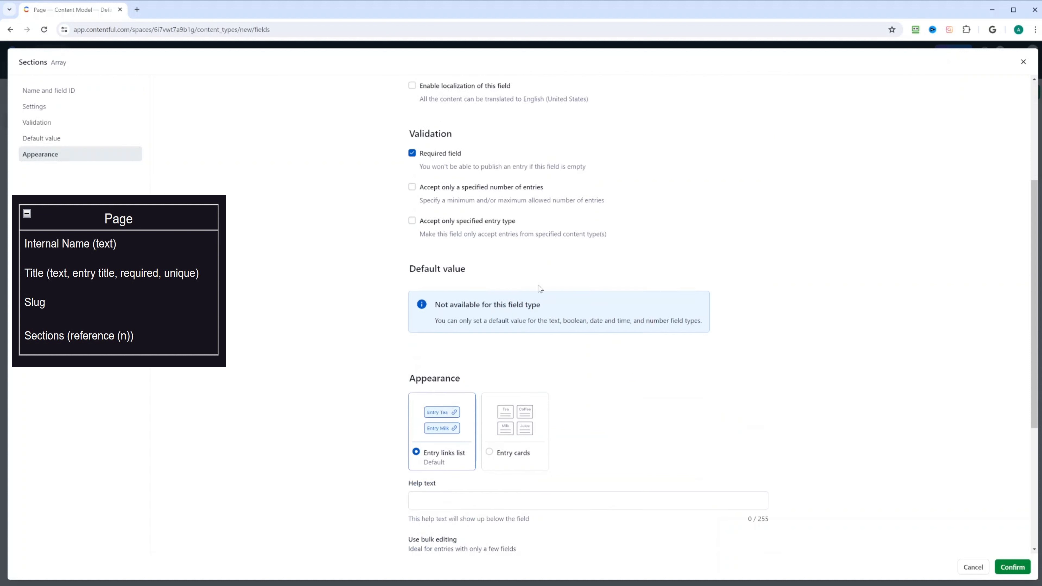
left_click(413, 187)
left_click(512, 221)
type("1")
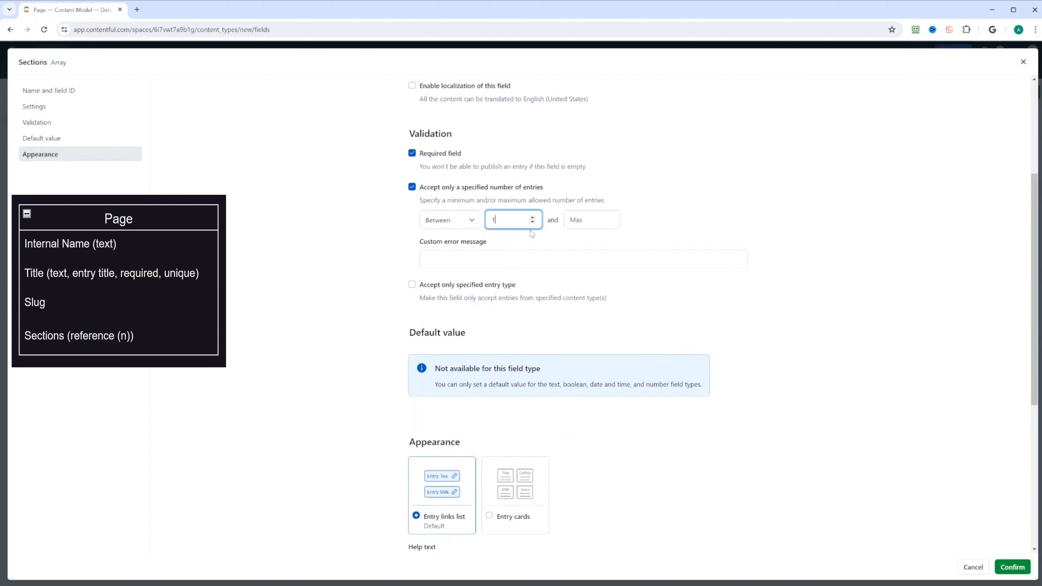
left_click(594, 220)
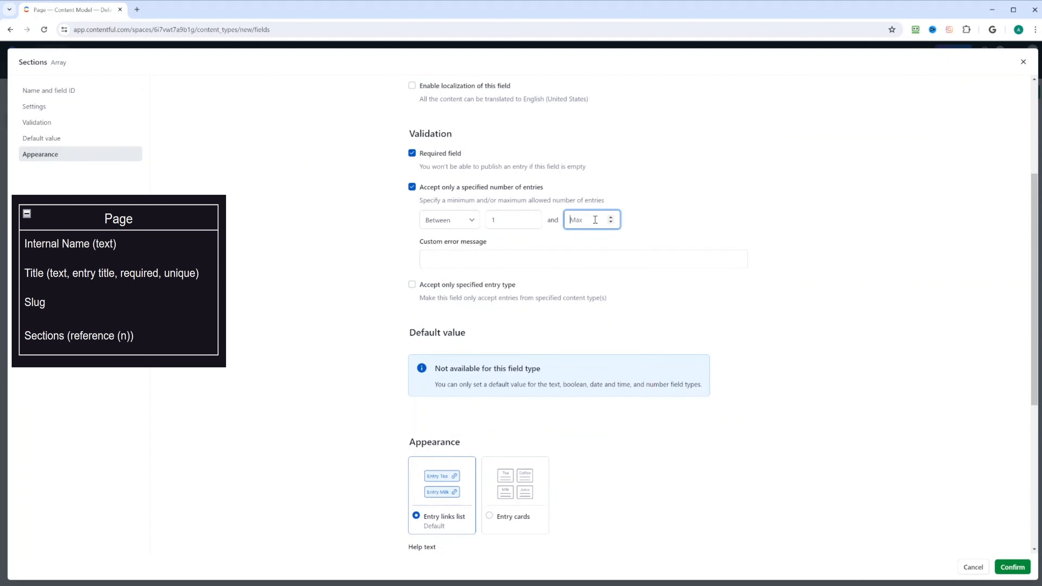
type("6")
left_click(381, 273)
Step: Restrict the Sections field to accept only Services Section and Welcome Section entries
left_click(411, 284)
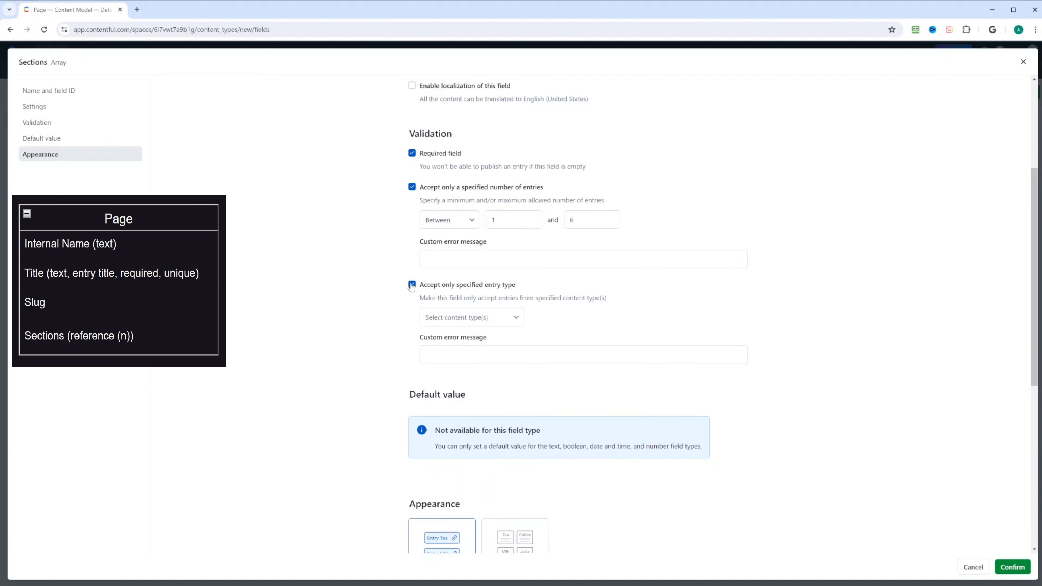
left_click(516, 318)
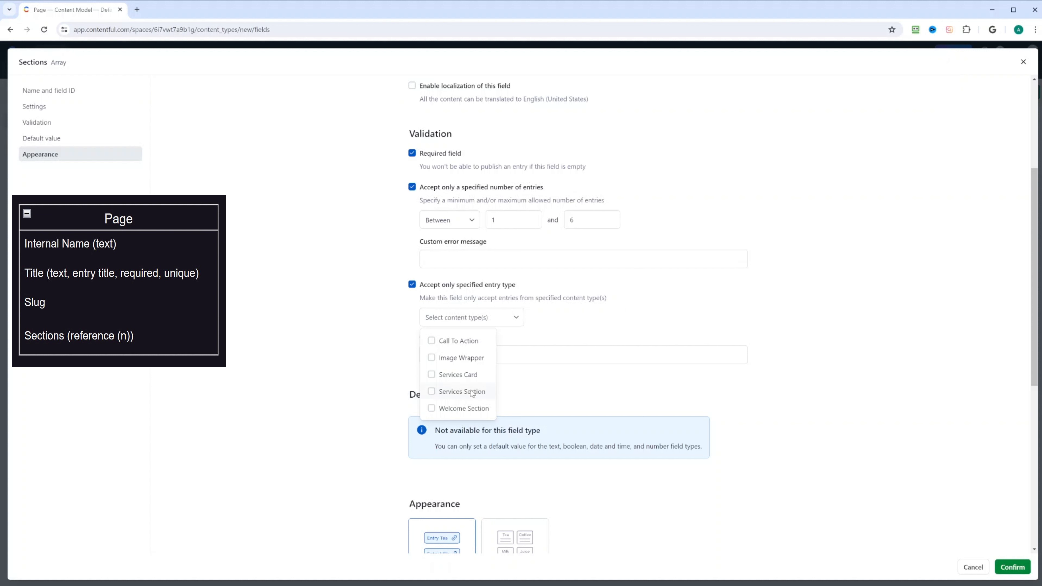
left_click(432, 392)
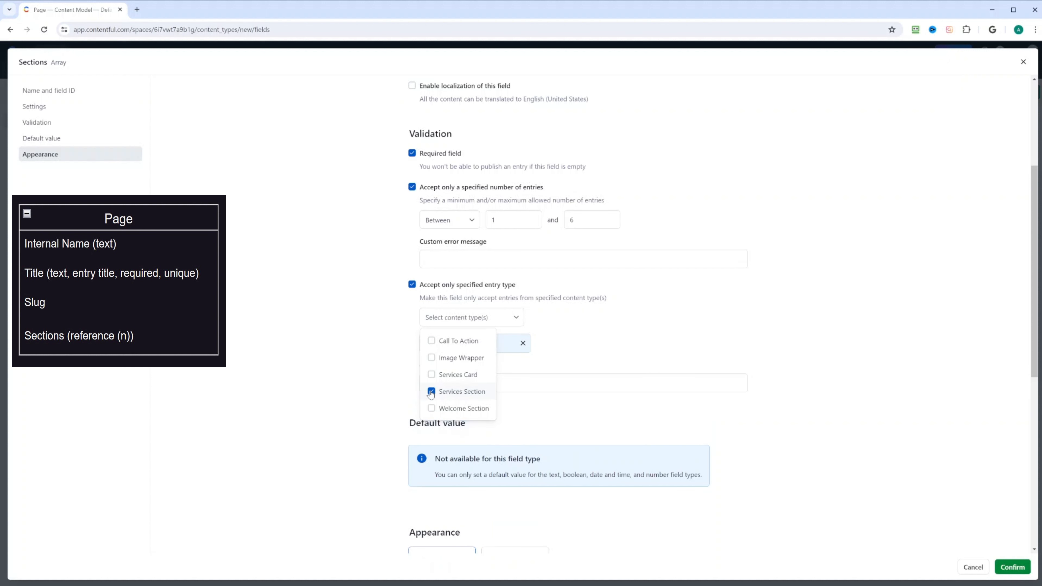
left_click(431, 409)
left_click(727, 284)
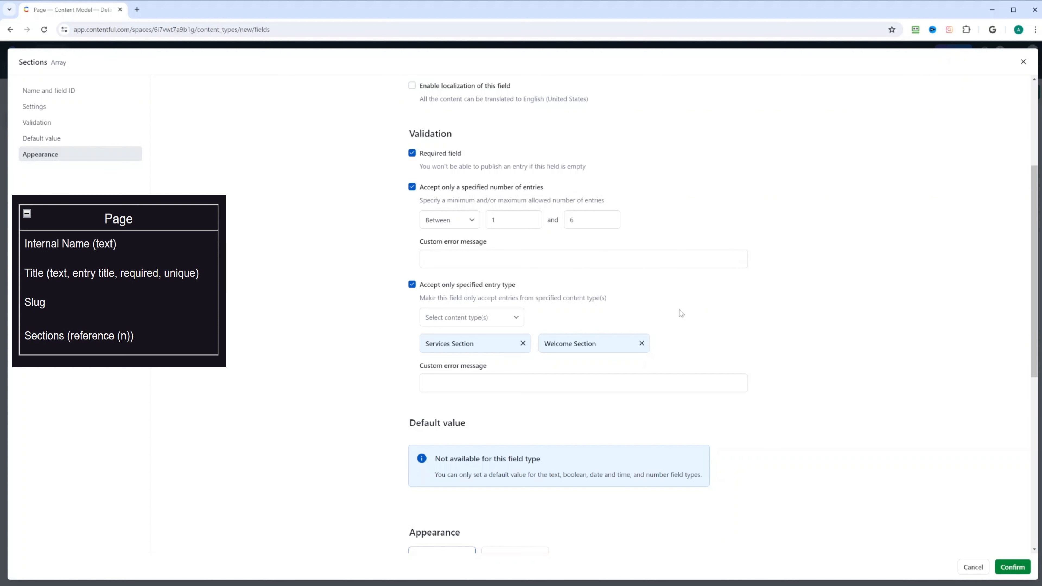
Step: Confirm the Sections field with the default Entry links list appearance, save the Page content type and return to the content model overview
scroll(670, 307, "down", 5)
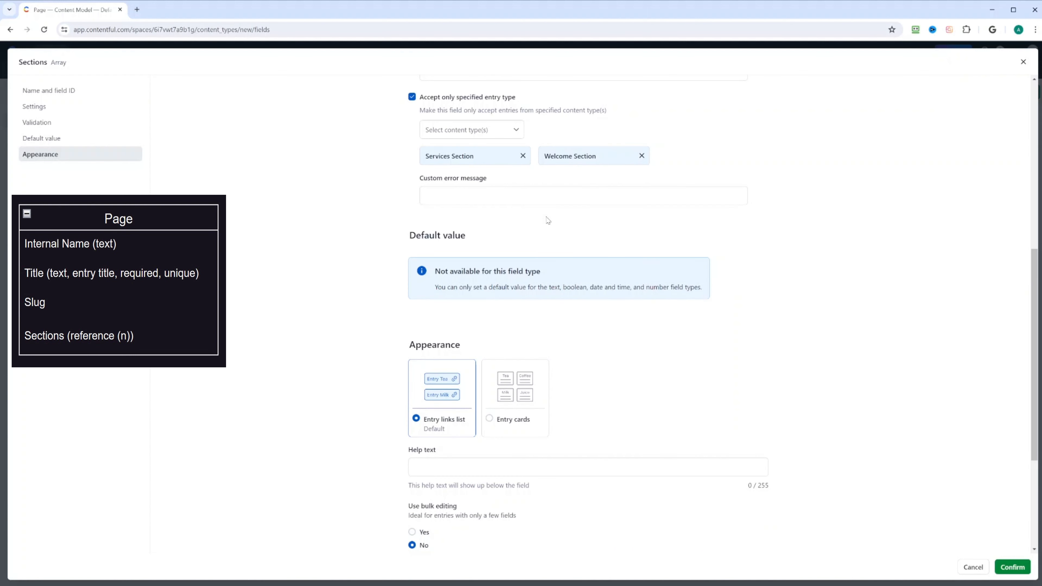
scroll(555, 271, "down", 3)
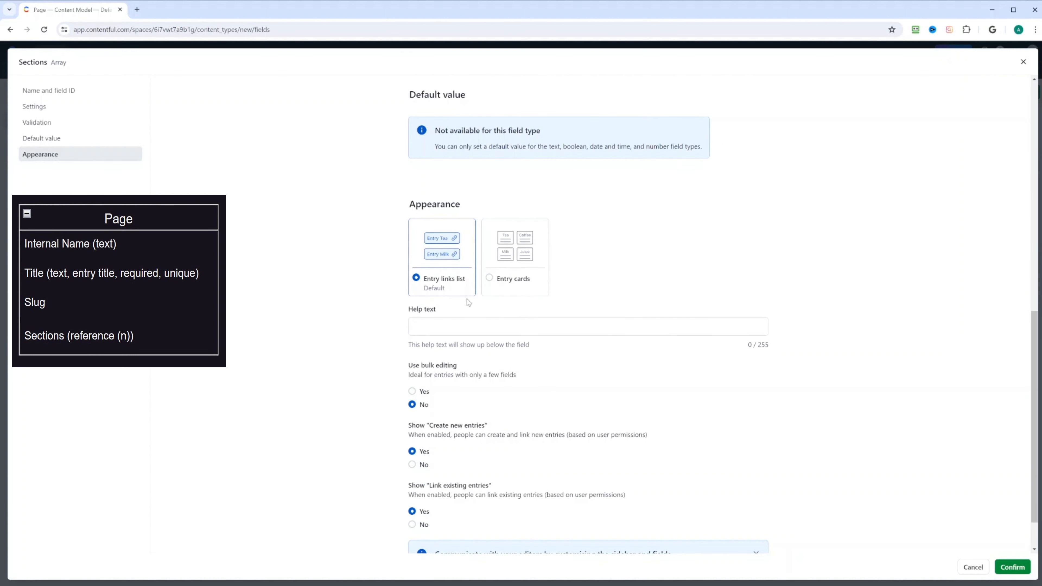
scroll(459, 268, "down", 1)
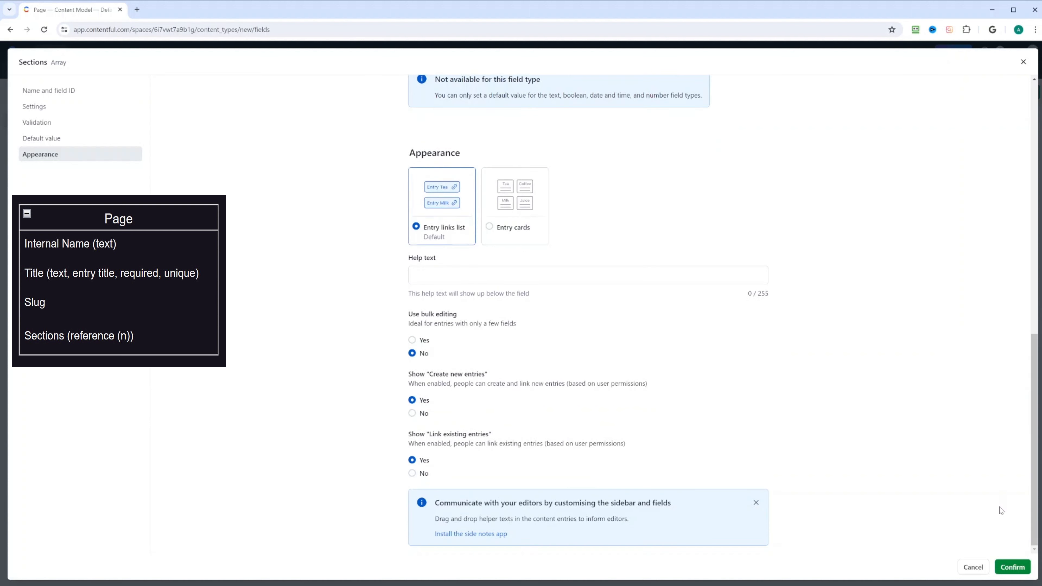
left_click(1013, 567)
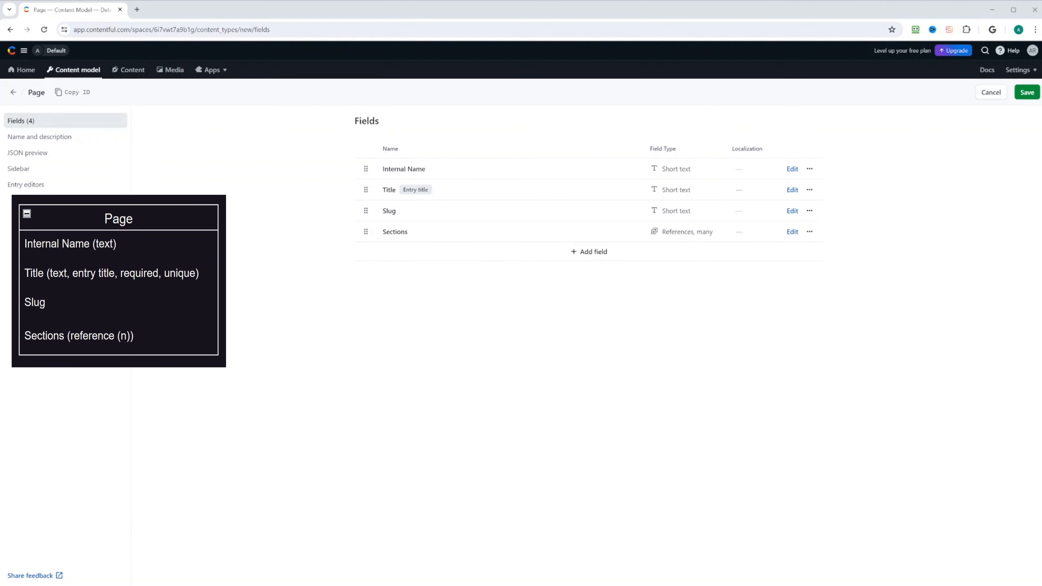
left_click(1027, 92)
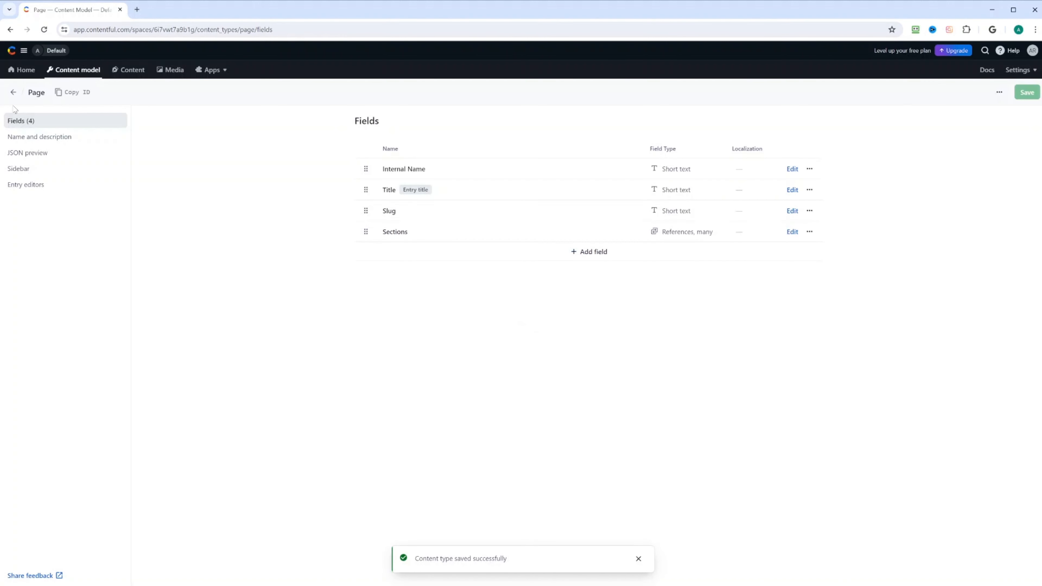
left_click(12, 94)
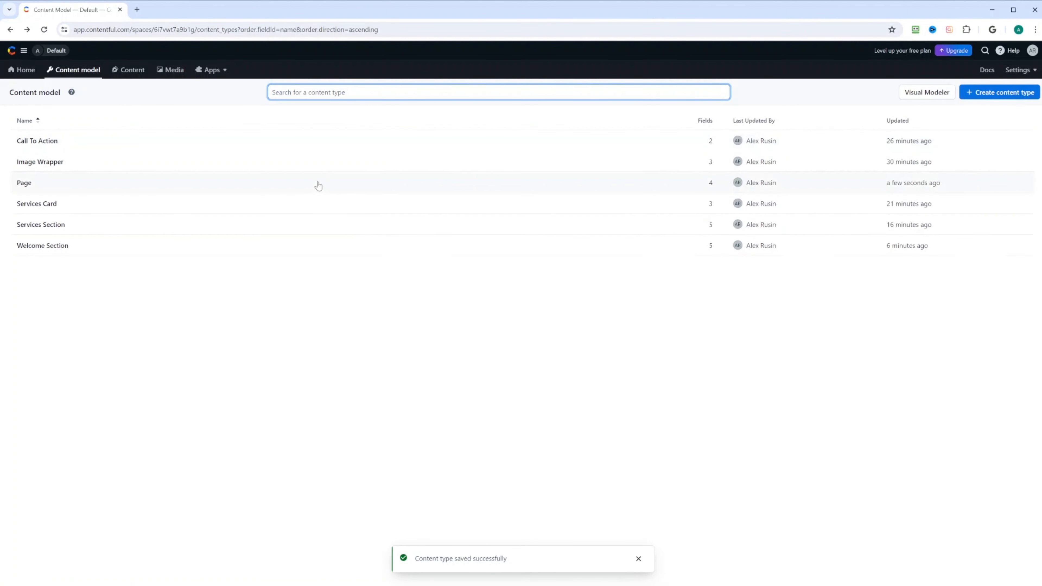